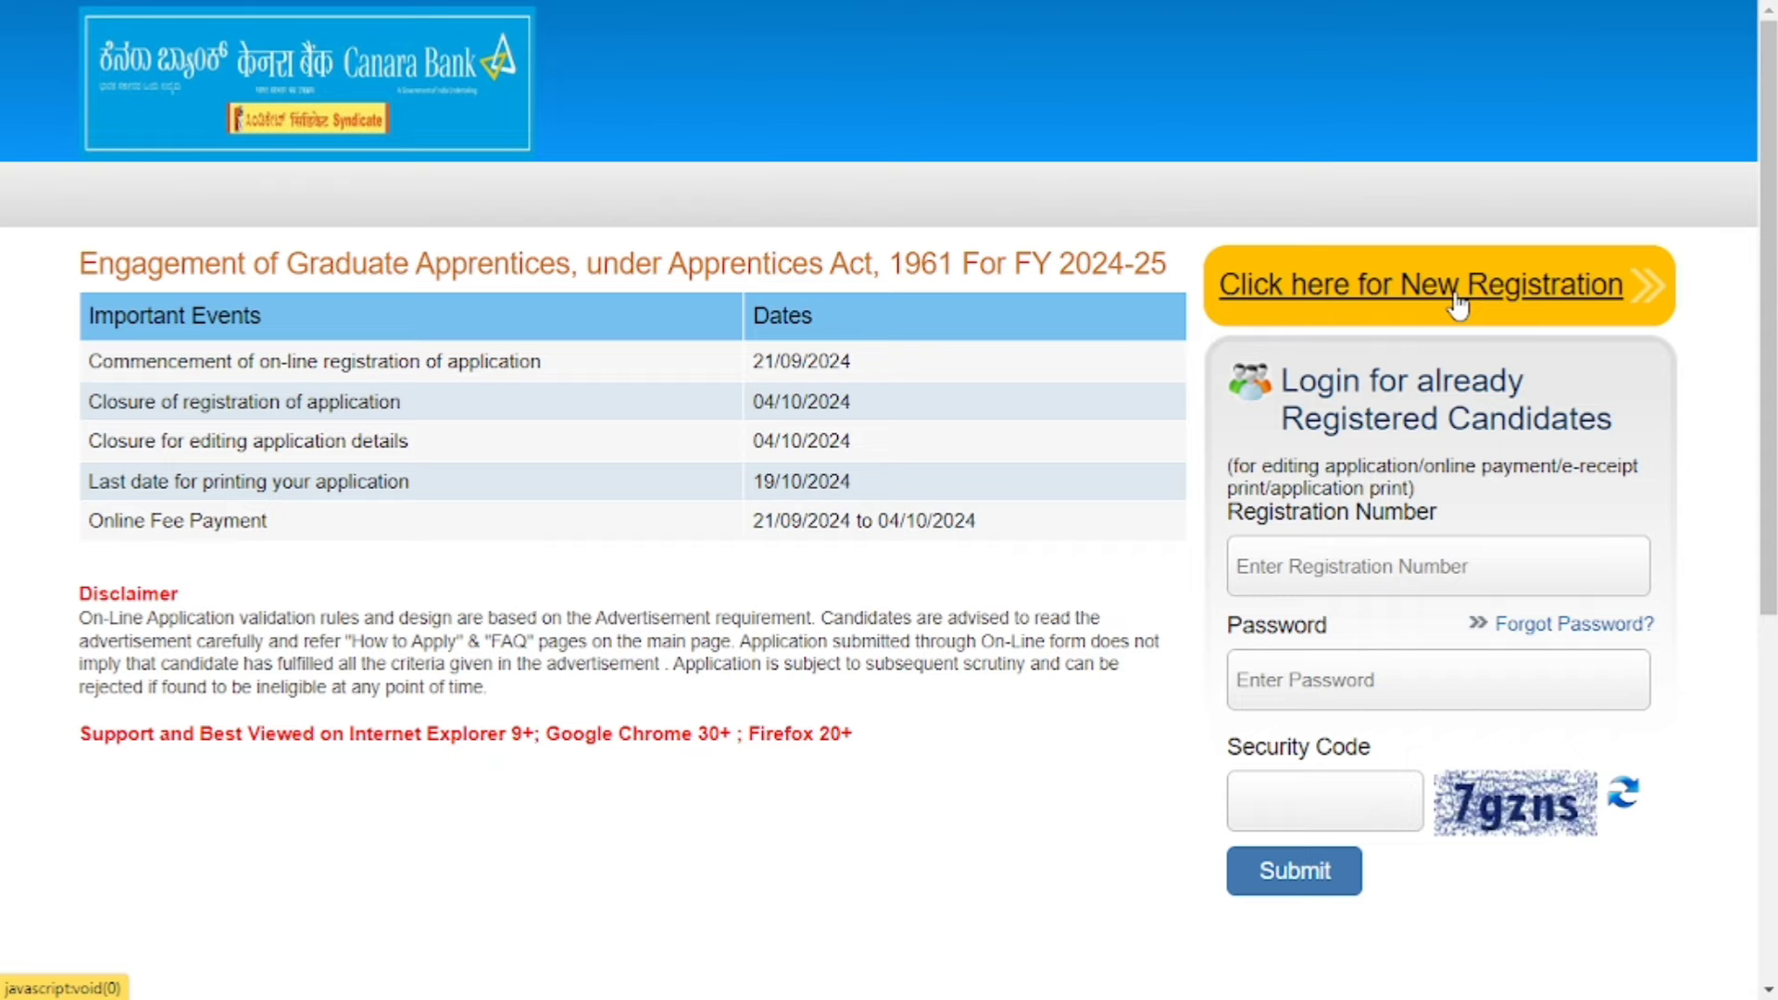
Begin a new registration, then type the candidate's first and last names into the entry and confirm fields.
click(1457, 306)
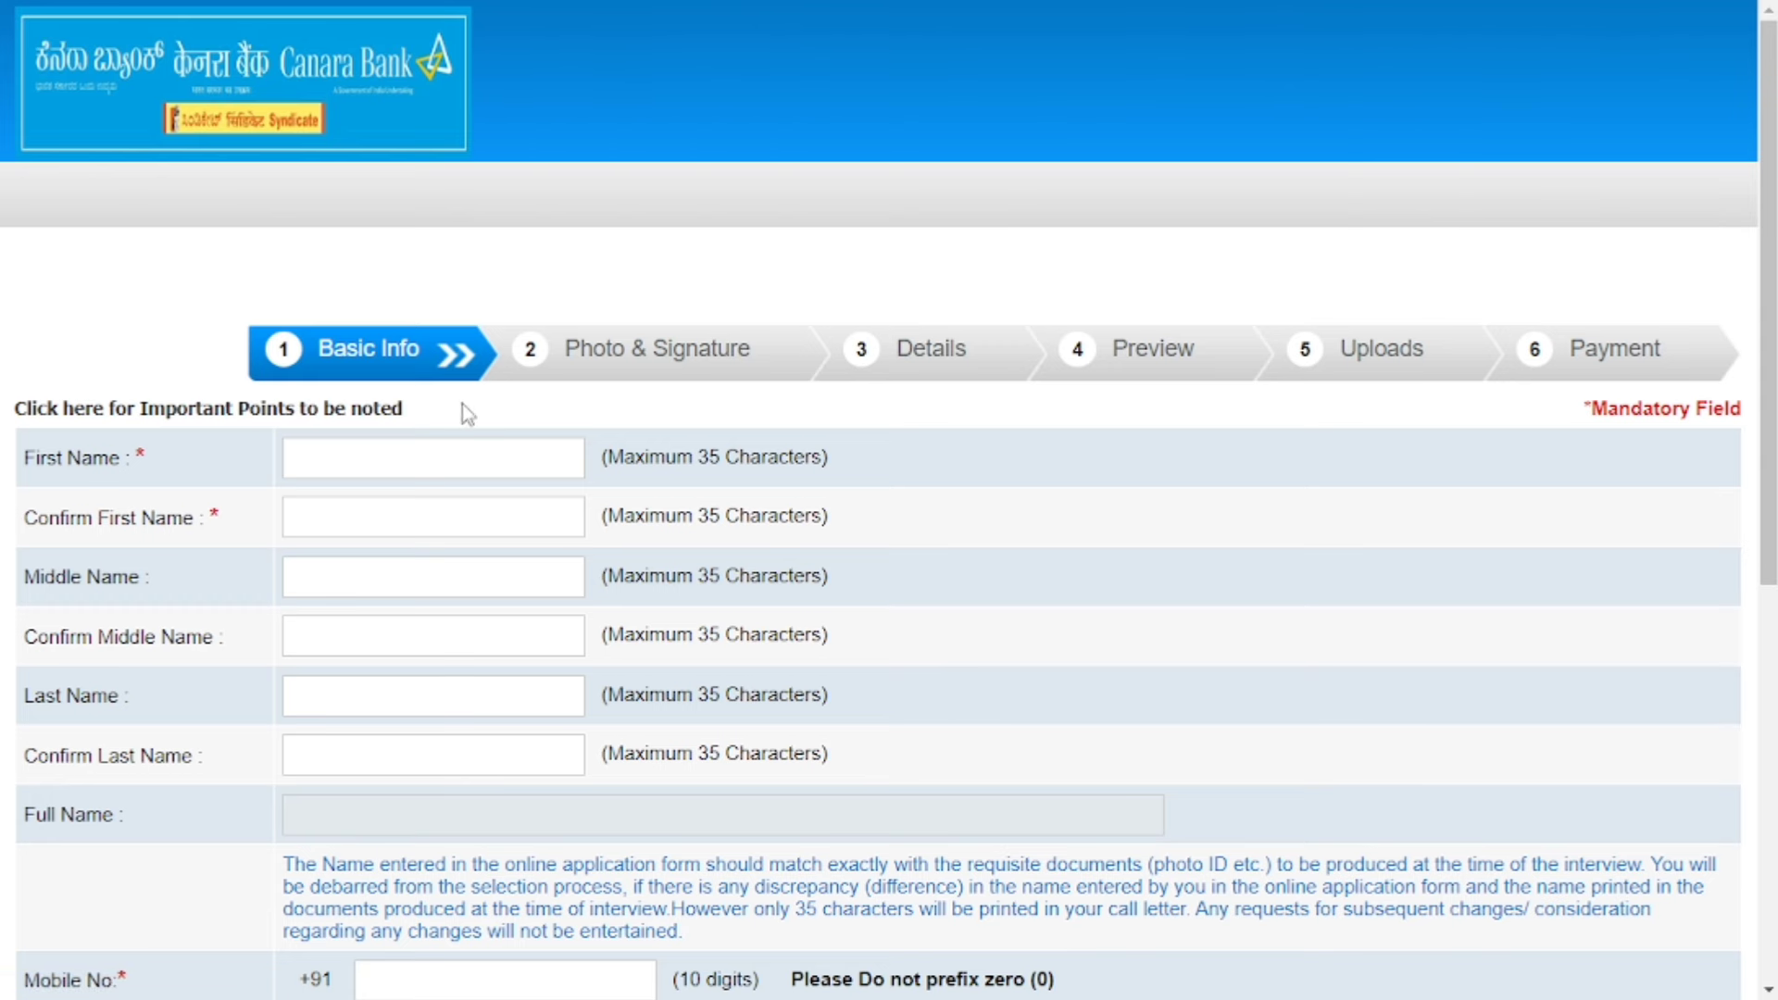
scroll(1482, 445, down, 3)
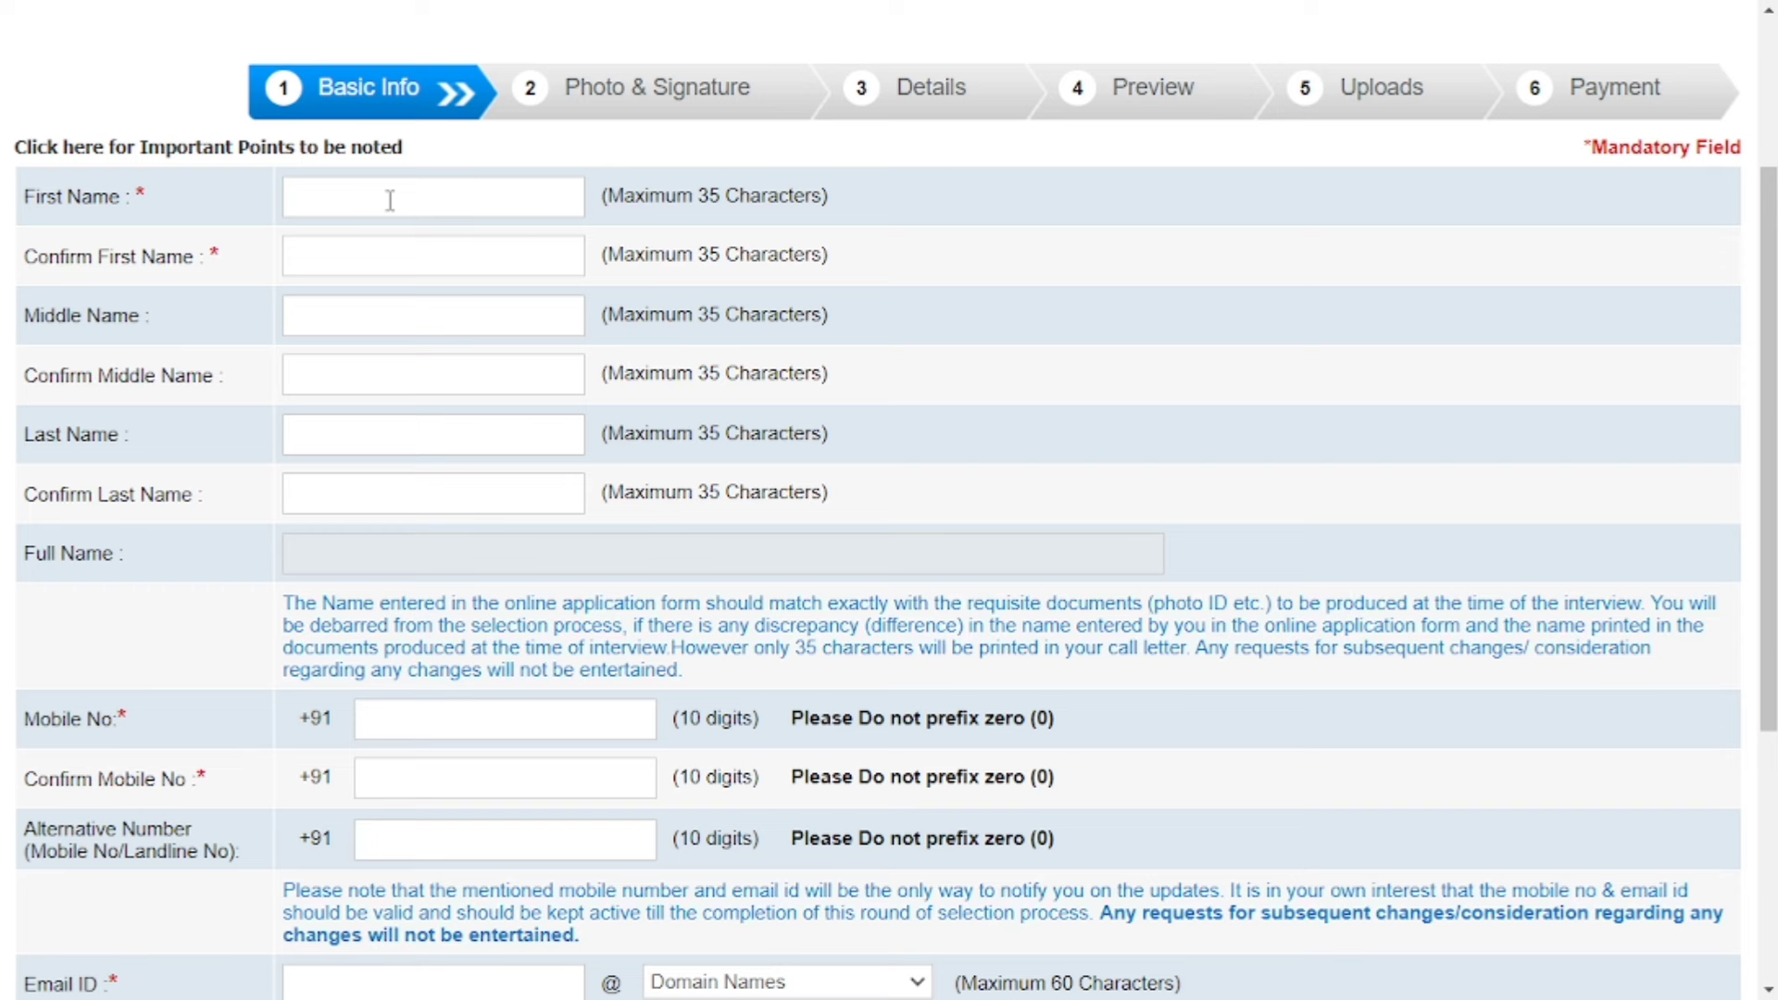
key(Tab)
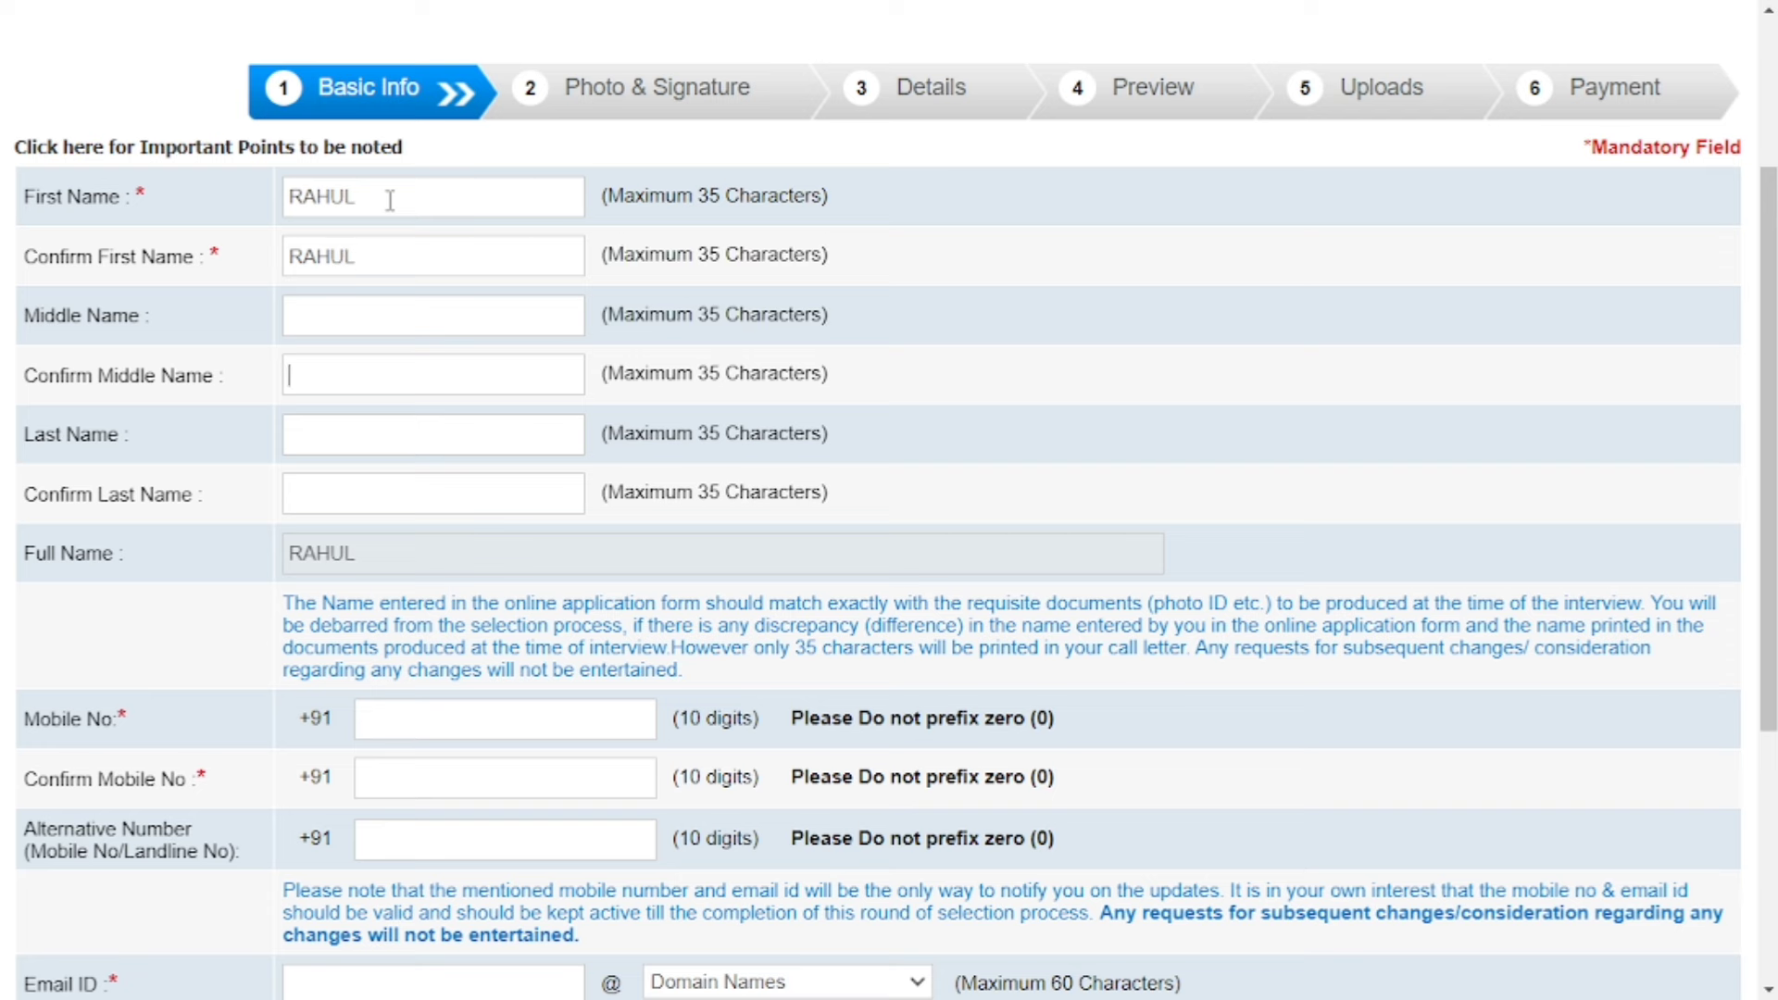
key(Tab)
text(KUMAR)
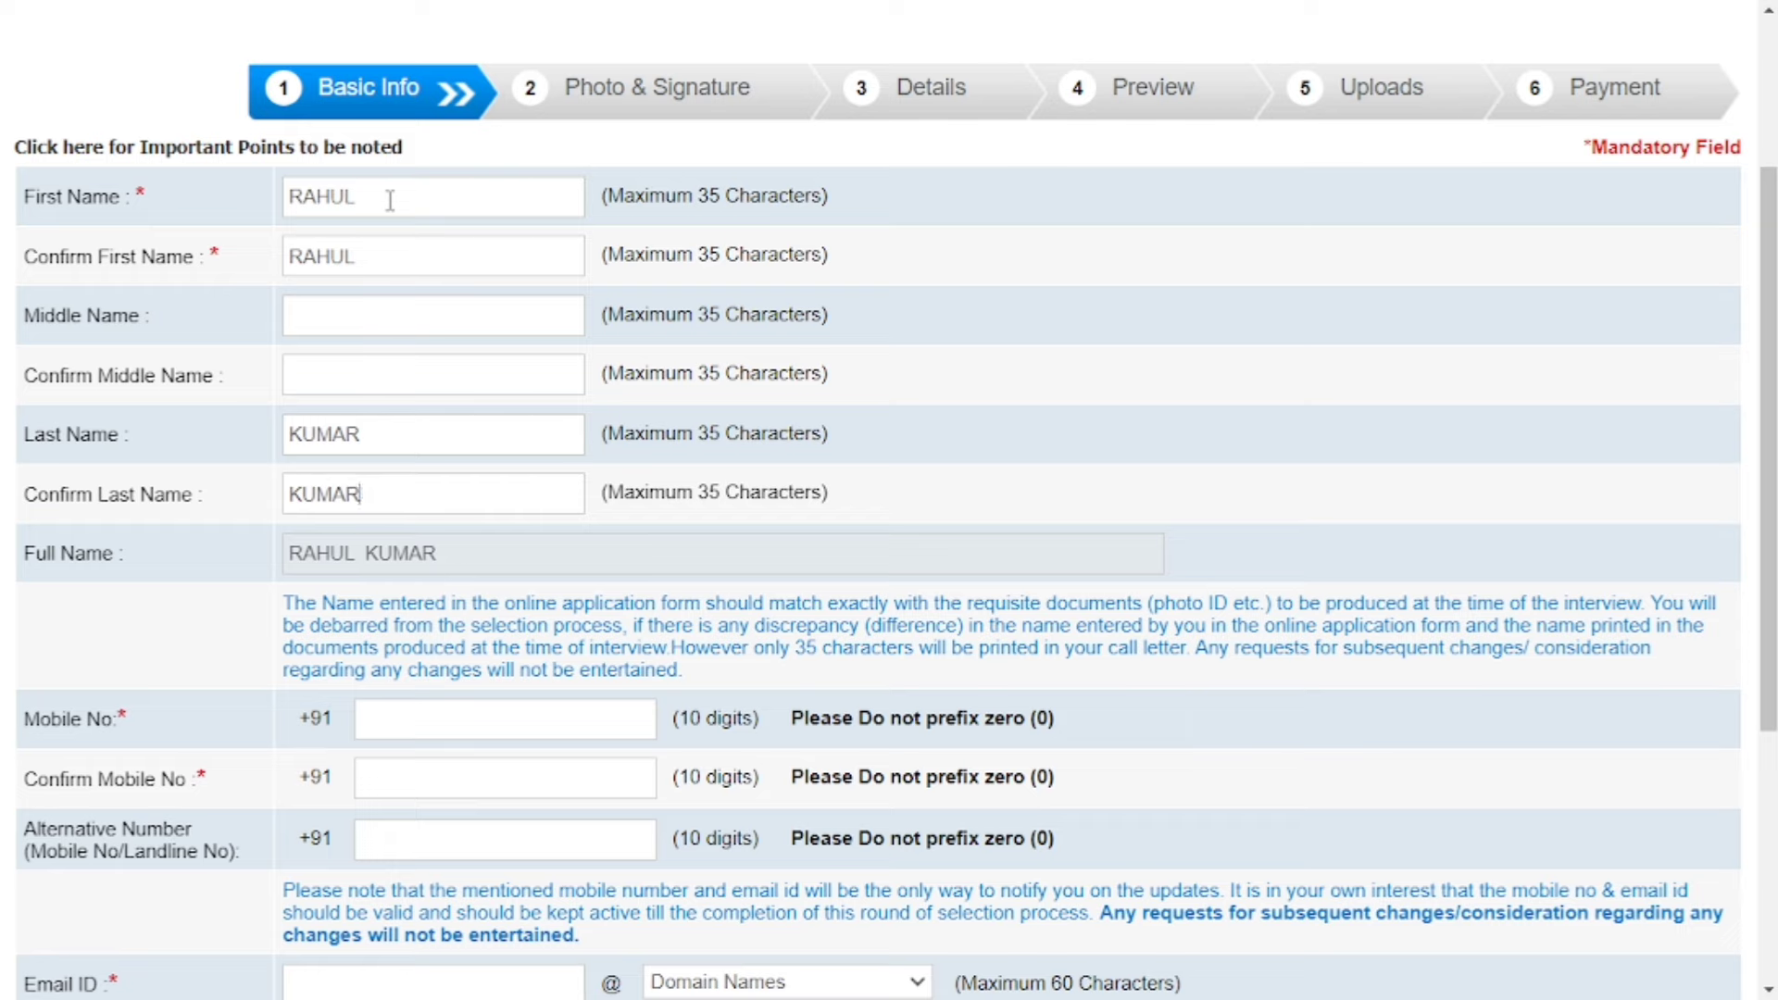
scroll(390, 201, down, 2)
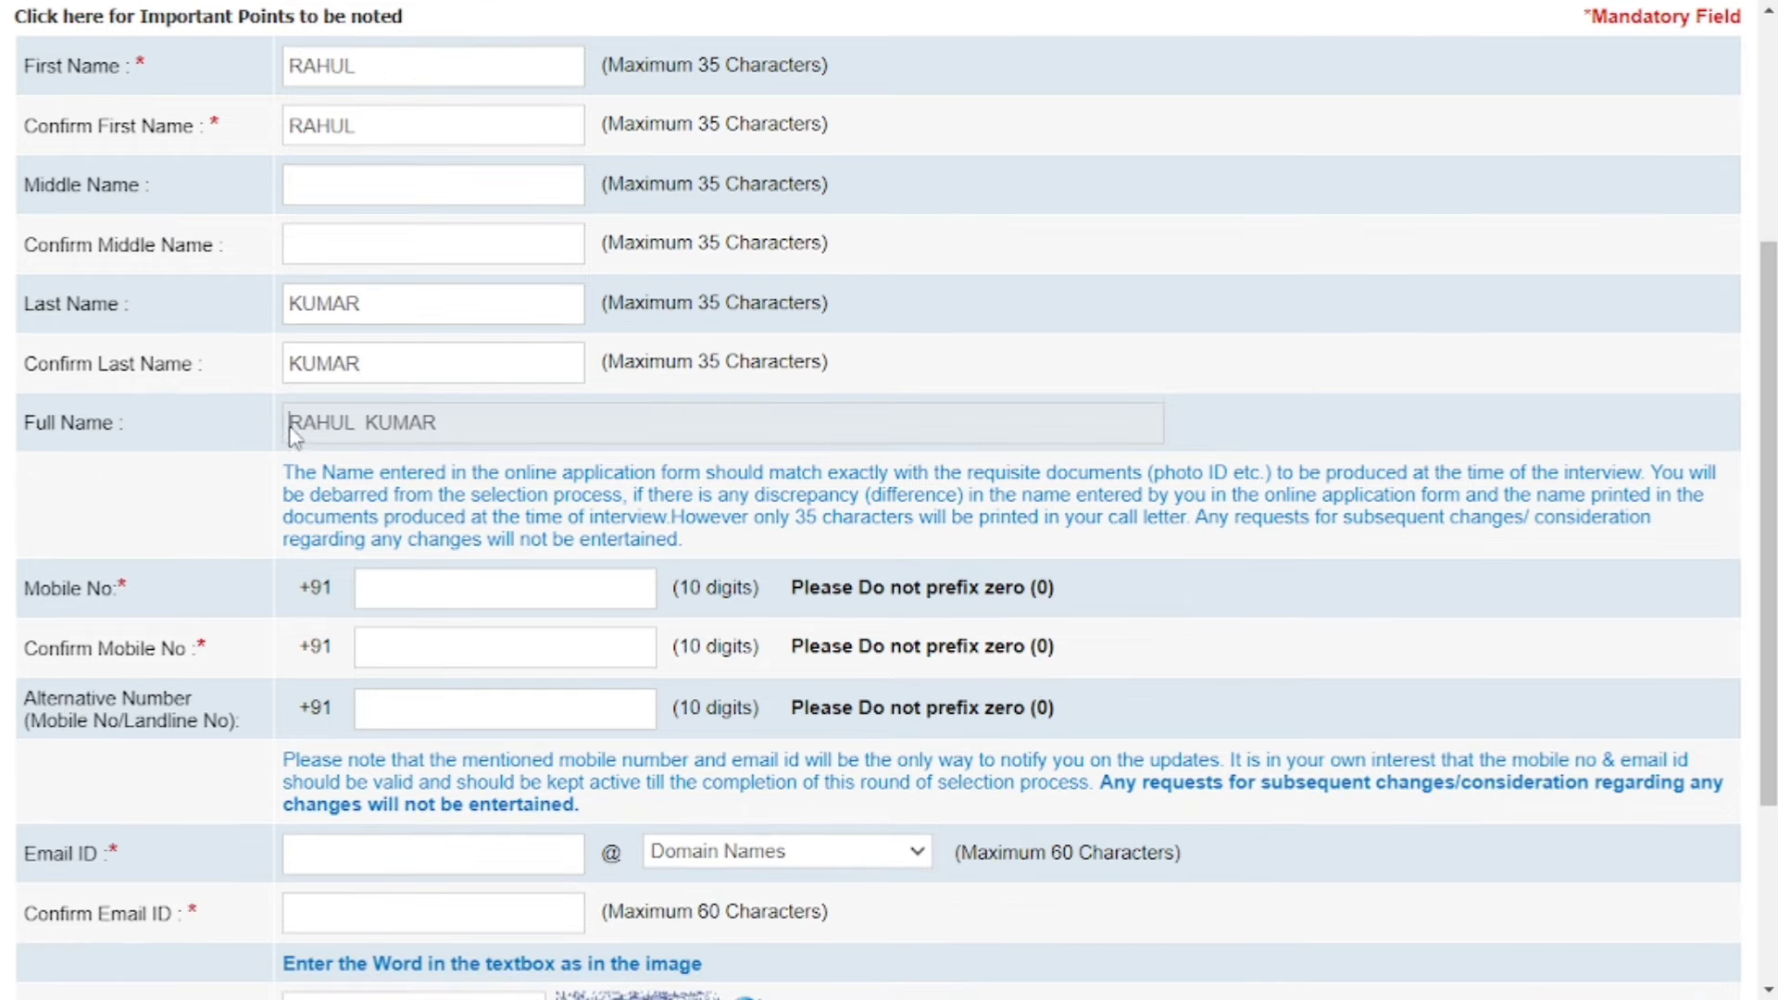
drag(295, 433, 456, 426)
scroll(456, 426, down, 5)
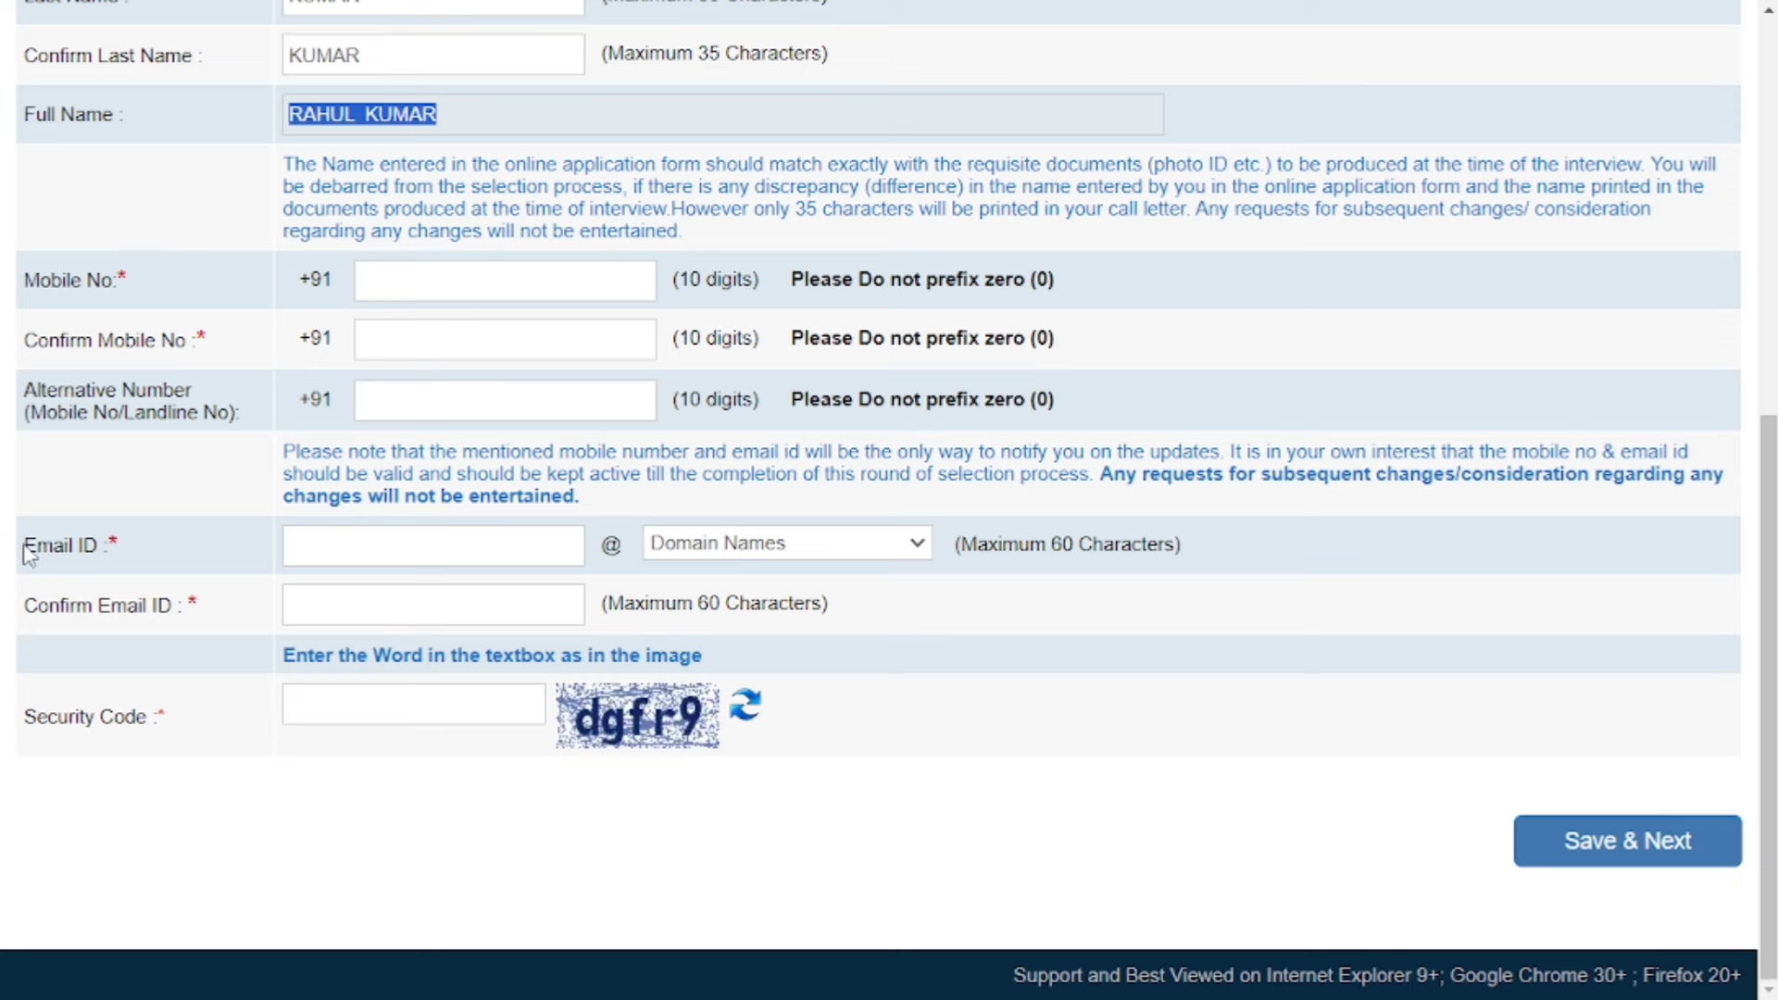
Enter the candidate's e-mail name with domain gmail.com, confirm the full address, and begin the security code.
click(338, 554)
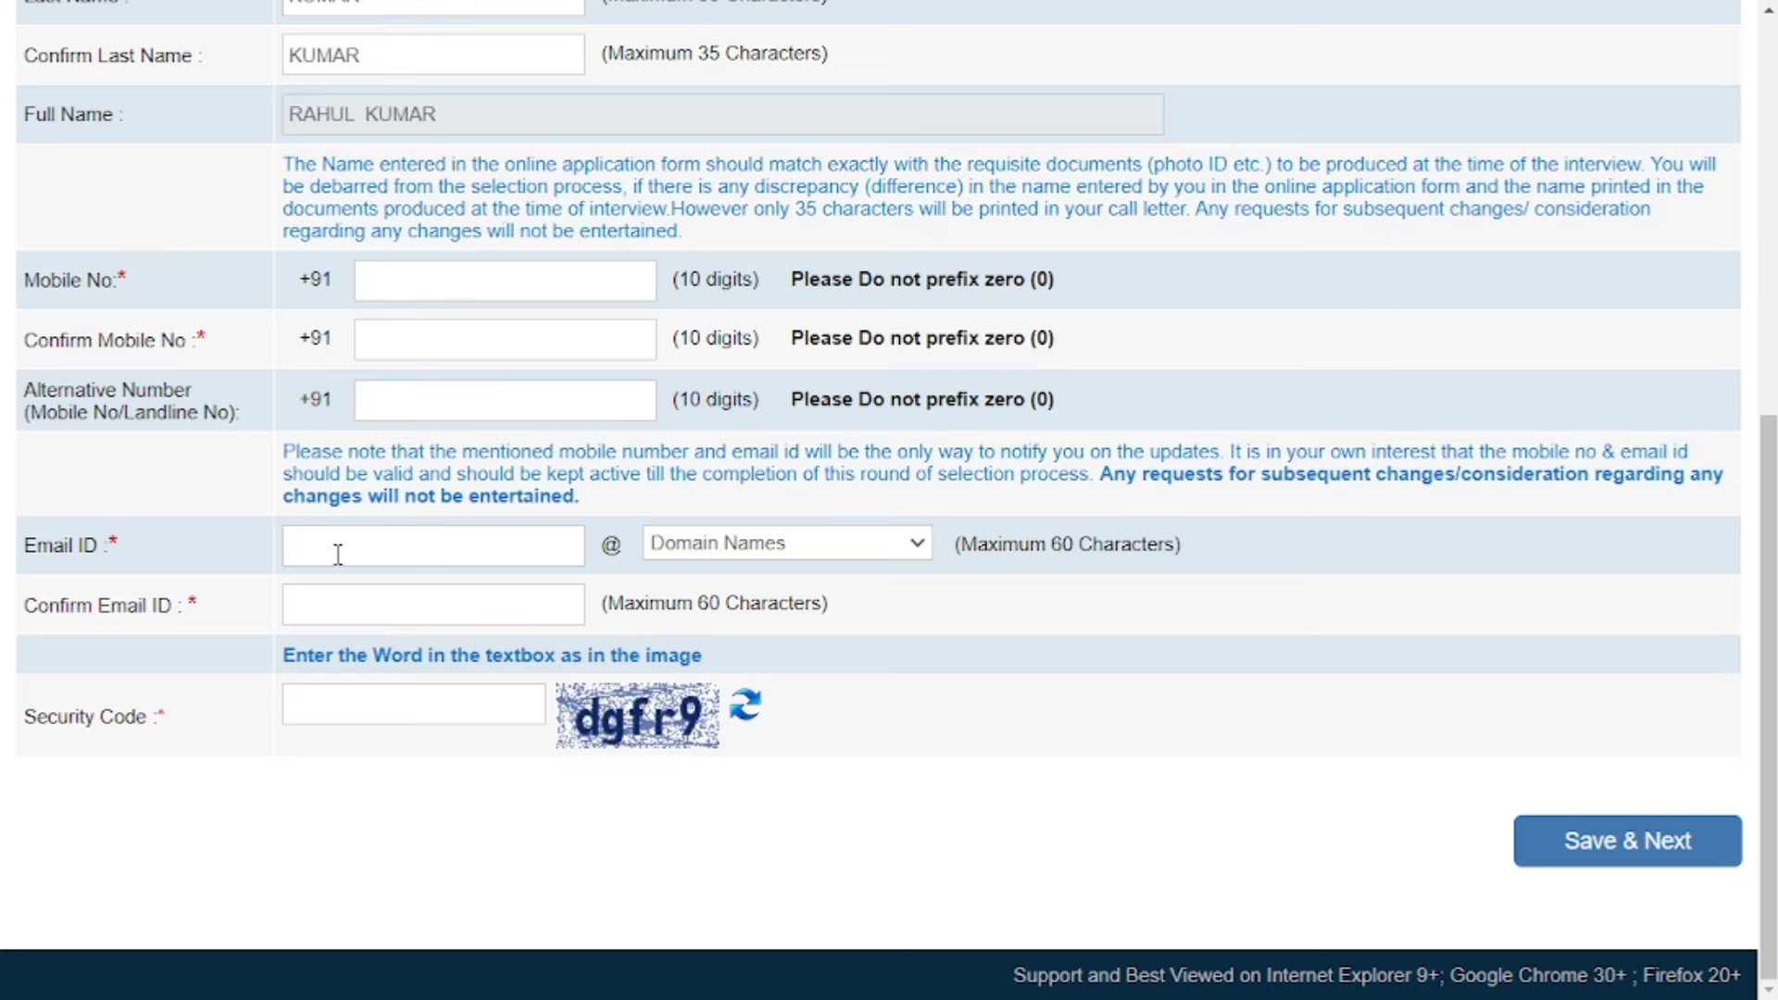
text(XYZ)
click(797, 543)
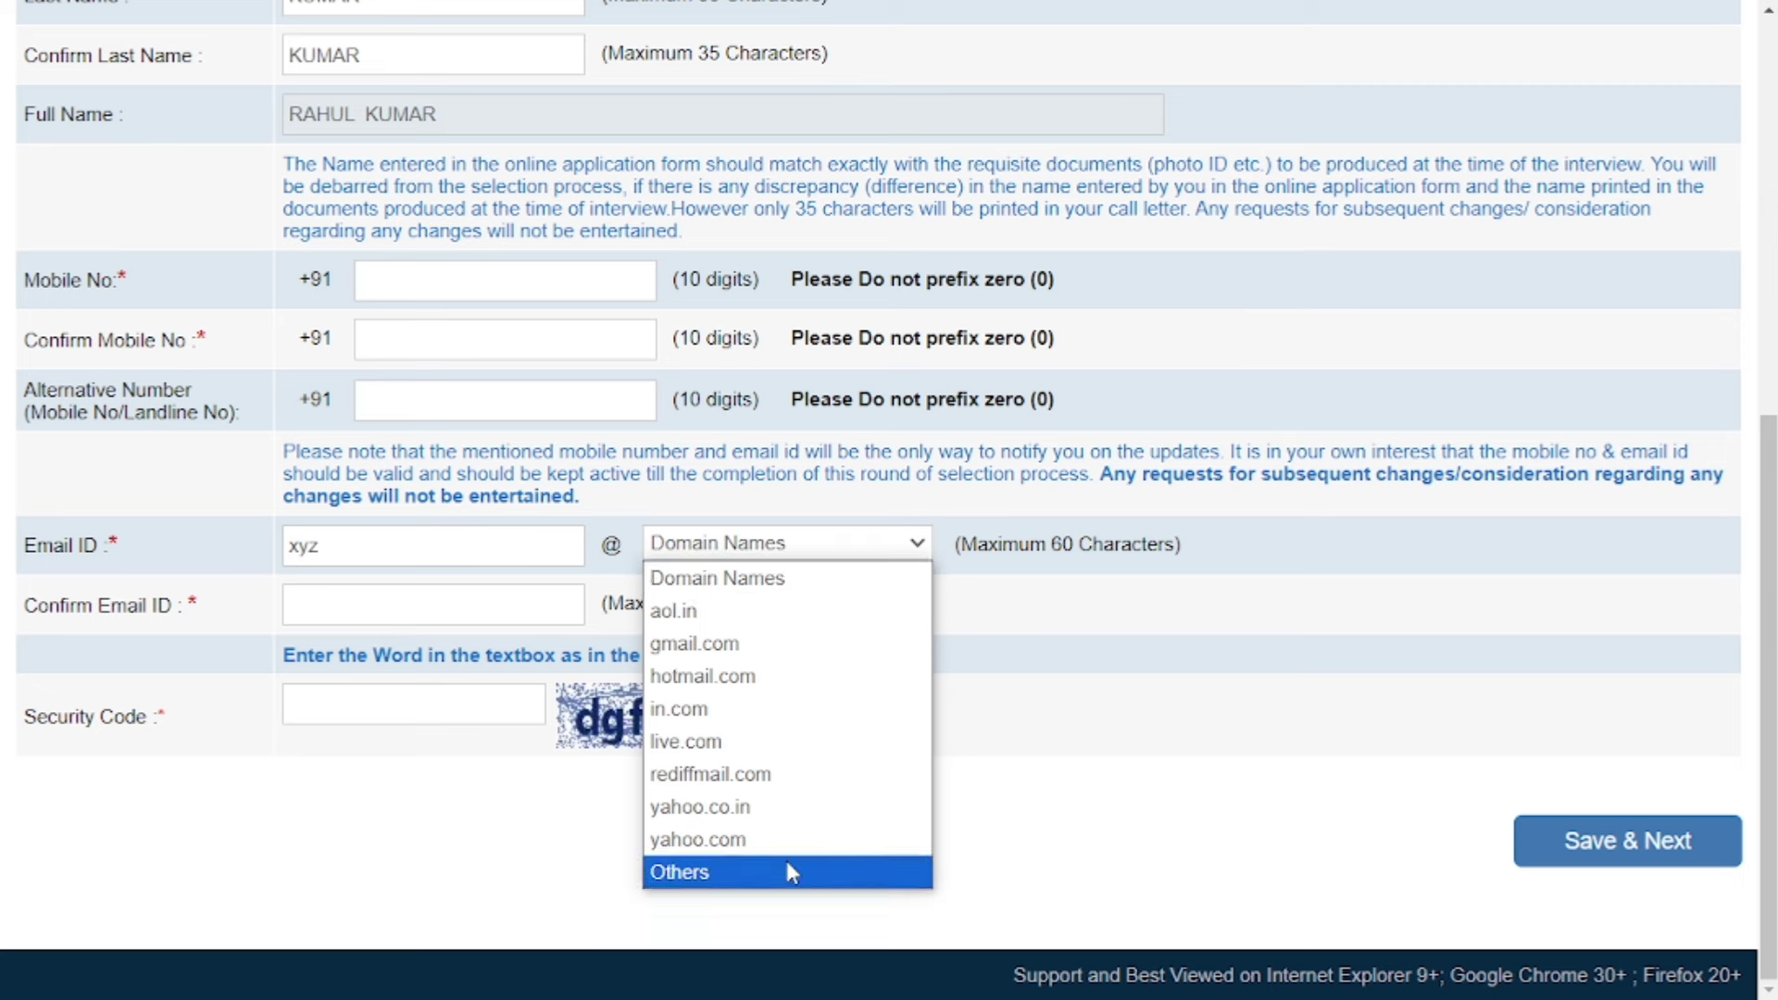
click(783, 645)
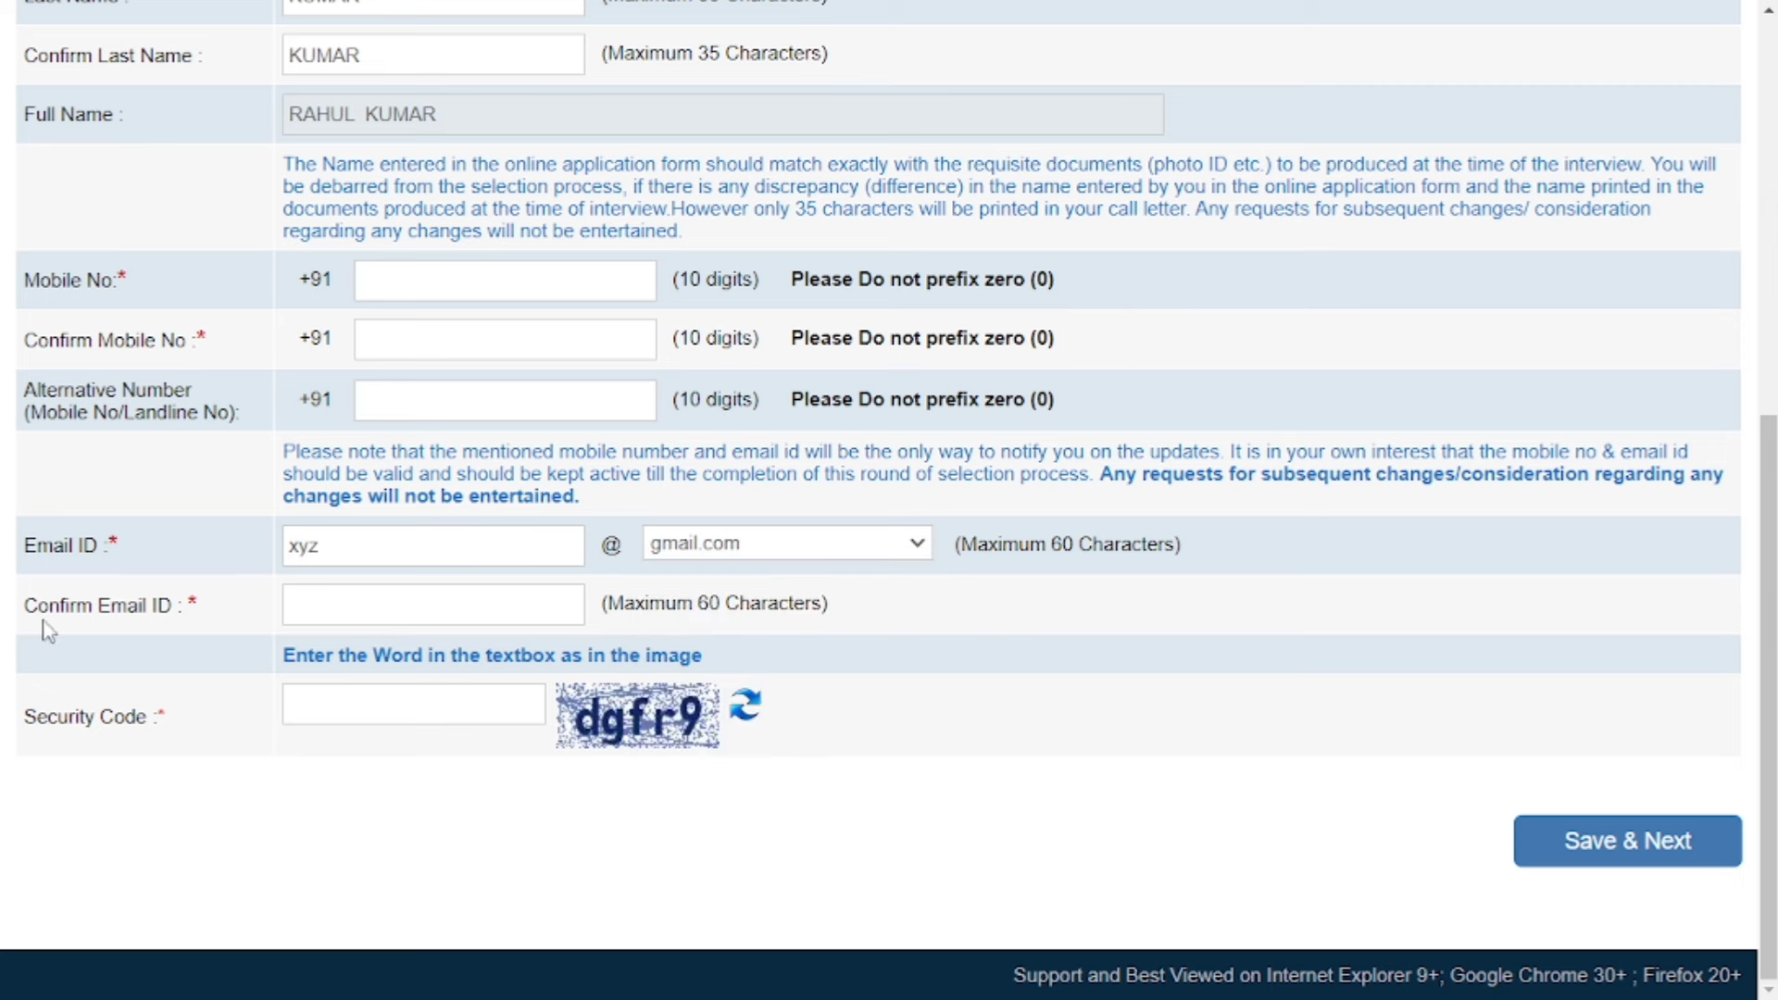
click(343, 607)
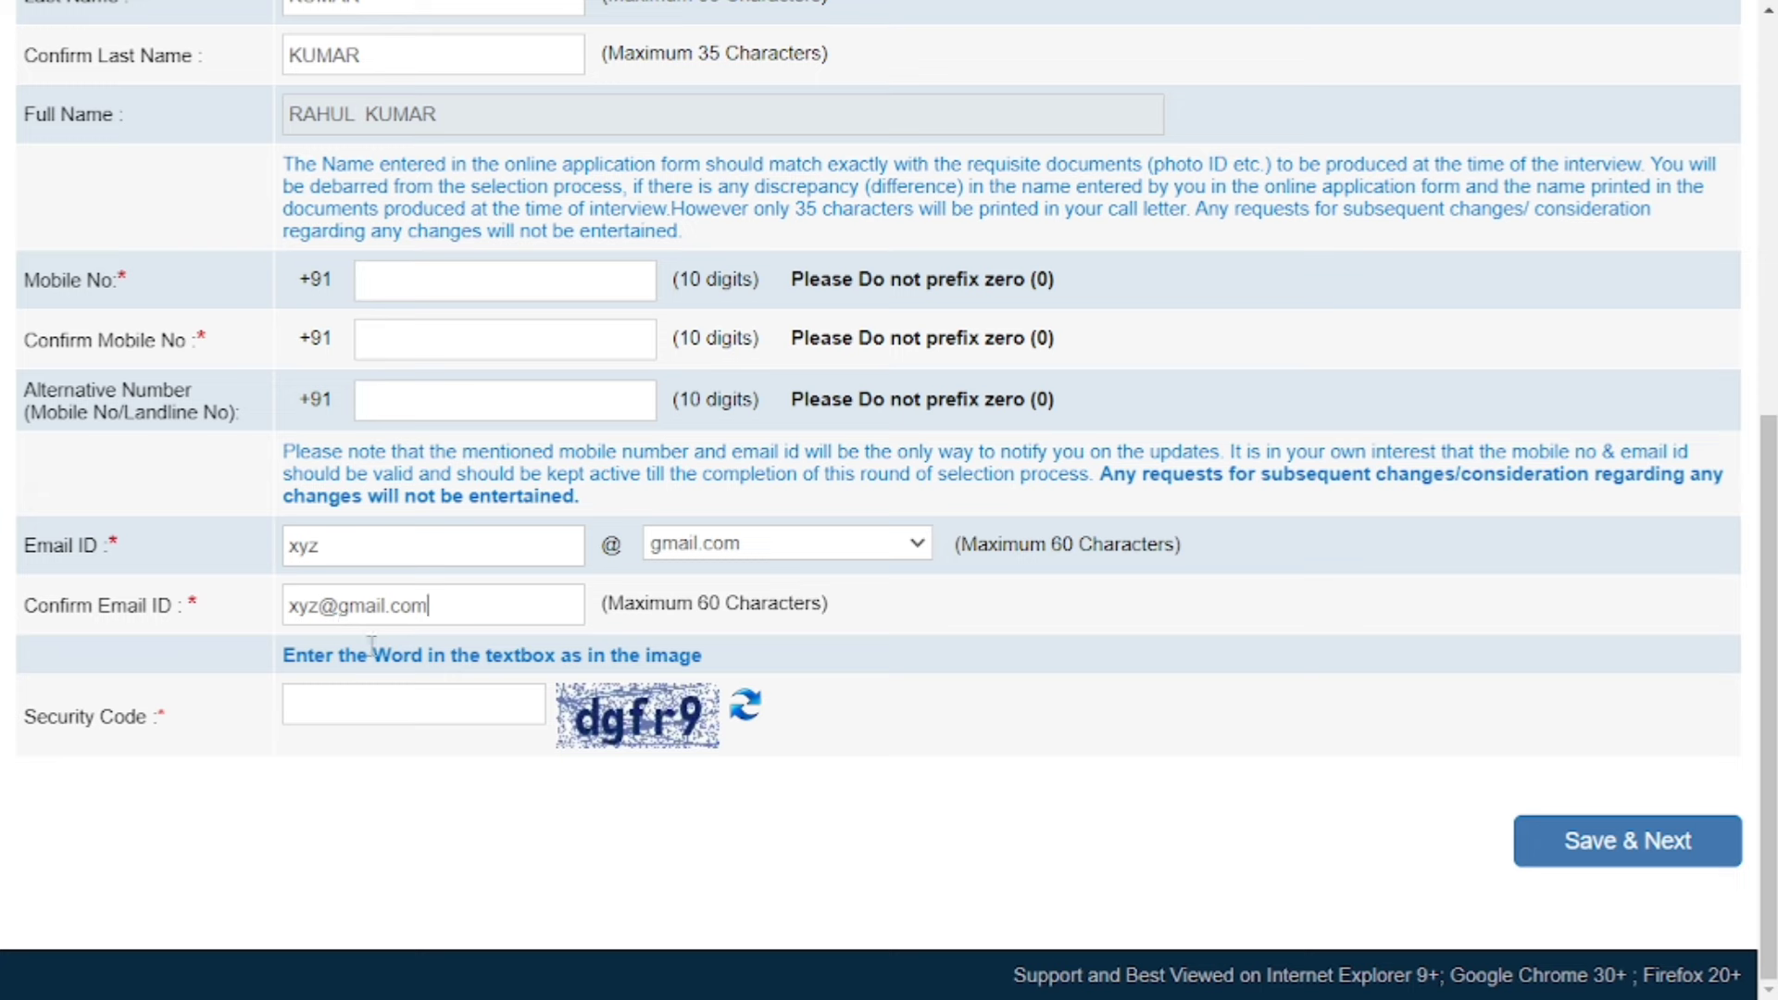
click(393, 704)
Save Basic Info and view the photograph and signature scanning guidelines.
click(1664, 841)
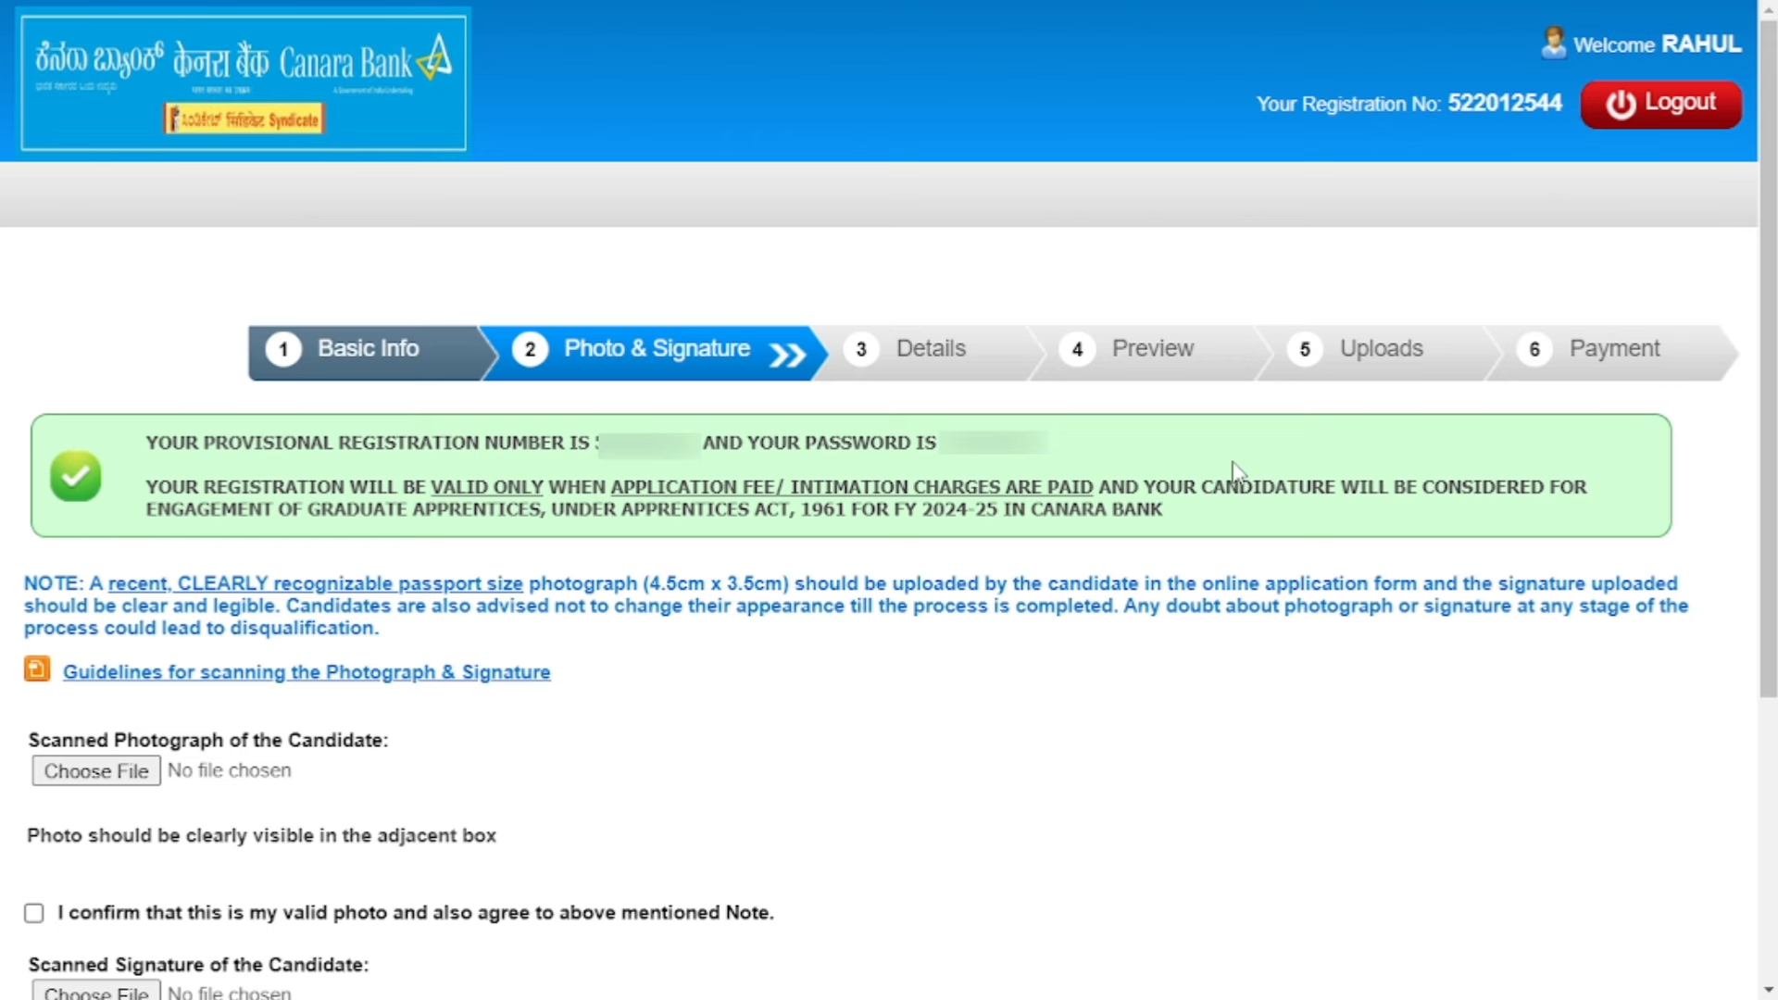
scroll(1158, 472, down, 3)
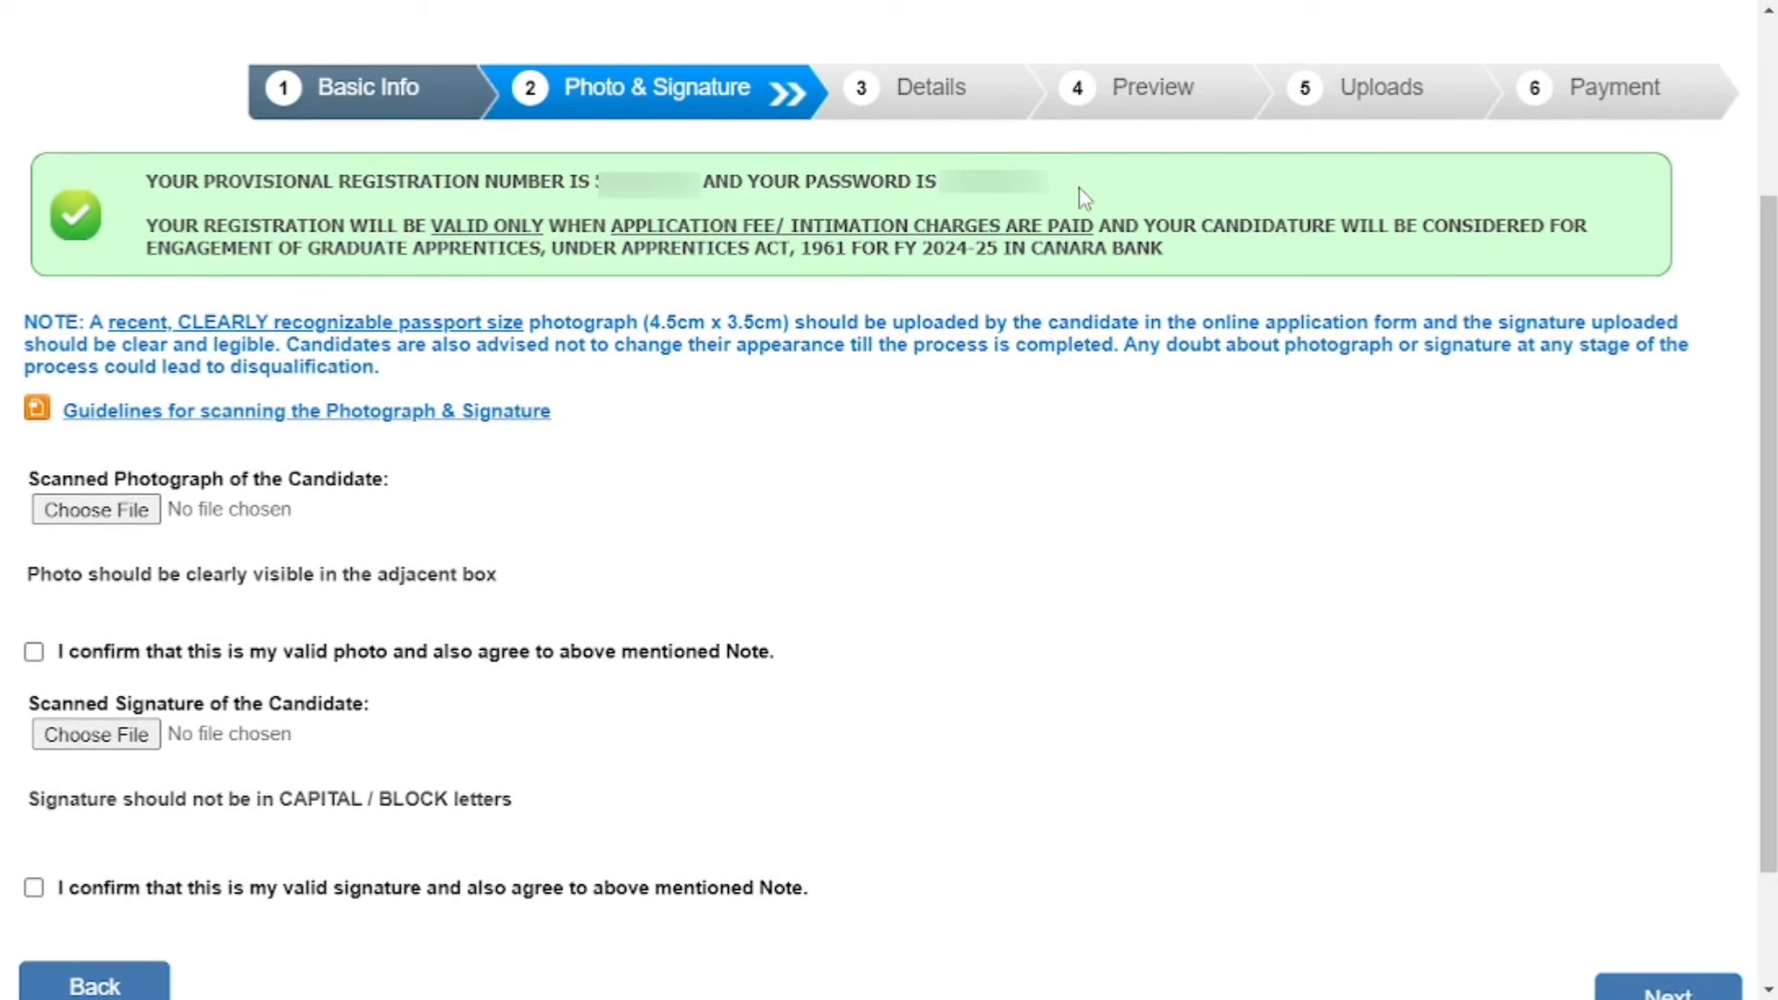
scroll(1084, 198, down, 2)
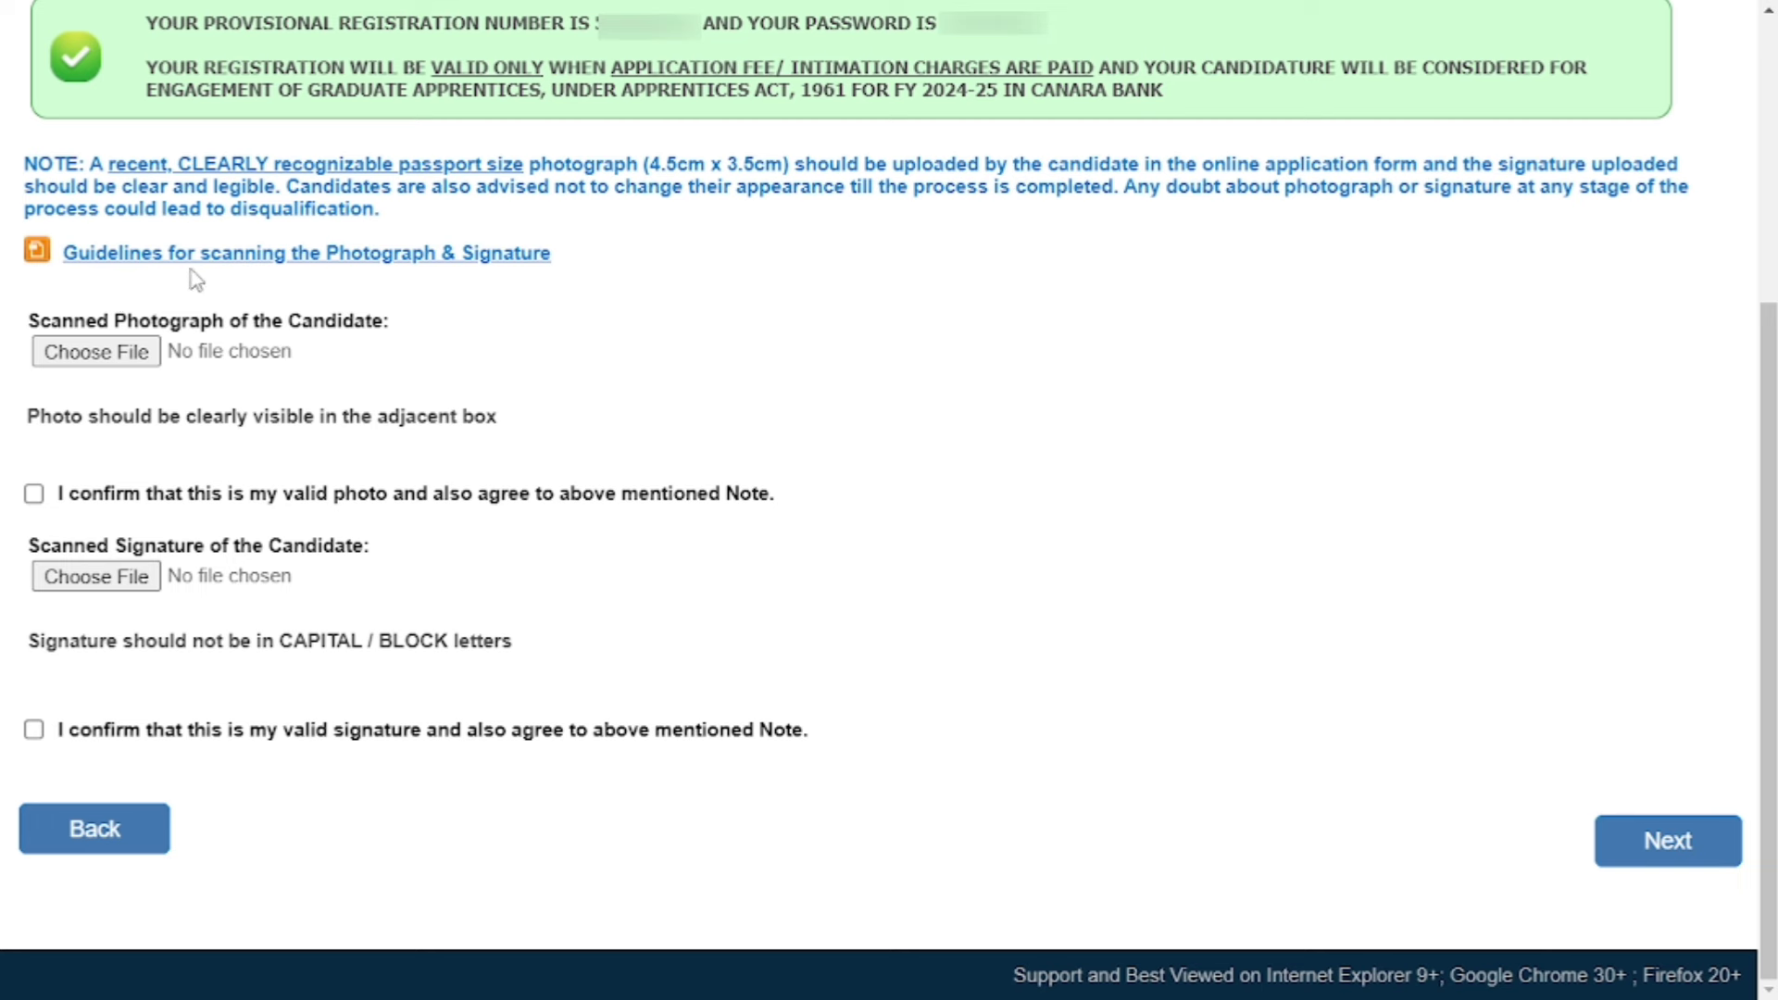
click(402, 267)
scroll(882, 262, down, 1)
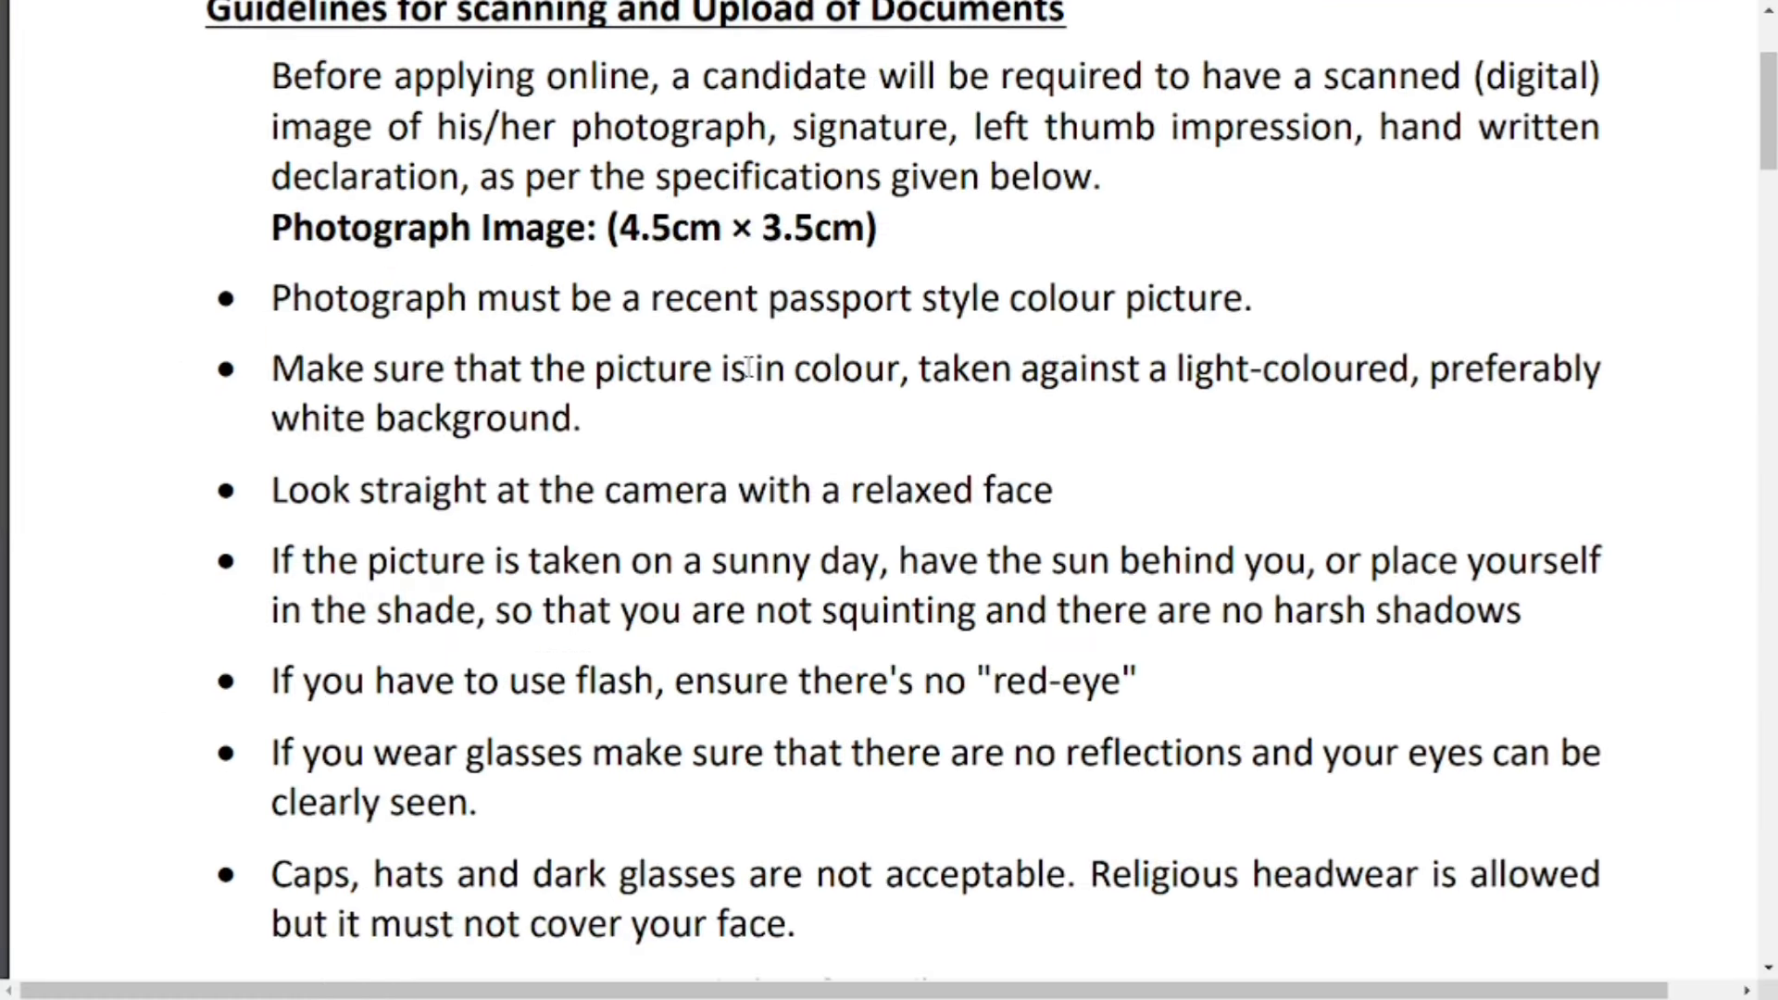
drag(276, 301, 1306, 292)
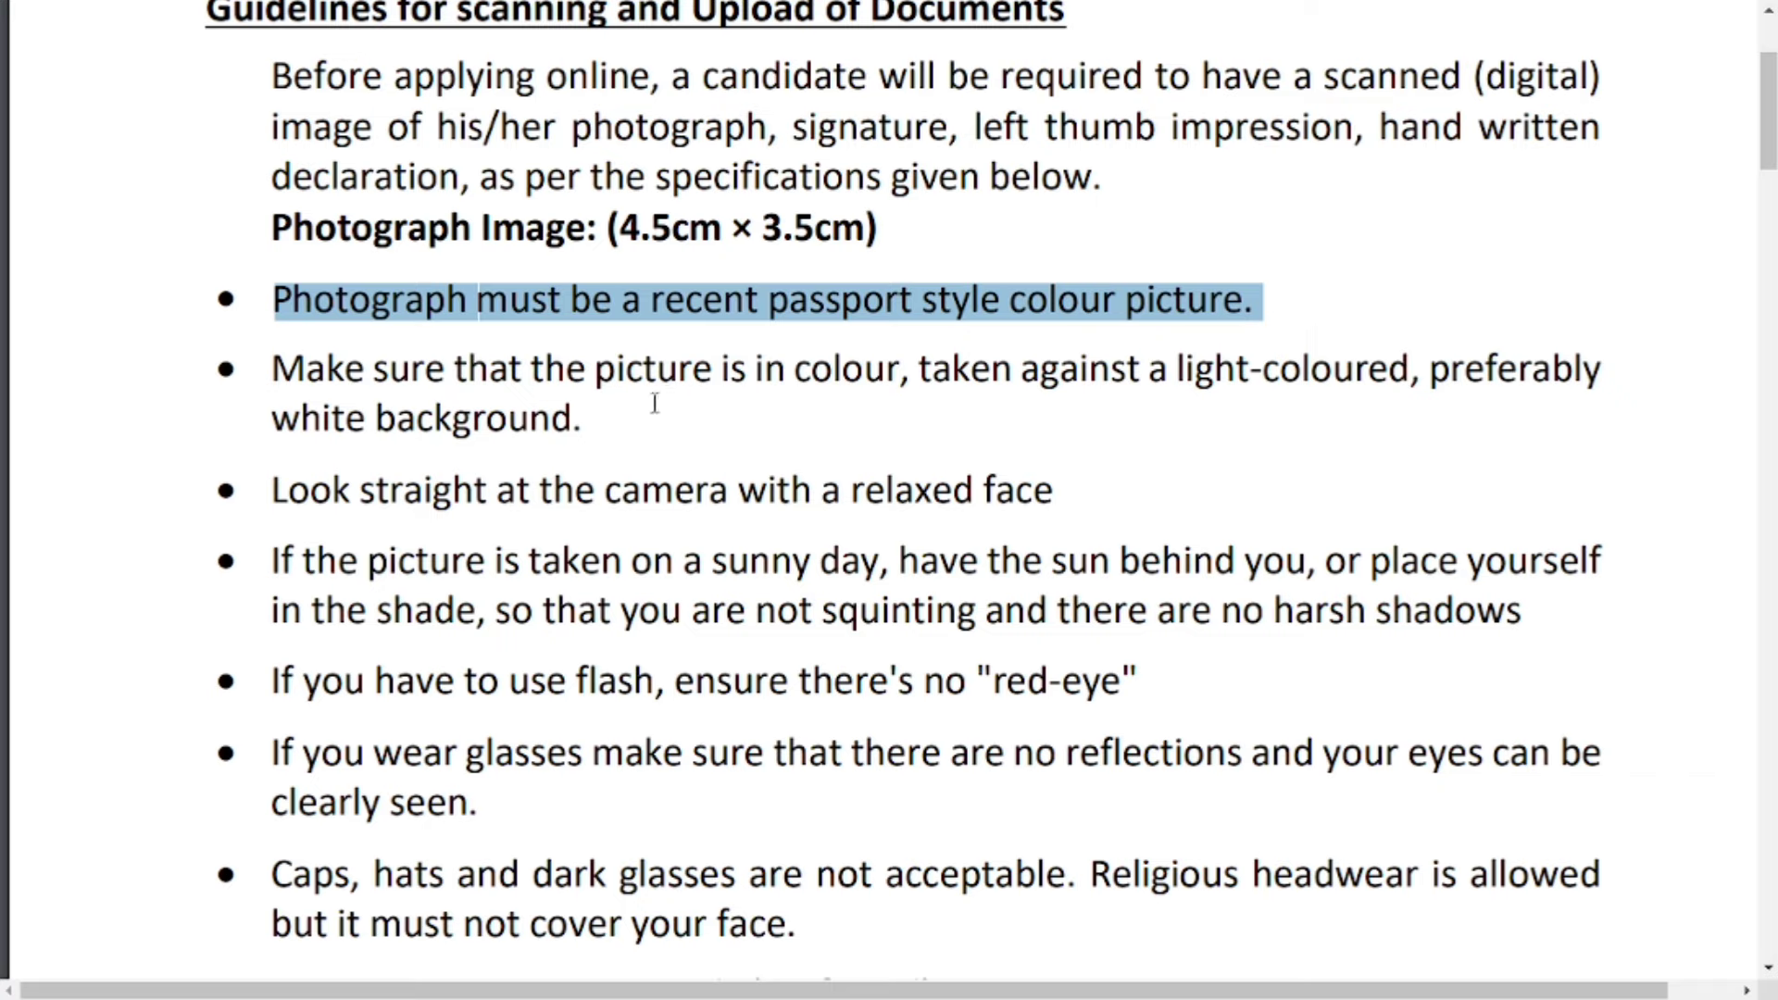
drag(274, 376, 572, 452)
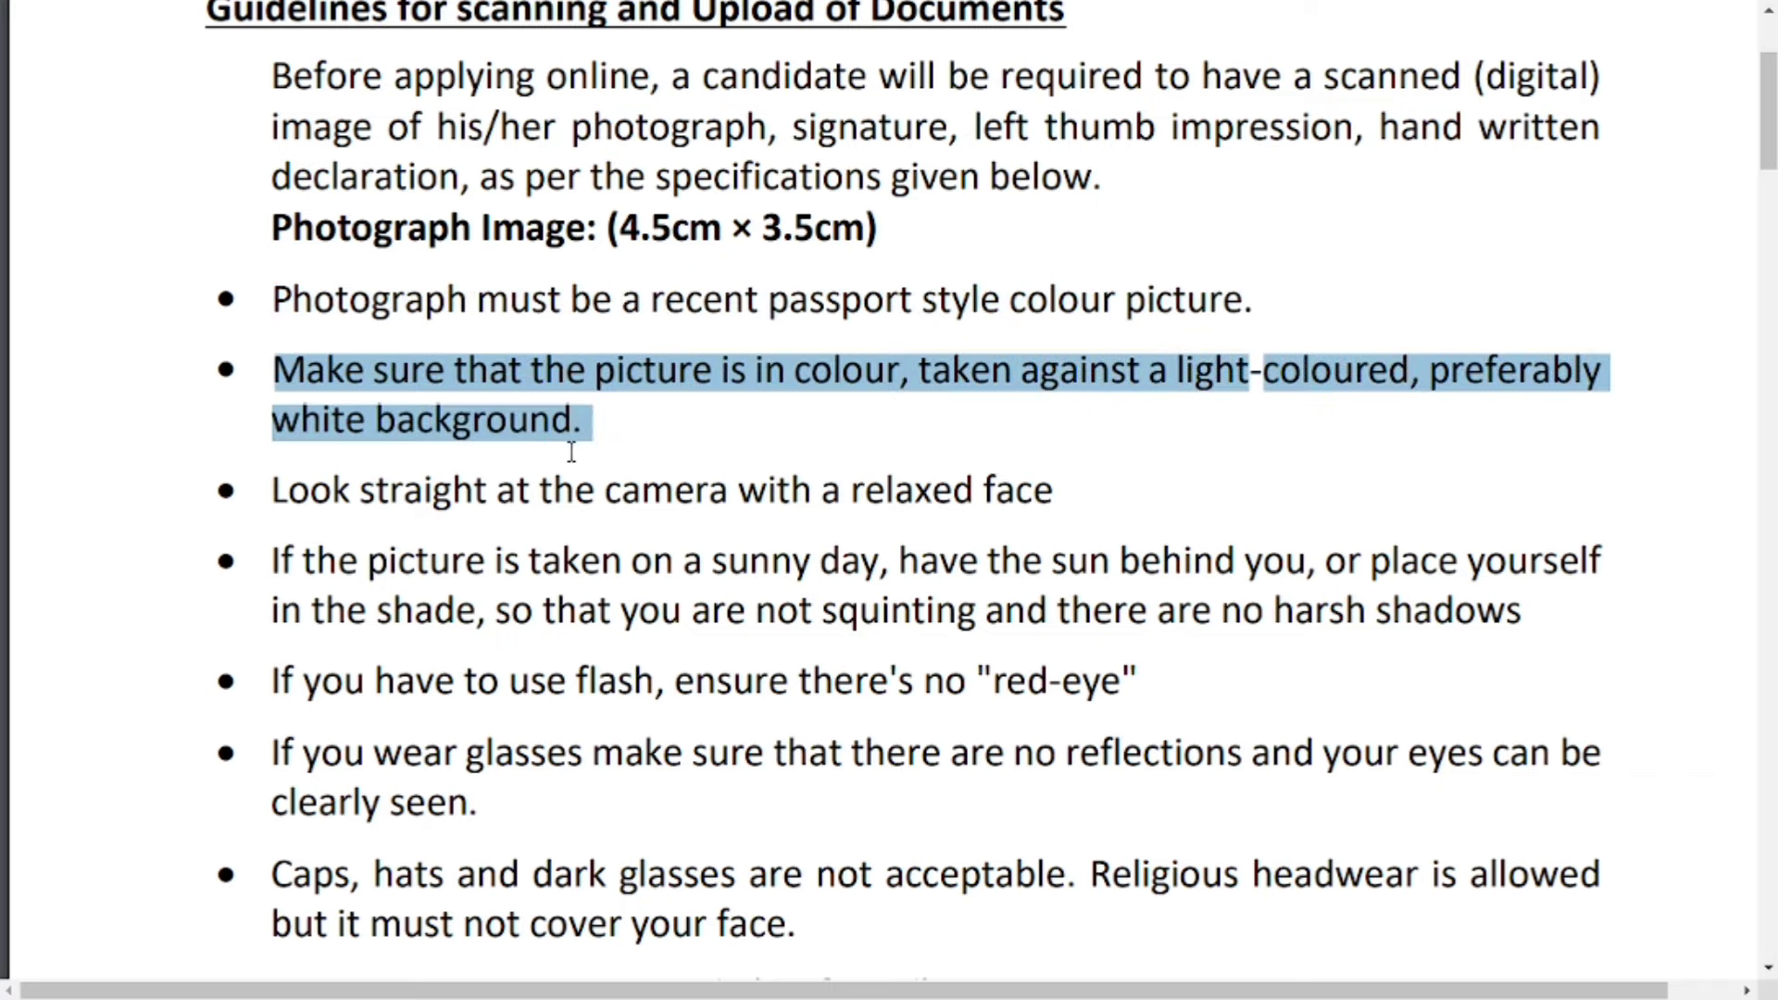
scroll(598, 438, down, 3)
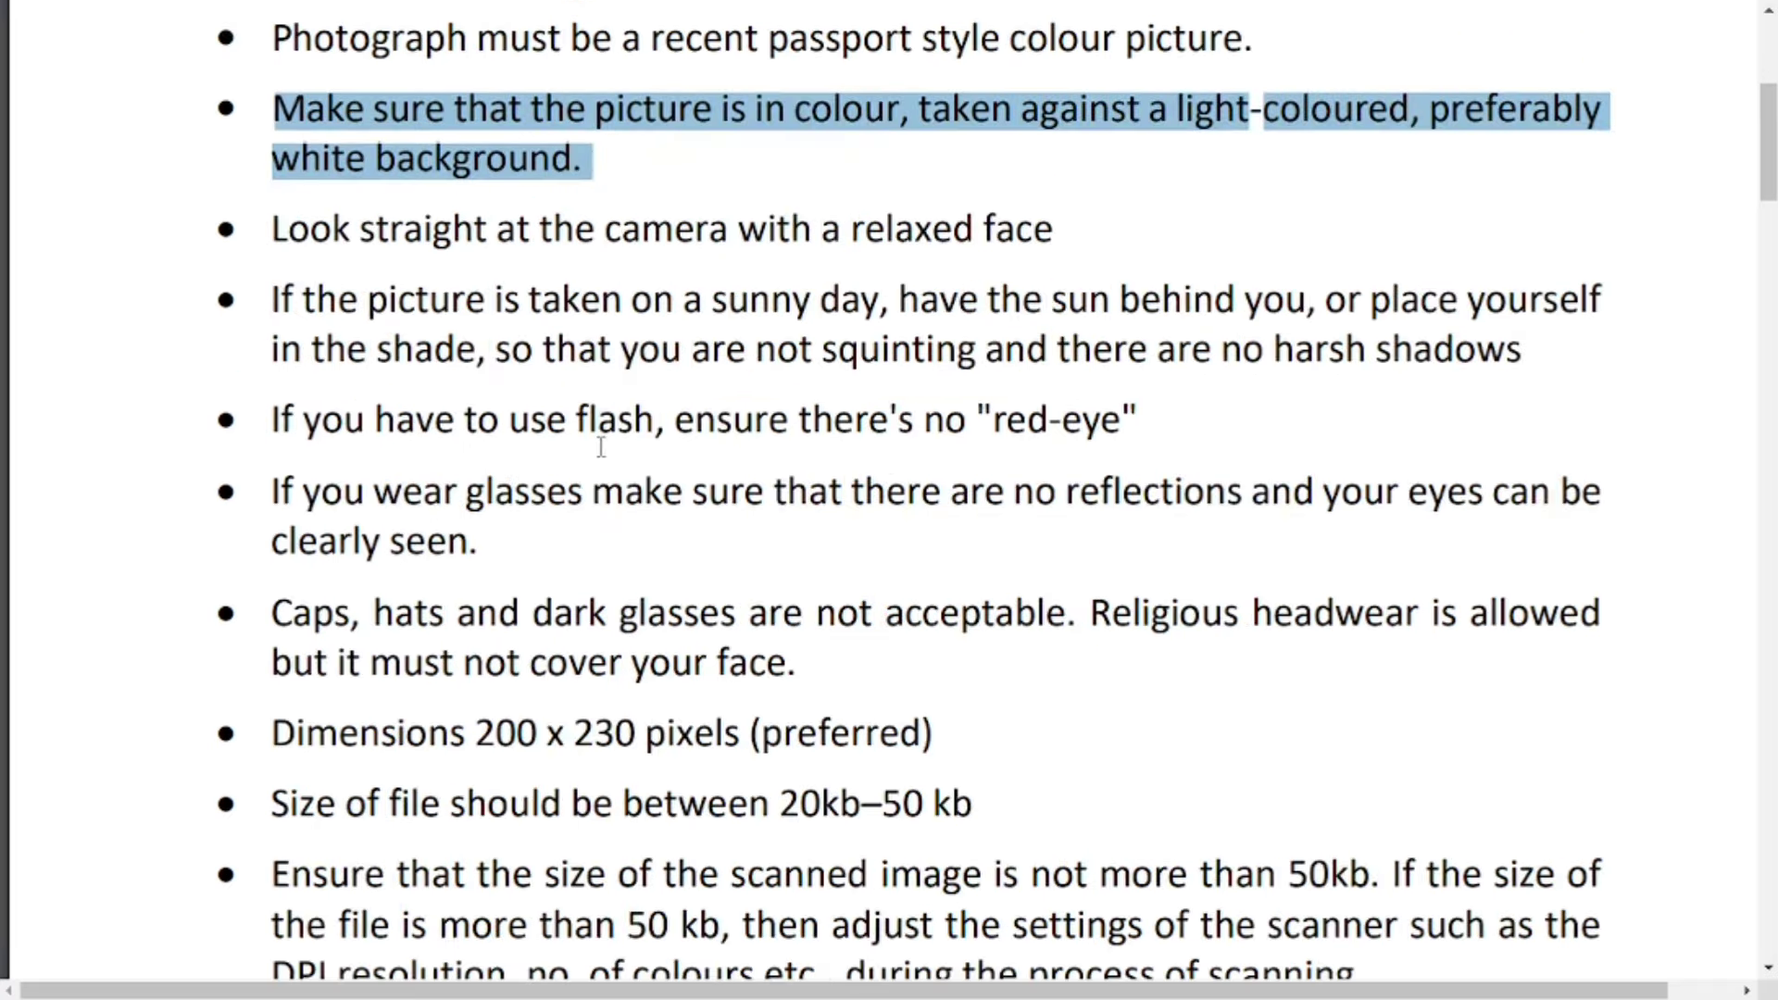
scroll(599, 455, down, 3)
drag(752, 543, 1010, 544)
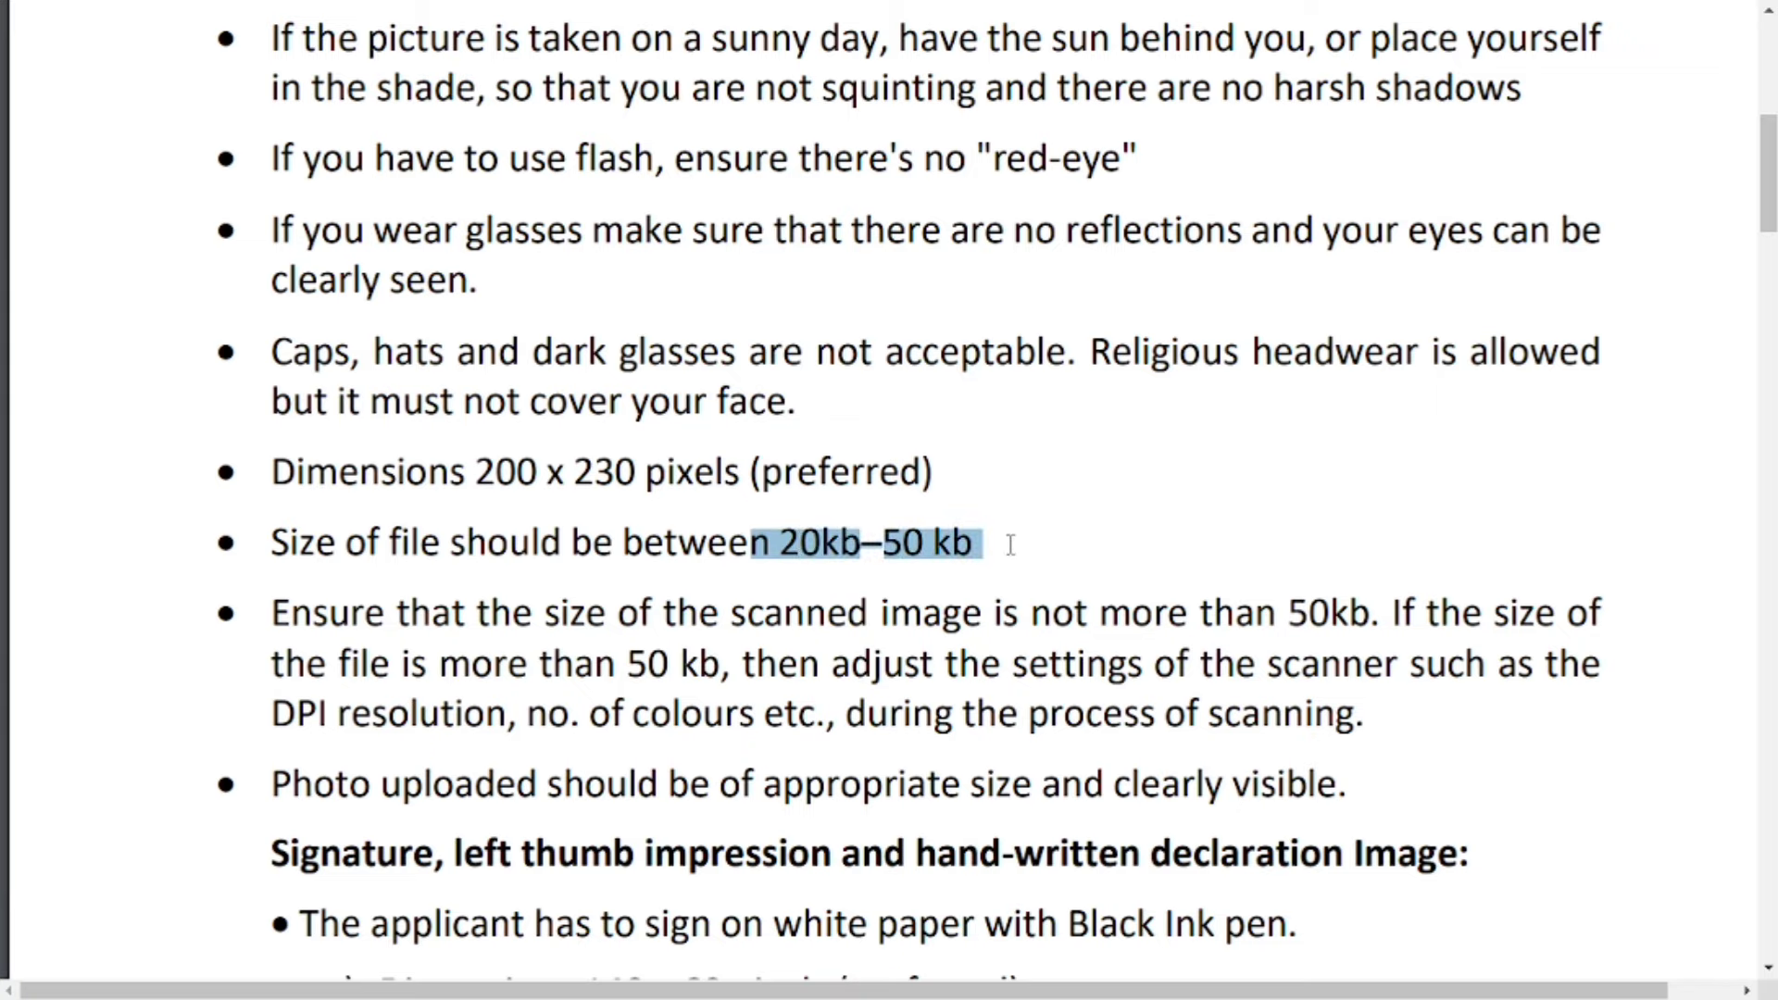
scroll(1004, 553, down, 5)
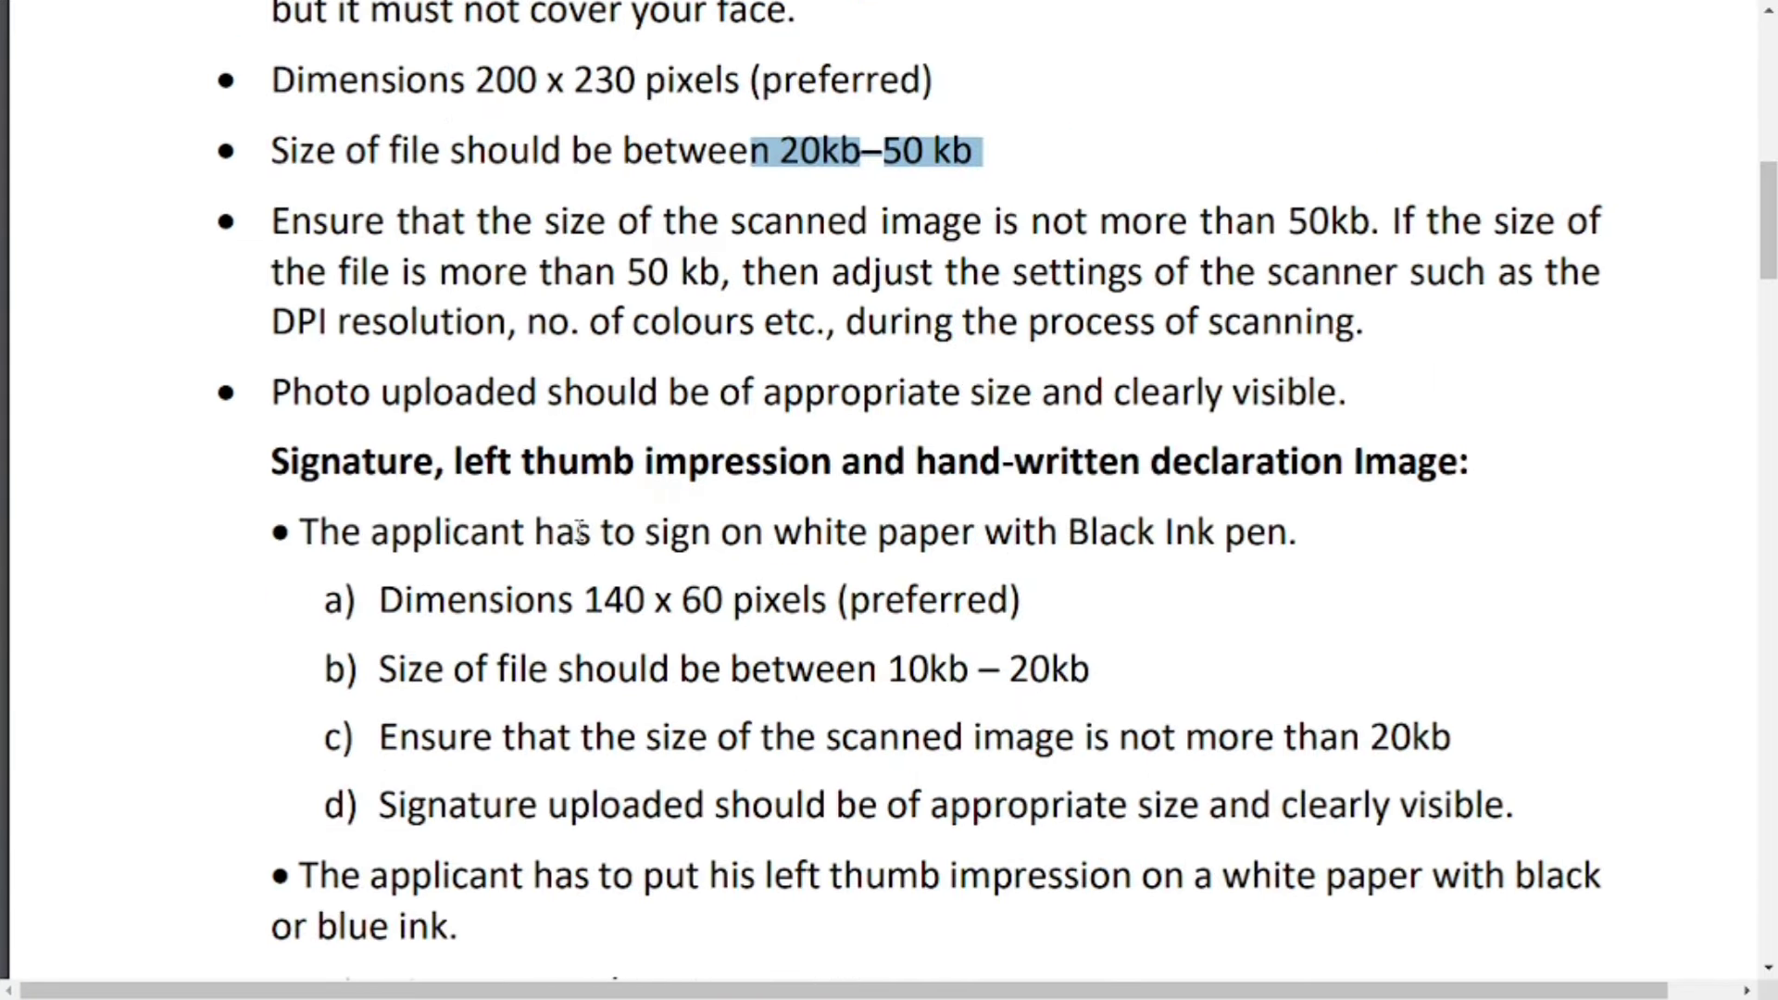
drag(885, 672, 1166, 679)
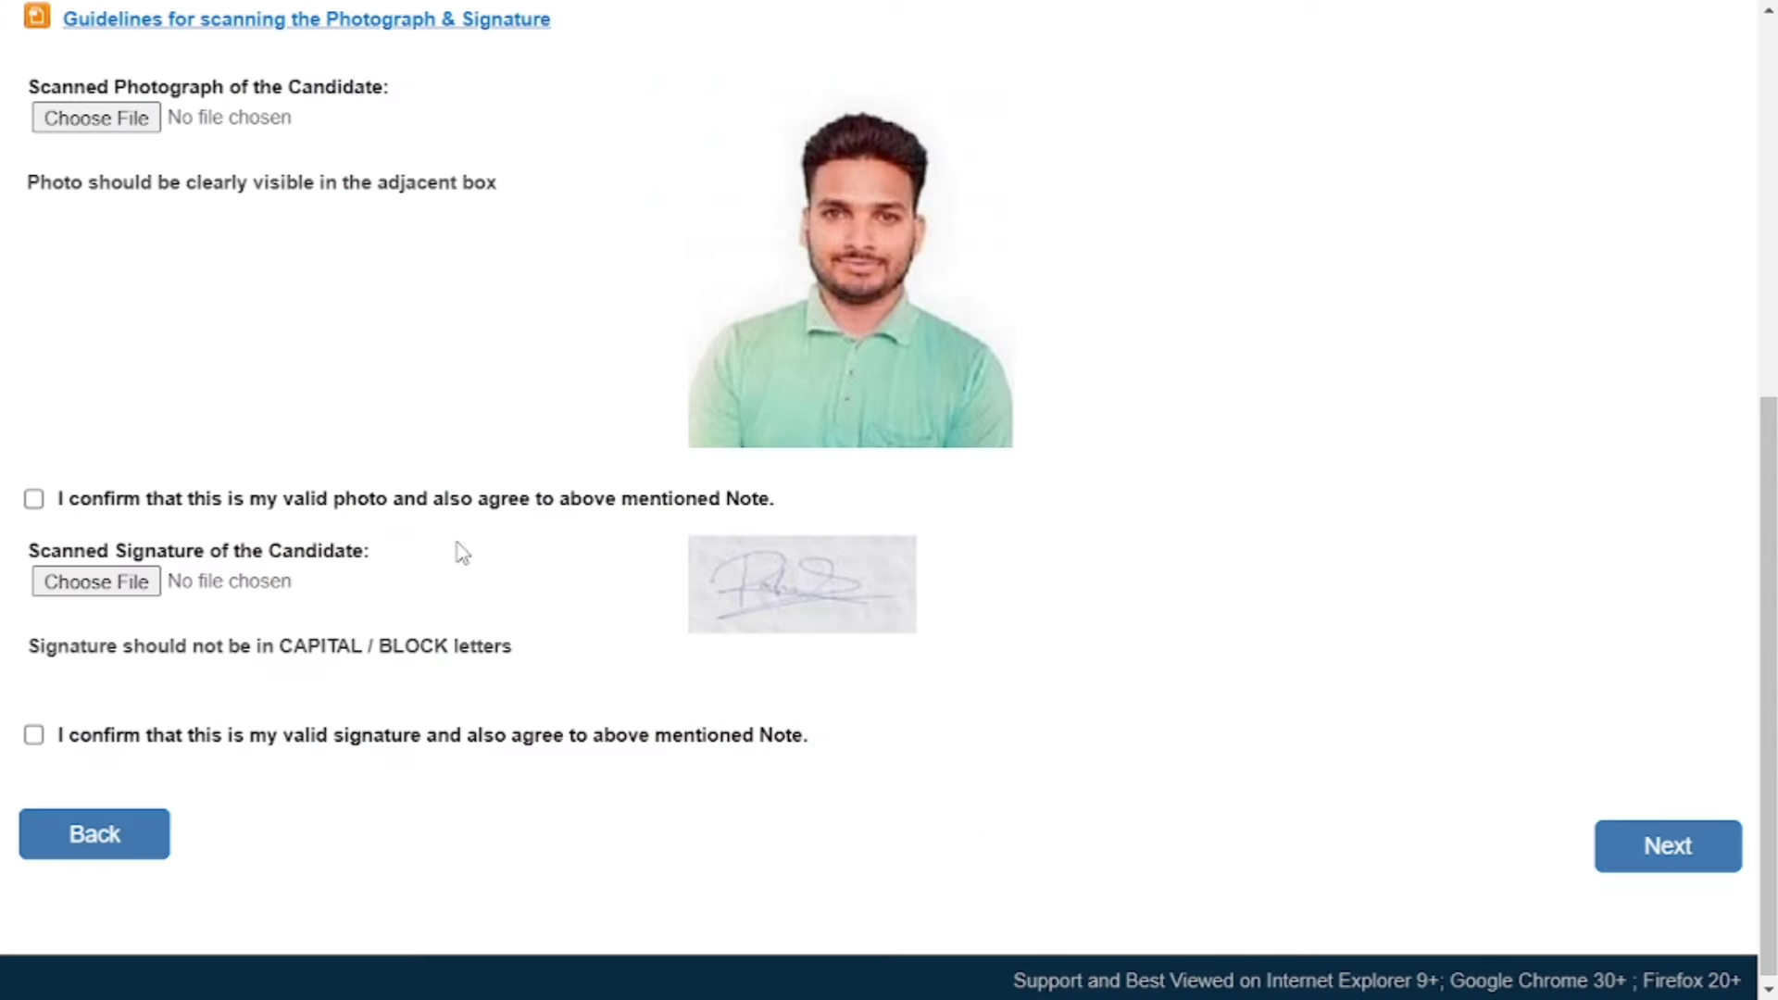
Confirm both the photo and the signature as valid and continue to Basic Details.
click(34, 500)
click(35, 738)
scroll(647, 702, down, 1)
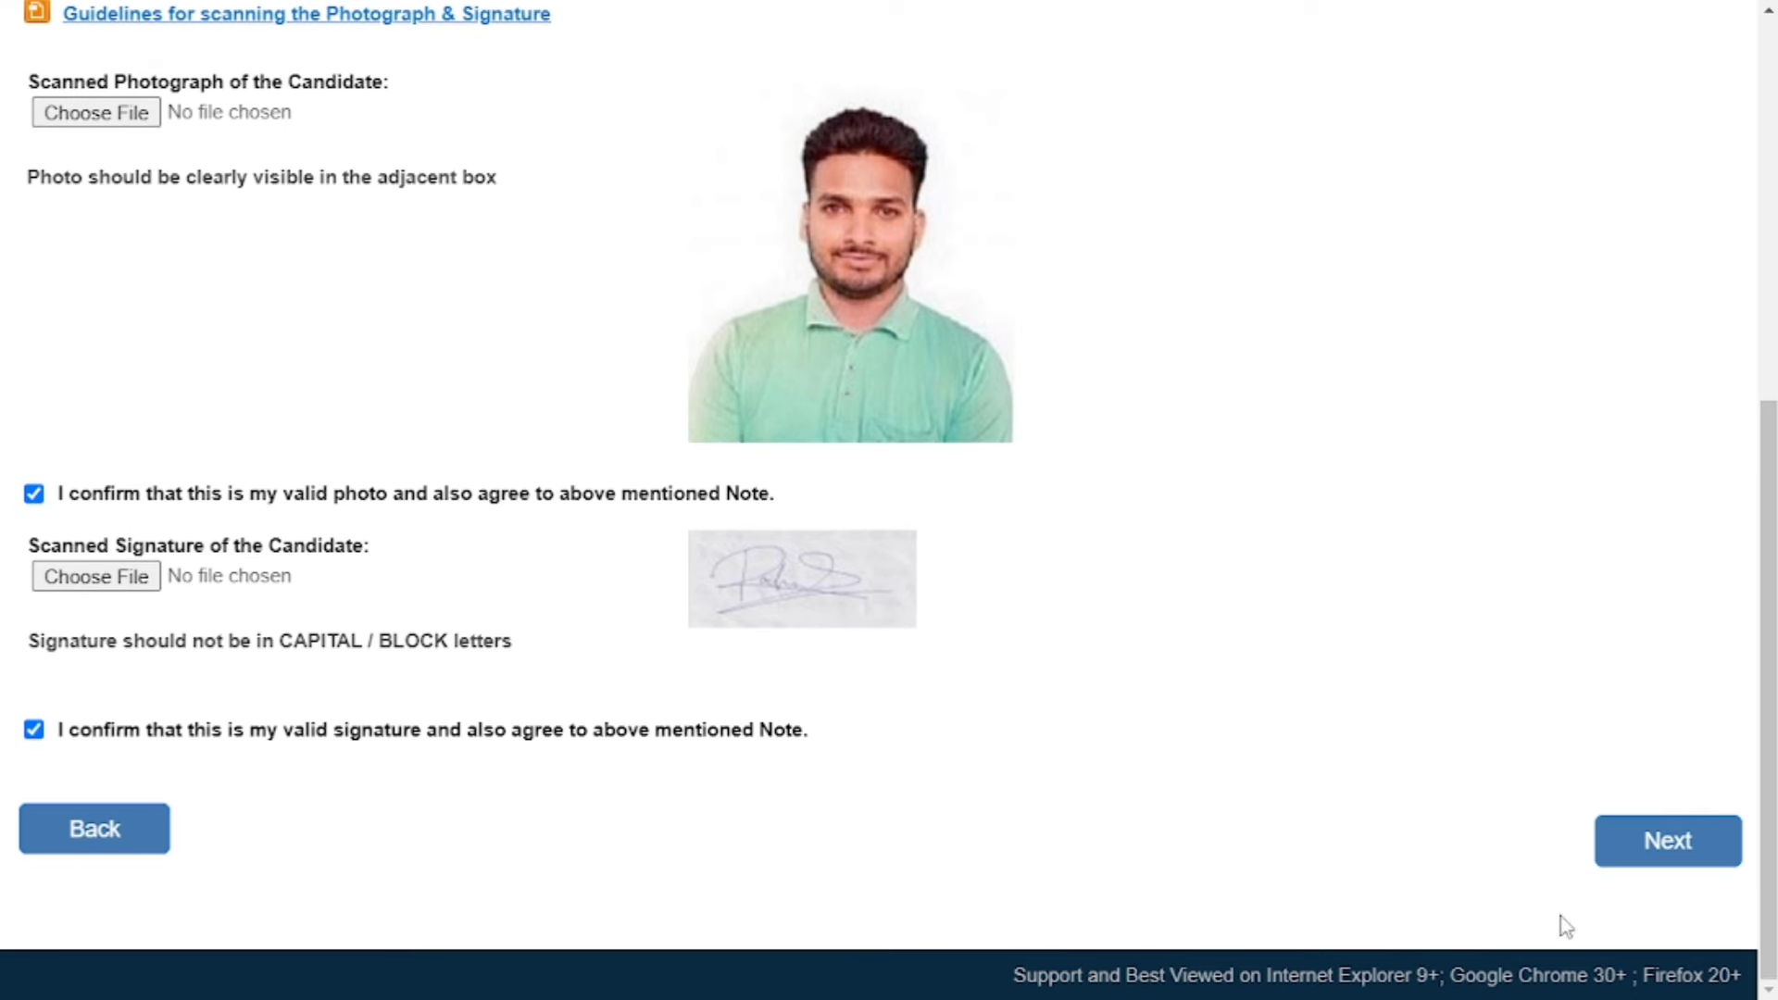
click(1684, 851)
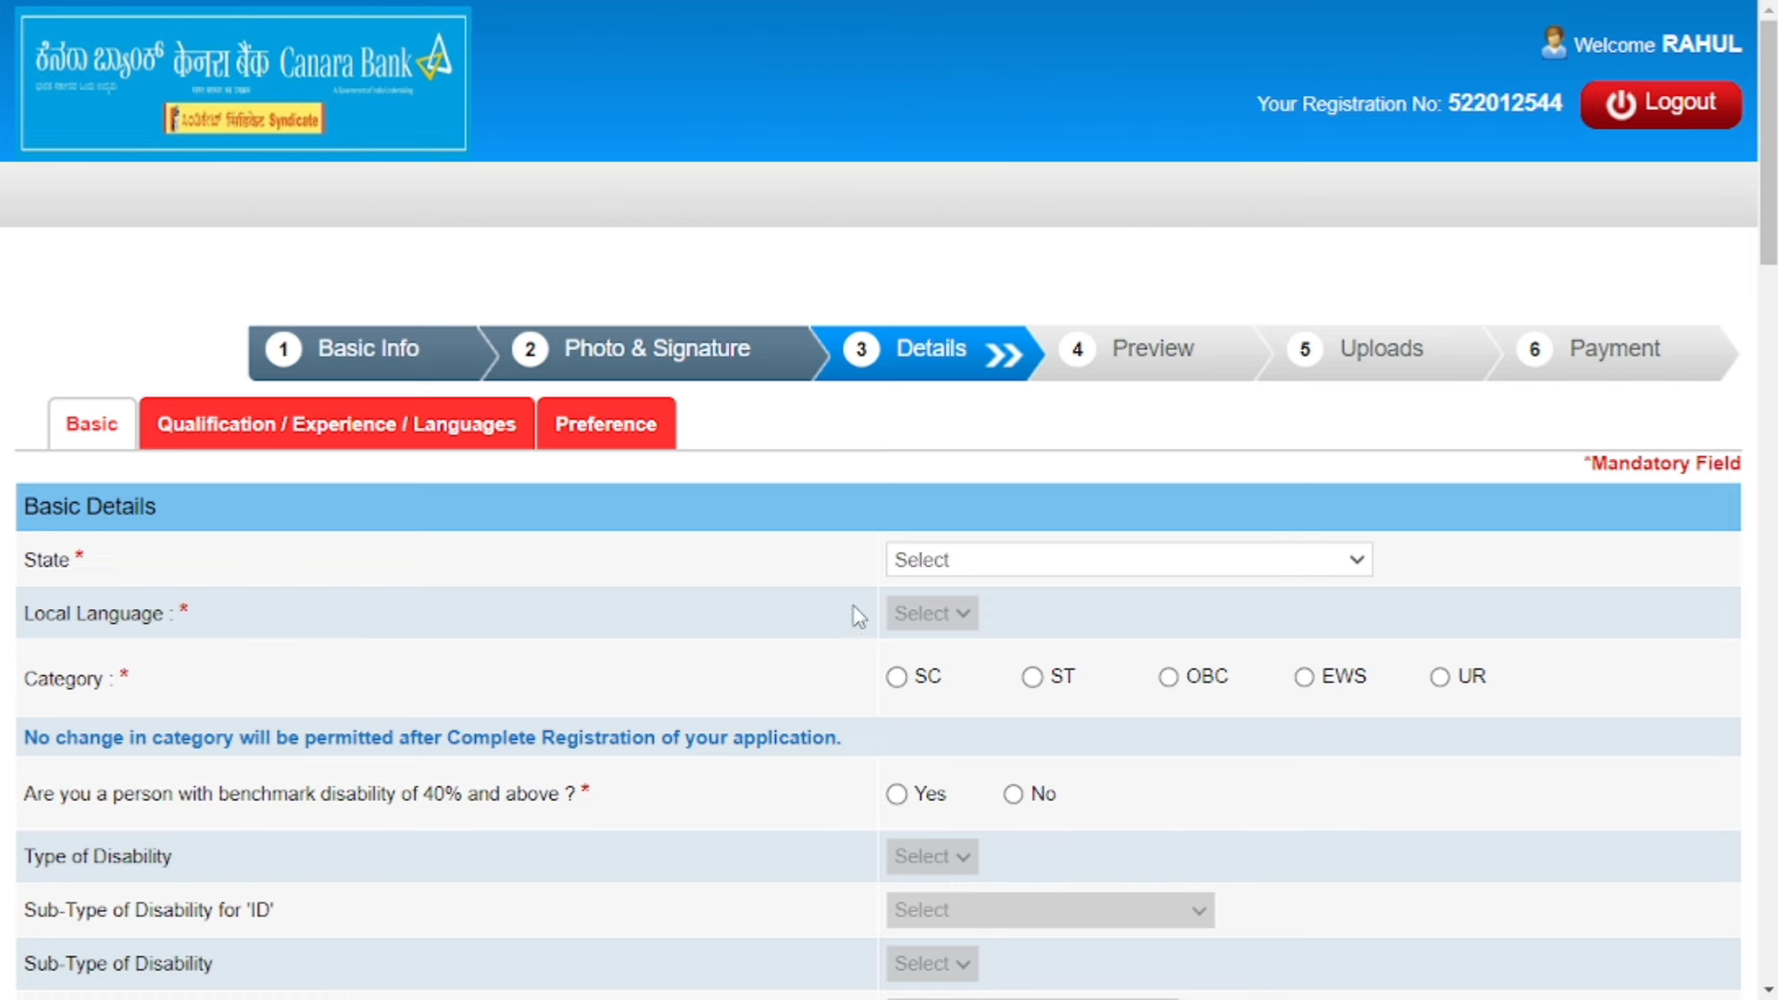
Set state to UTTAR PRADESH, local language to Hindi, and category to OBC, dismissing the warning.
click(976, 560)
scroll(964, 274, down, 5)
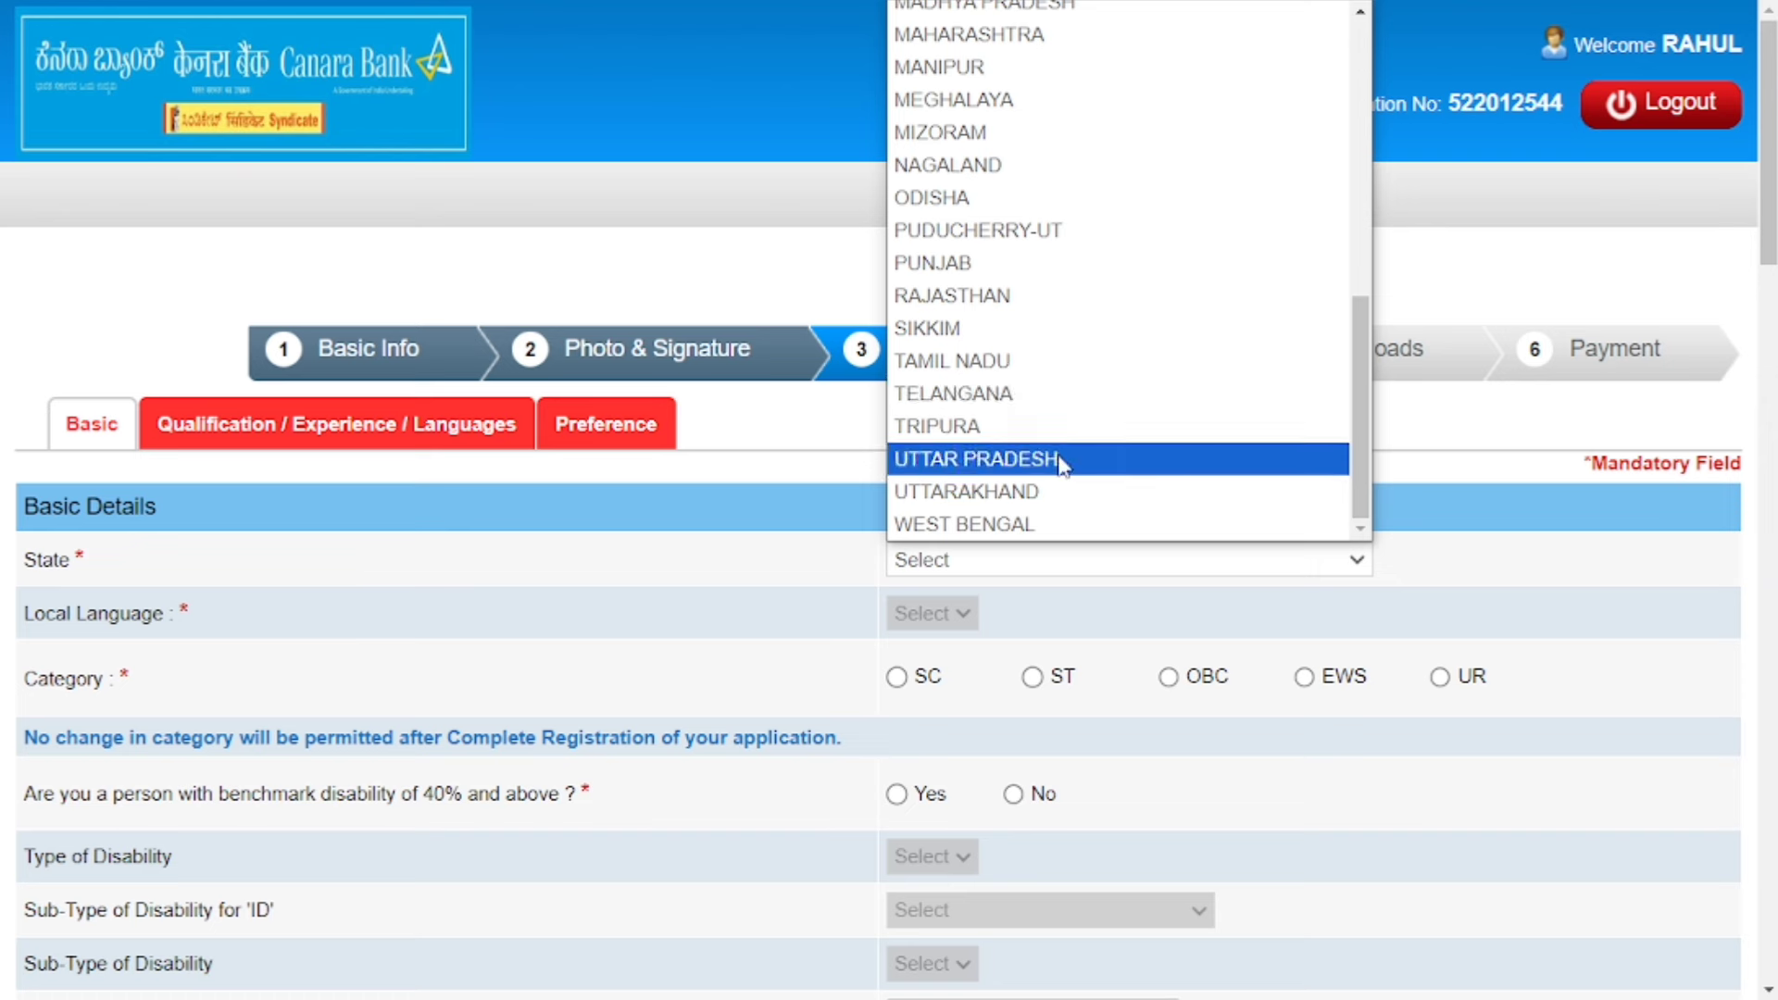
click(1061, 460)
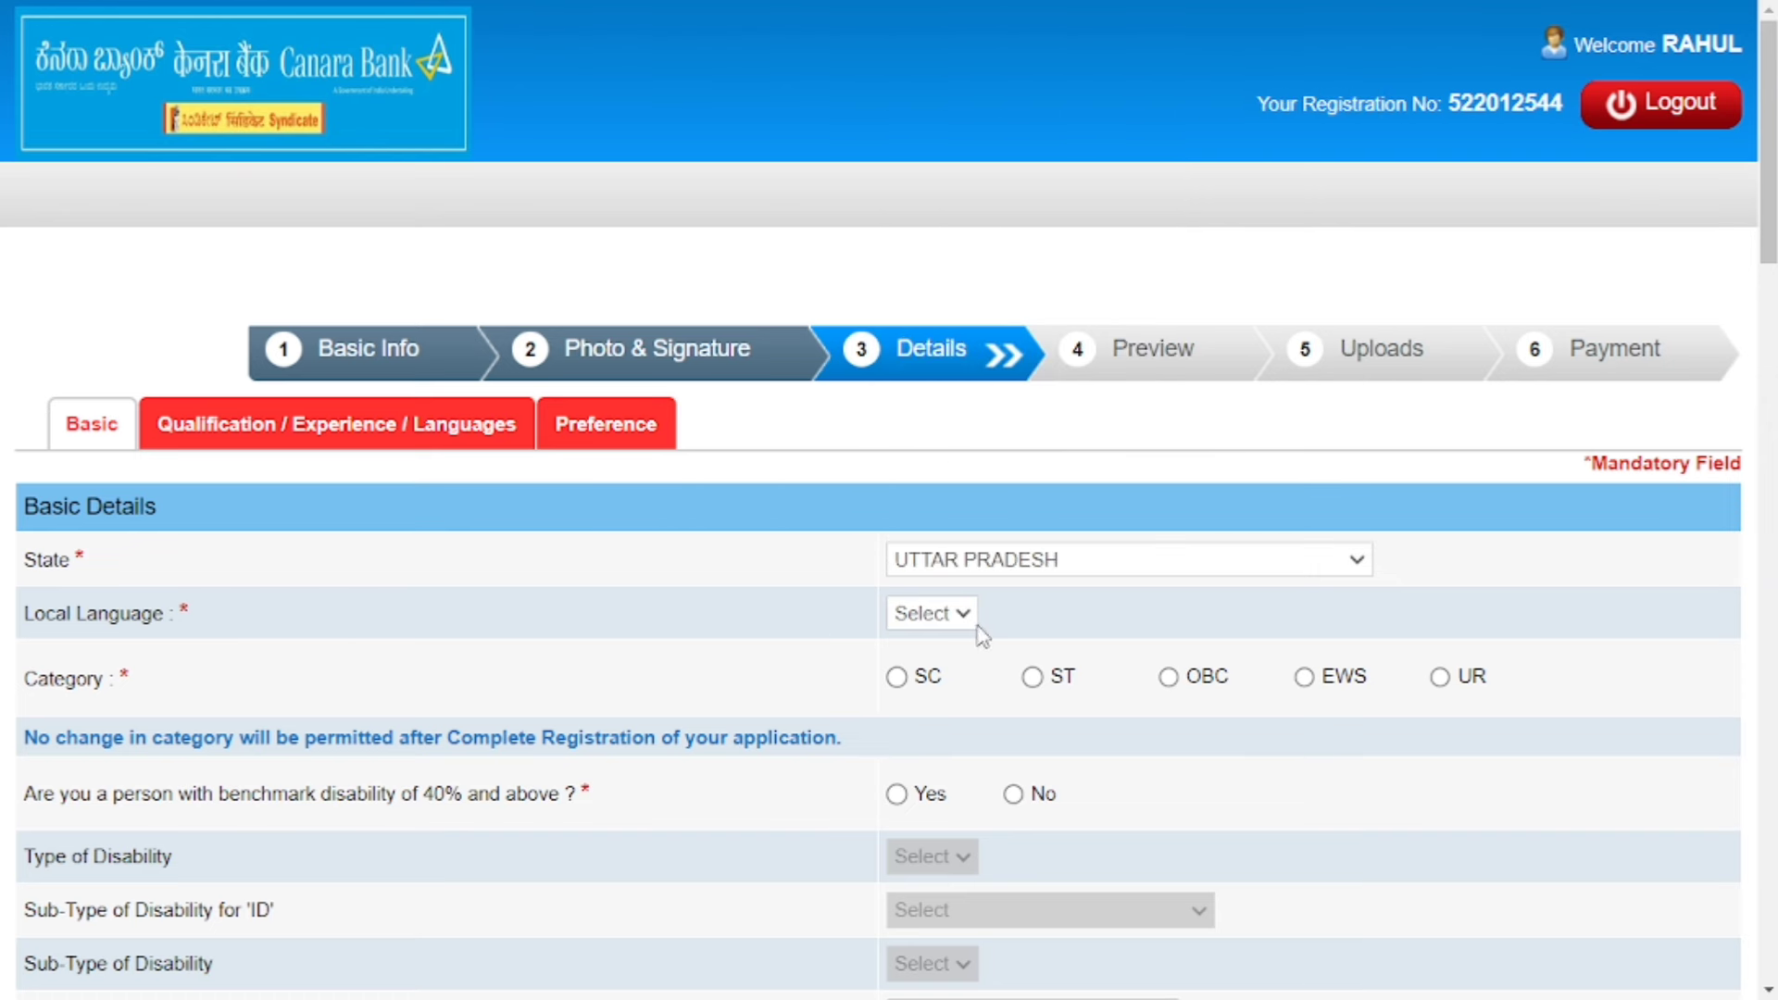
click(942, 621)
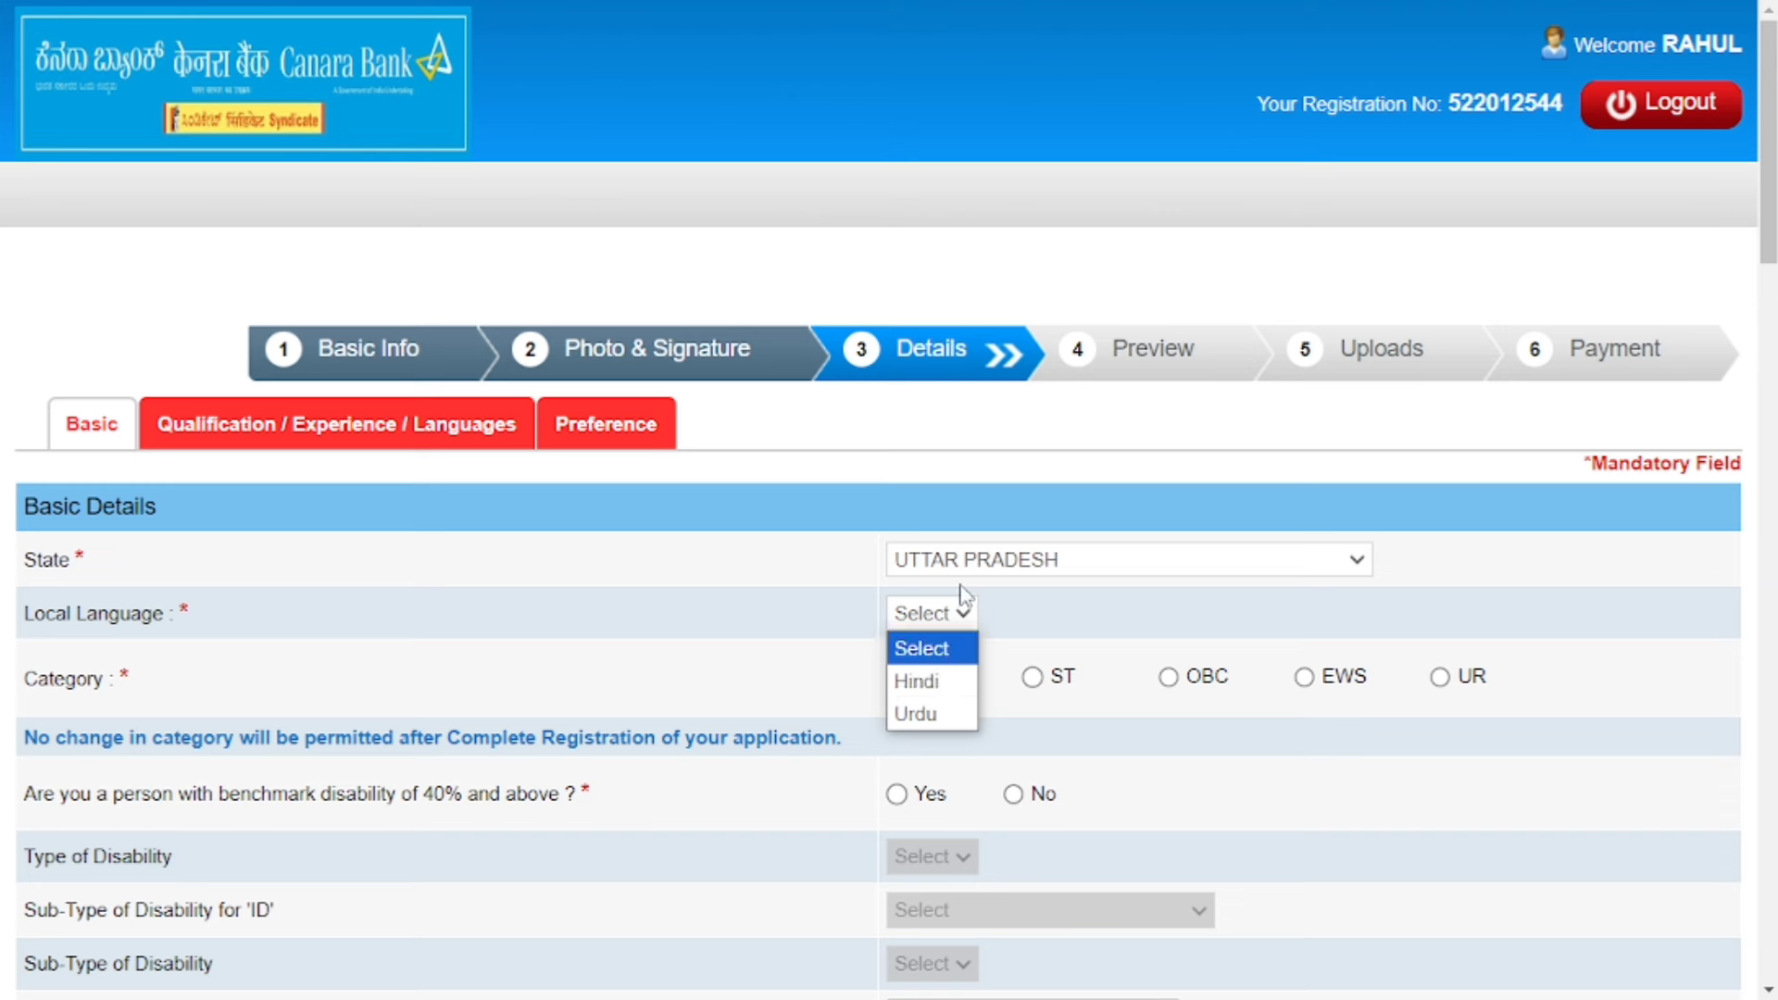
click(944, 683)
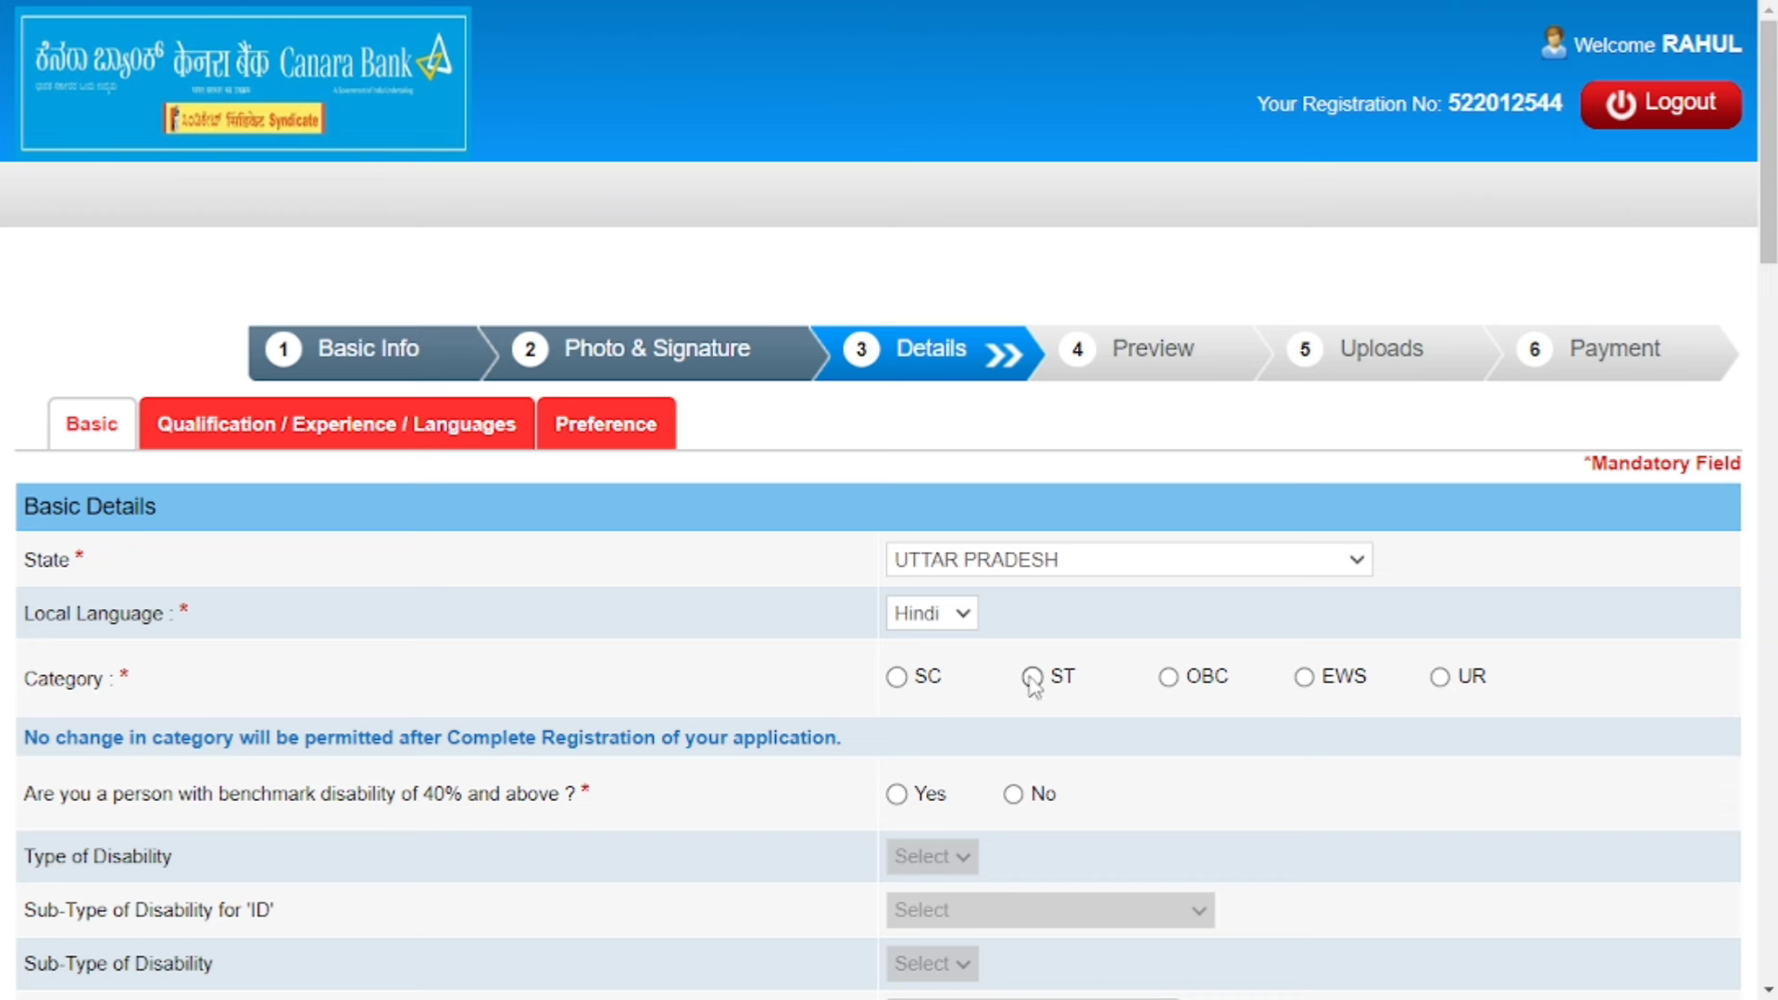
click(1167, 678)
click(1112, 263)
Review the disability type and sub-type lists, then answer No to benchmark disability.
scroll(1118, 318, down, 2)
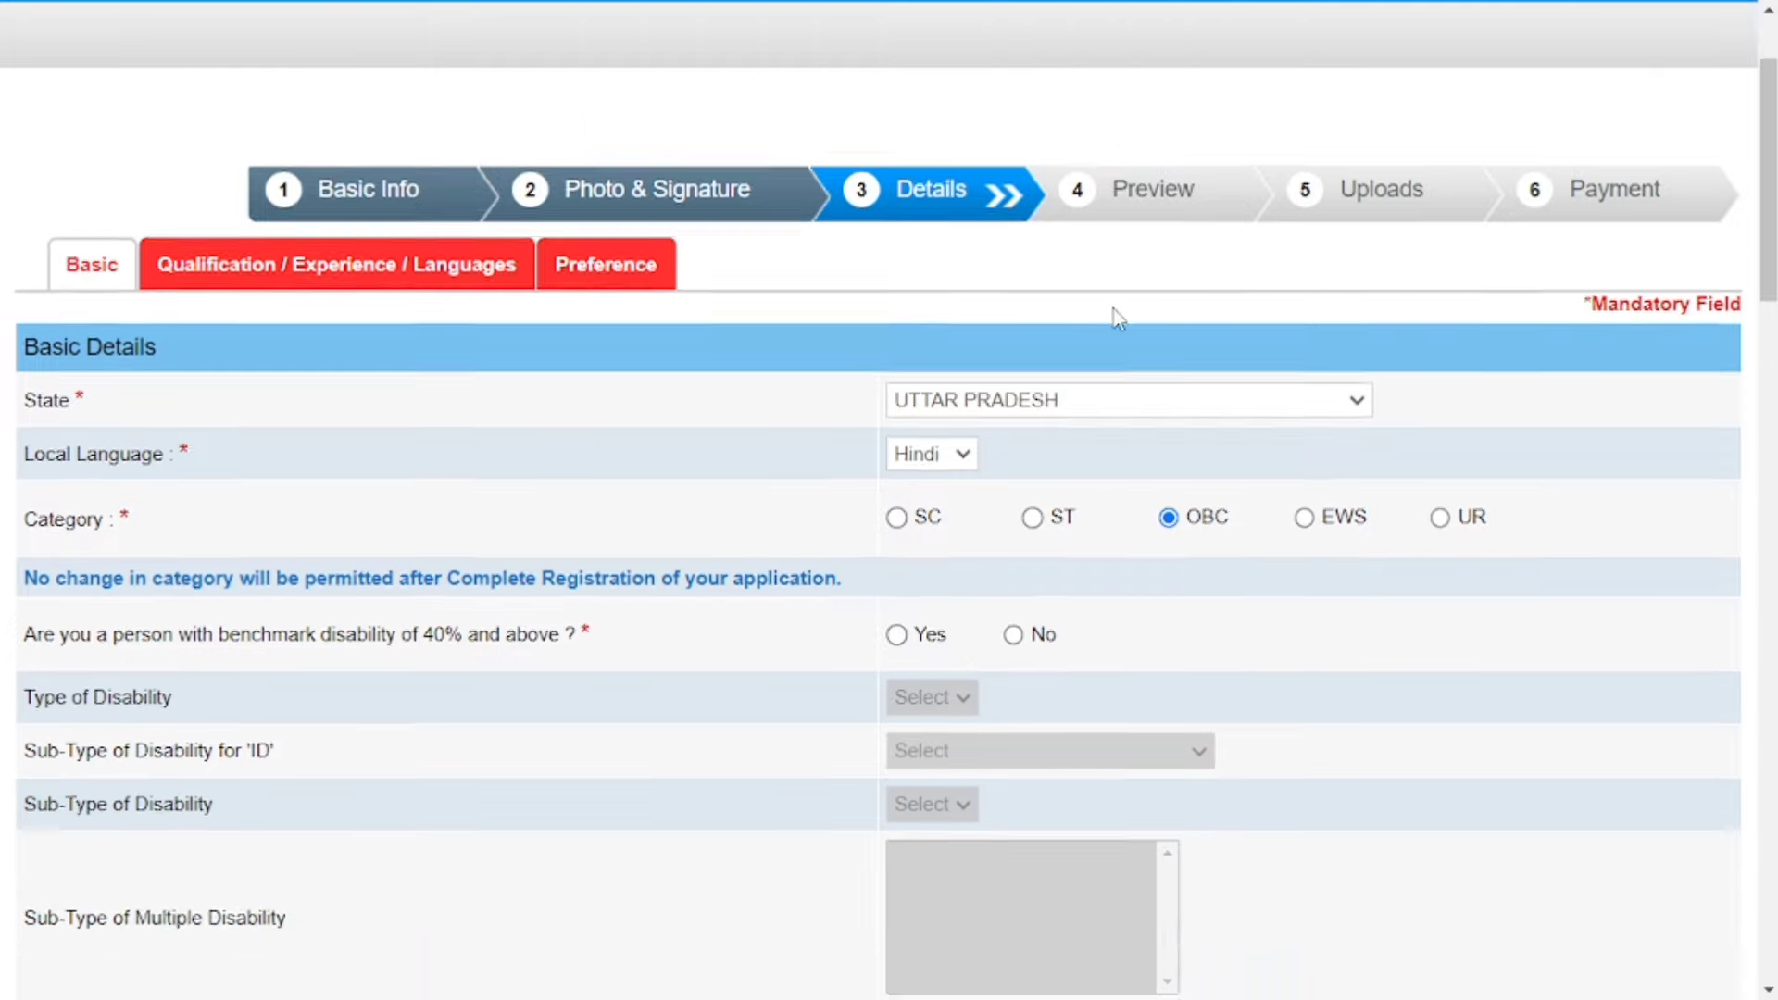
scroll(1118, 318, down, 2)
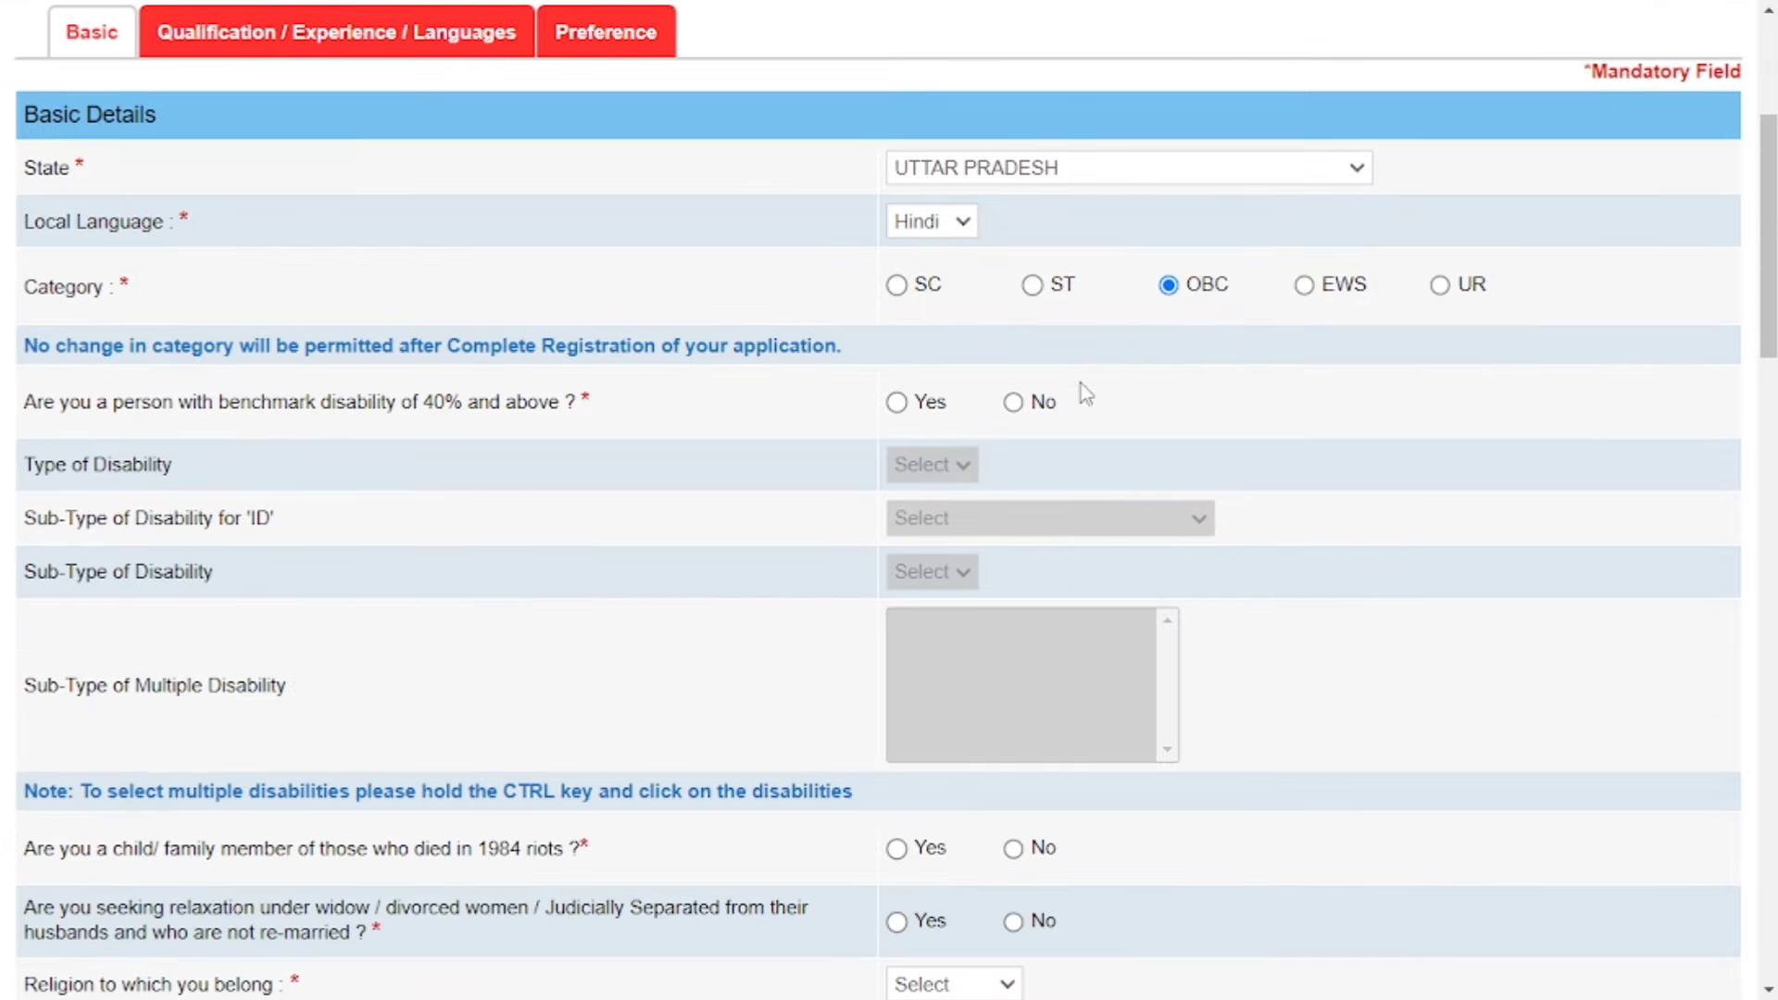
click(899, 406)
click(931, 465)
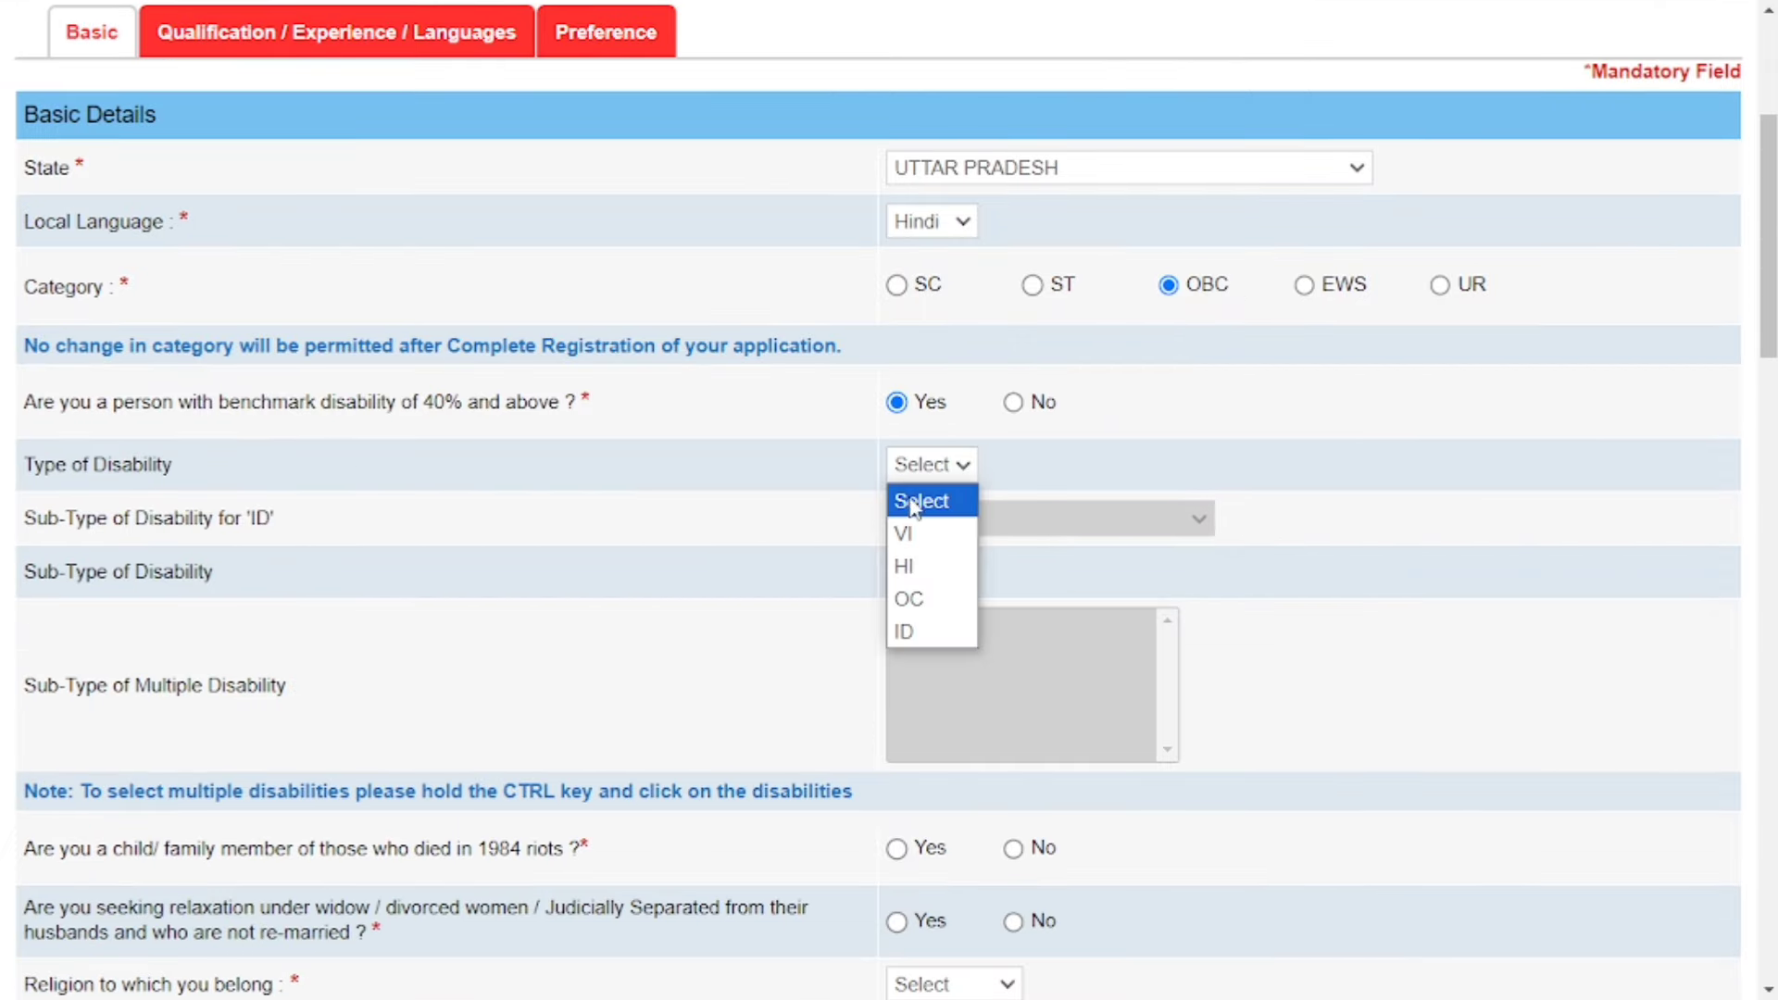
click(920, 600)
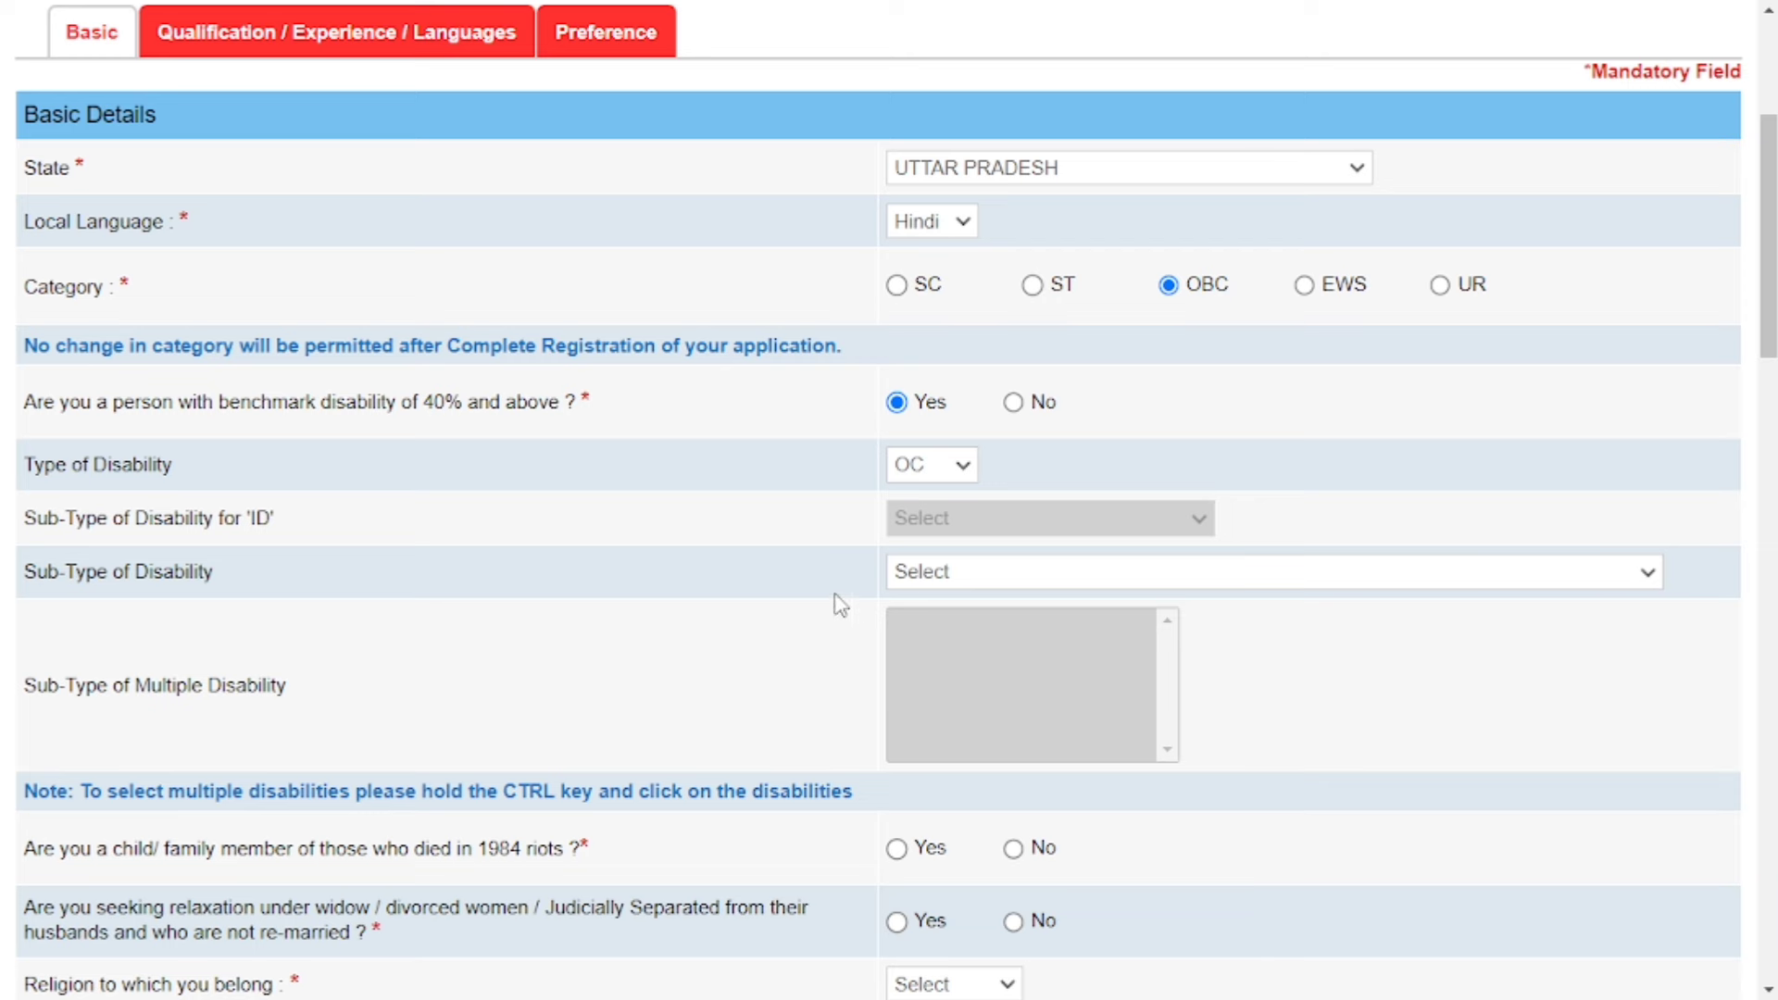
click(1046, 571)
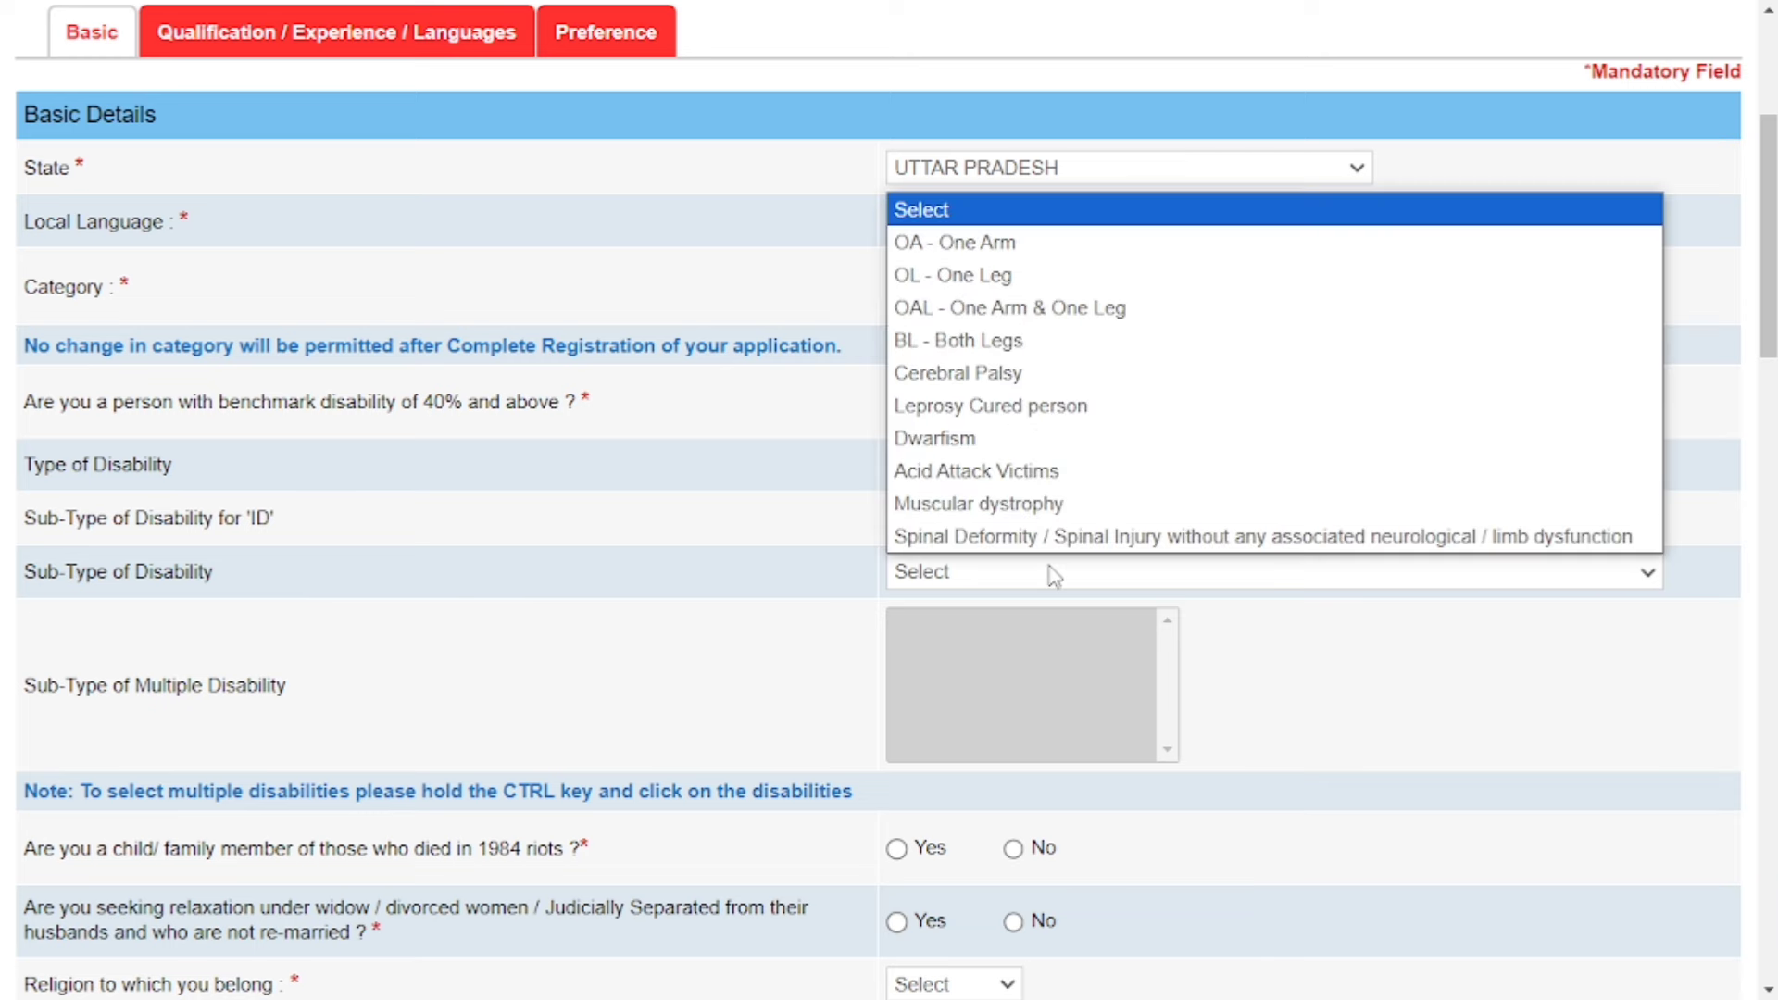
click(846, 606)
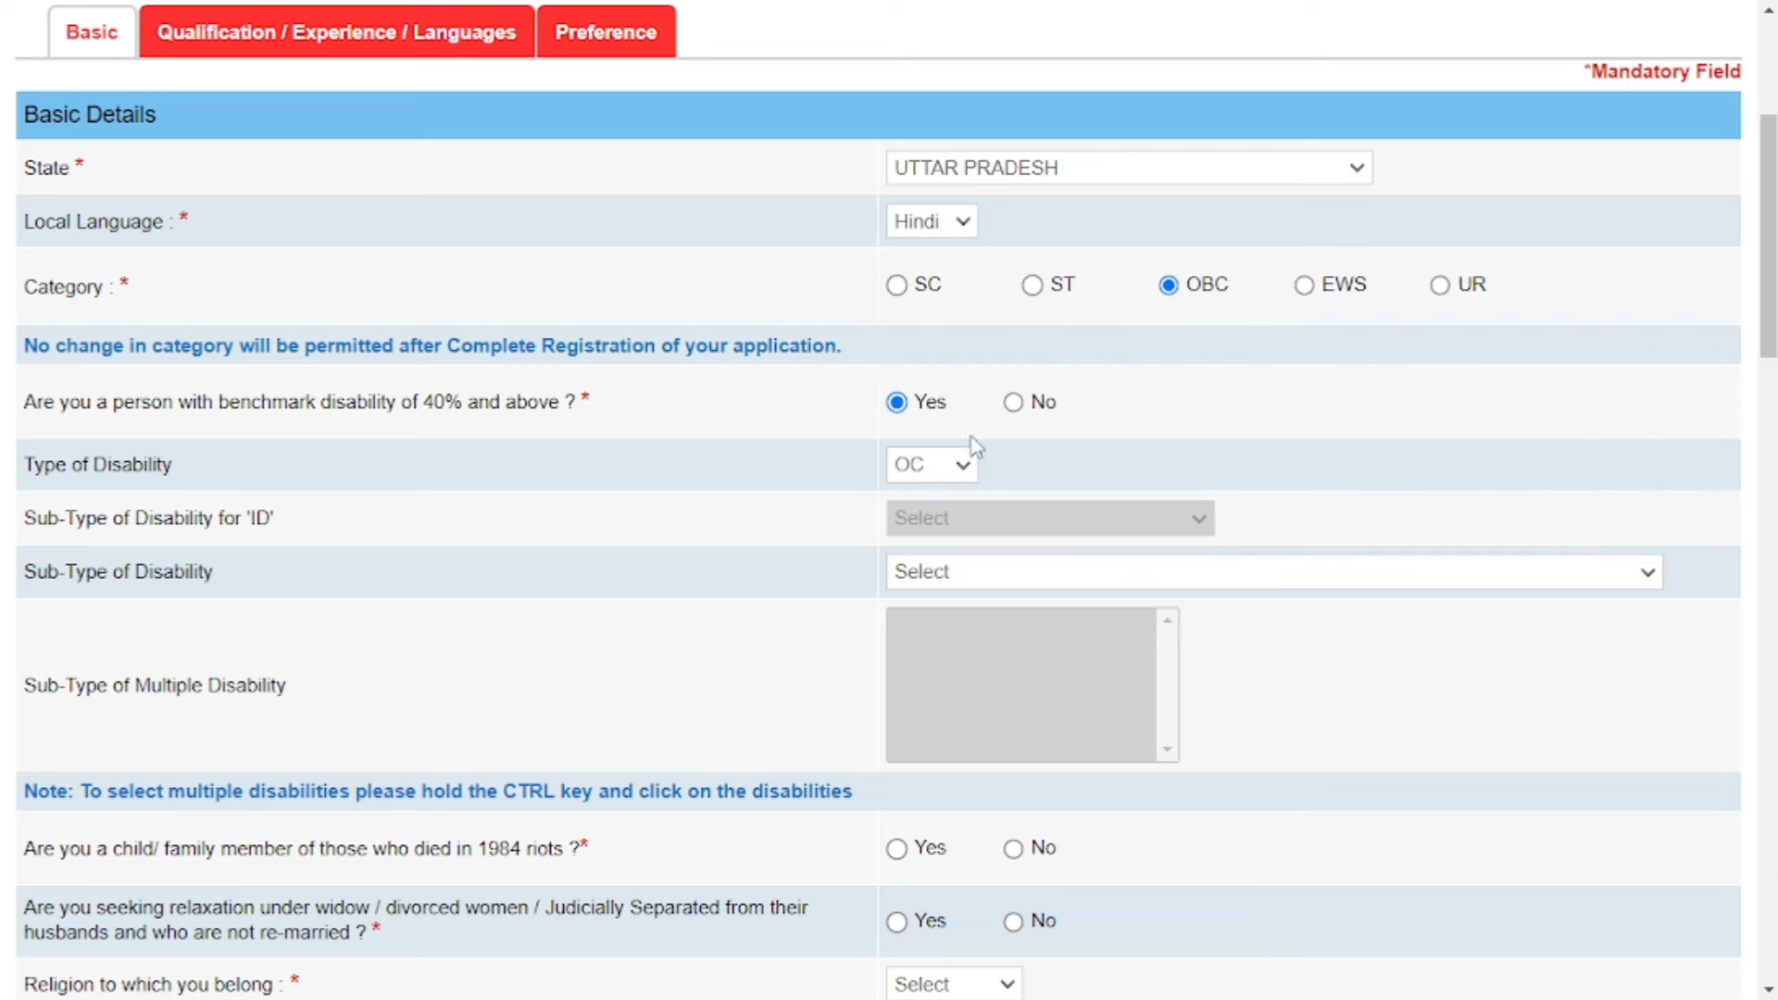
click(1015, 403)
scroll(1016, 445, down, 3)
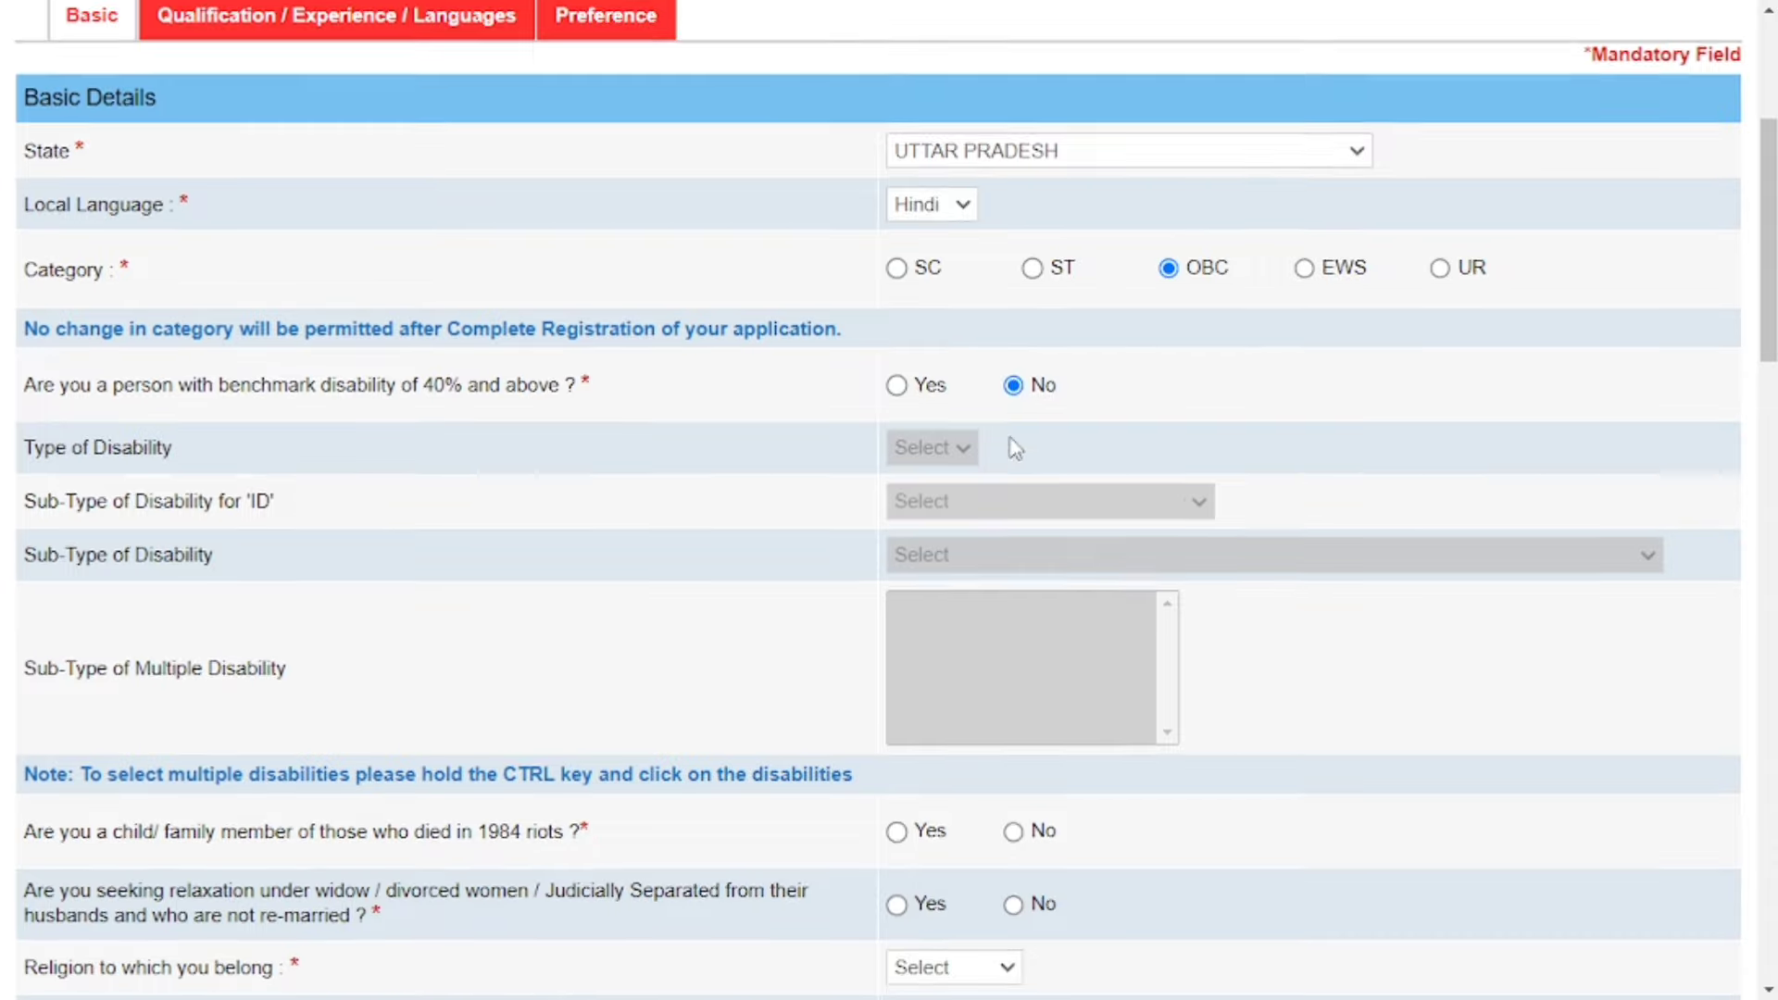
scroll(994, 553, down, 1)
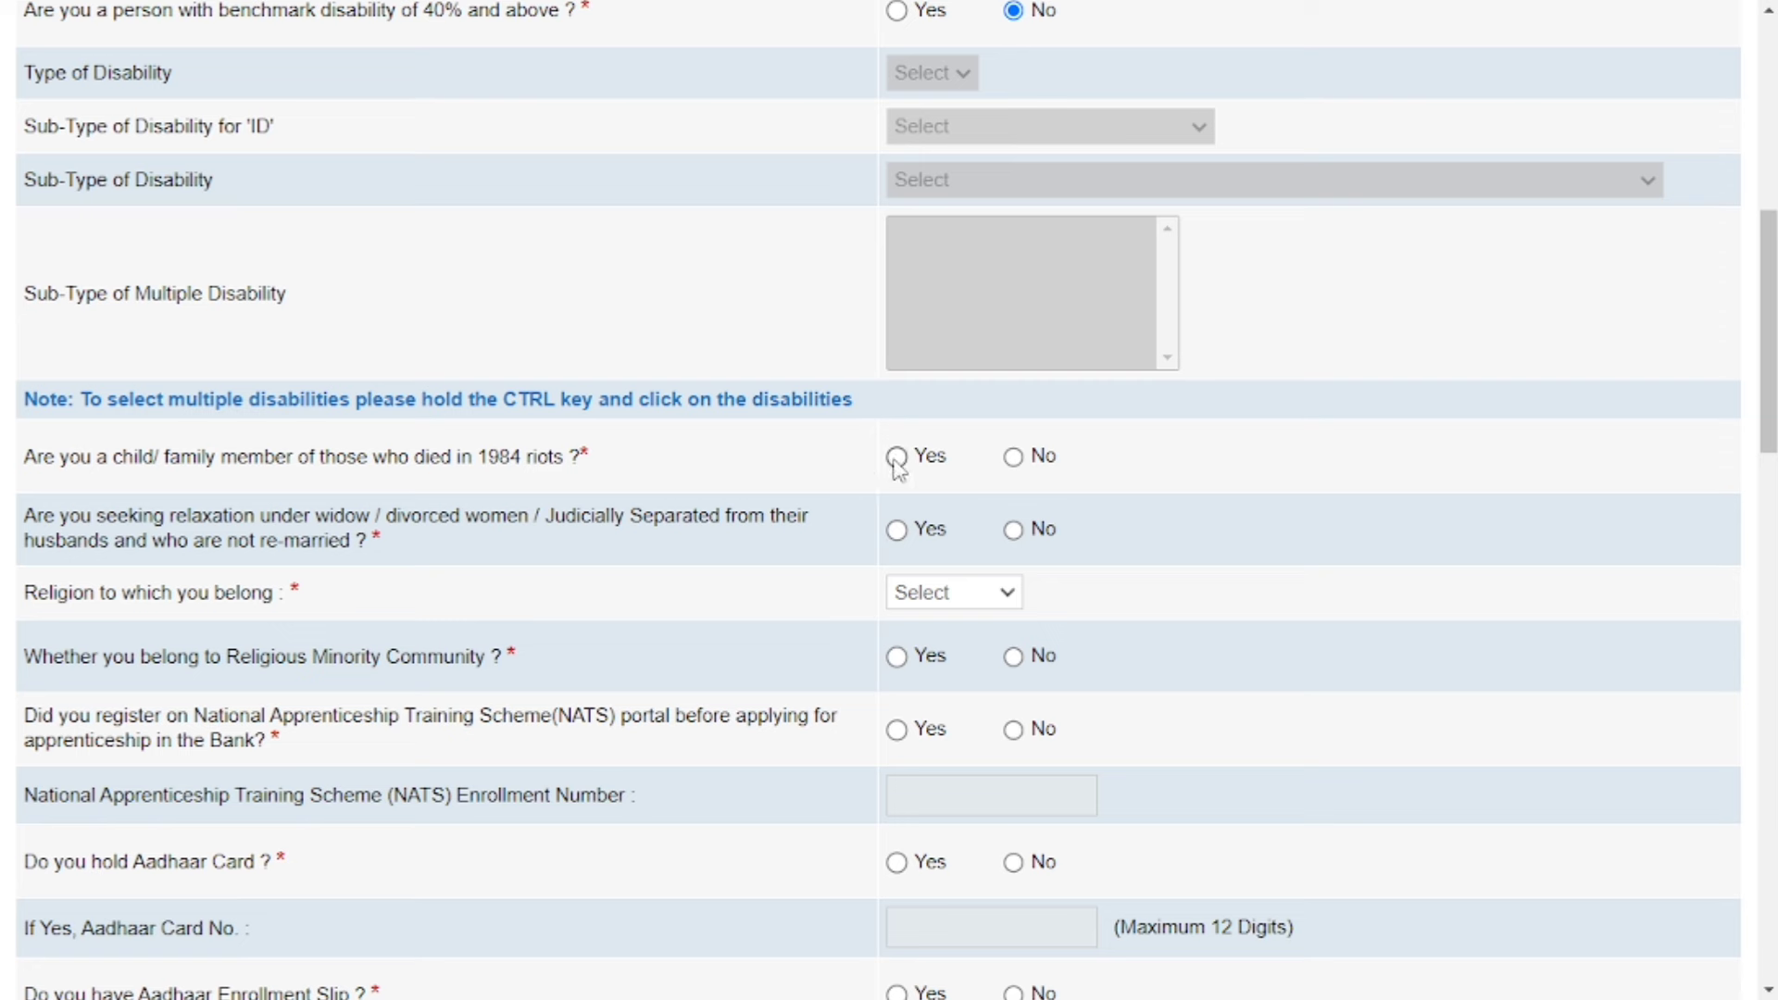
Answer No to the 1984 riots and widow/divorced relaxation questions and set religion to Hindu.
click(1015, 458)
click(1016, 531)
click(903, 594)
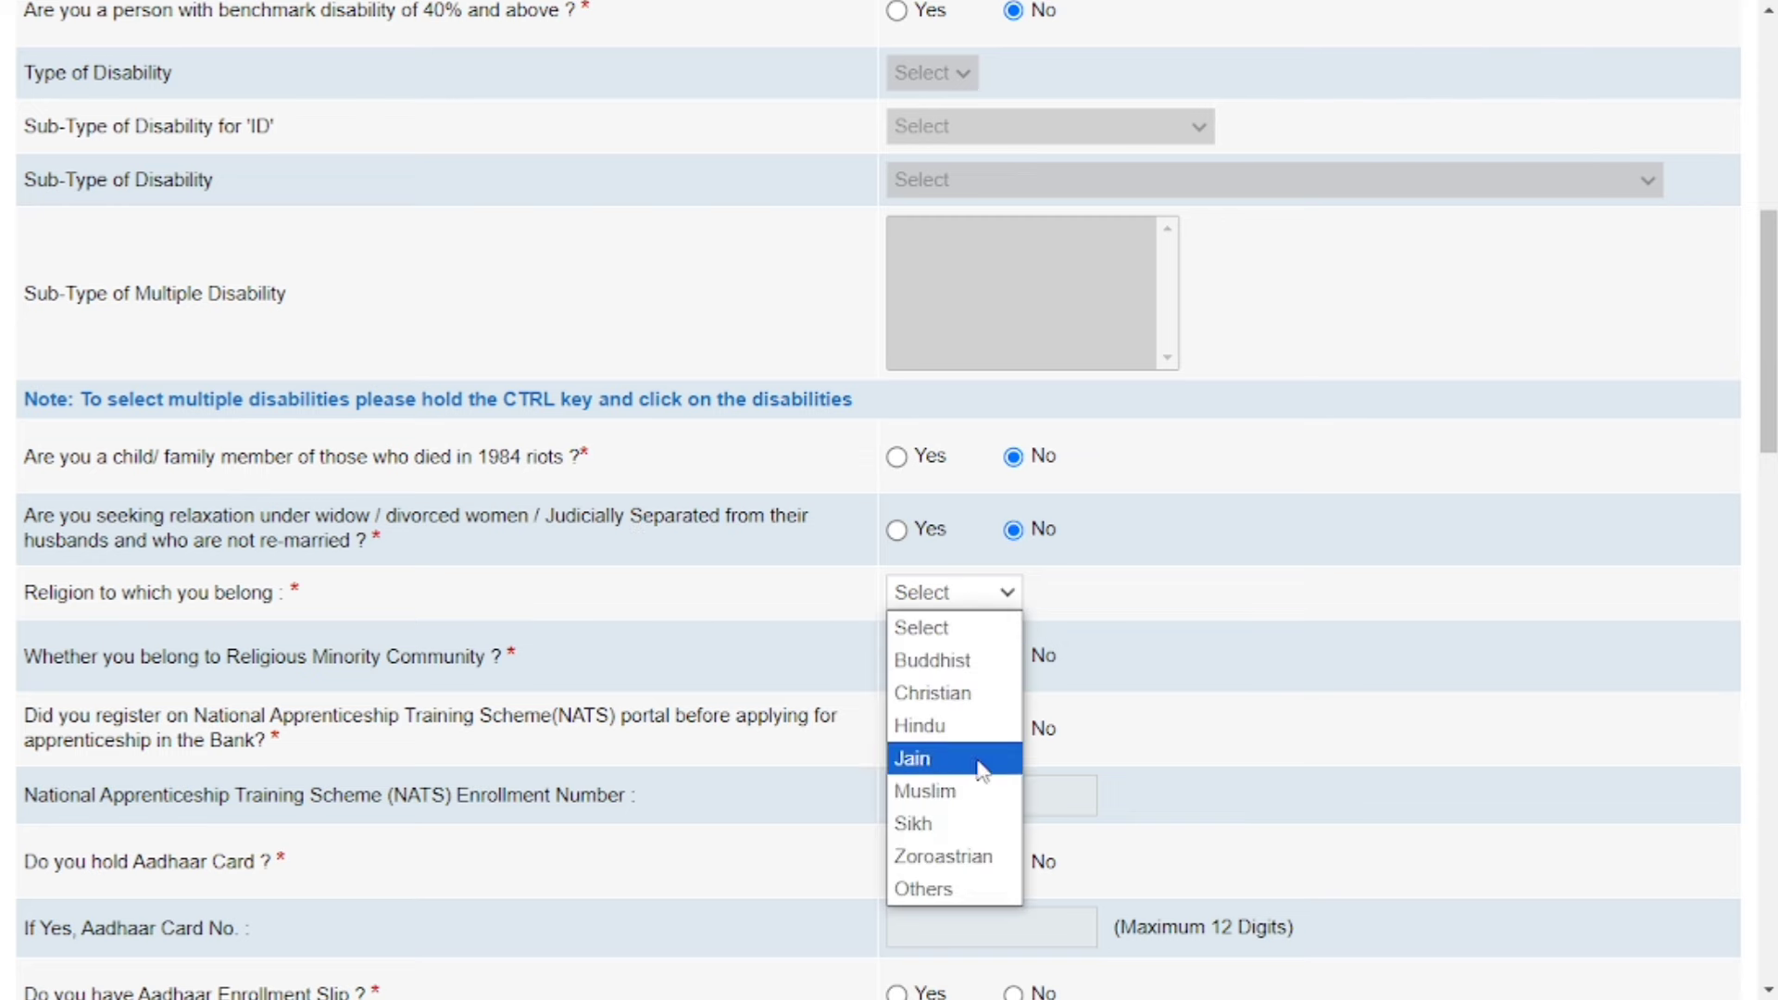
click(967, 728)
scroll(972, 737, down, 1)
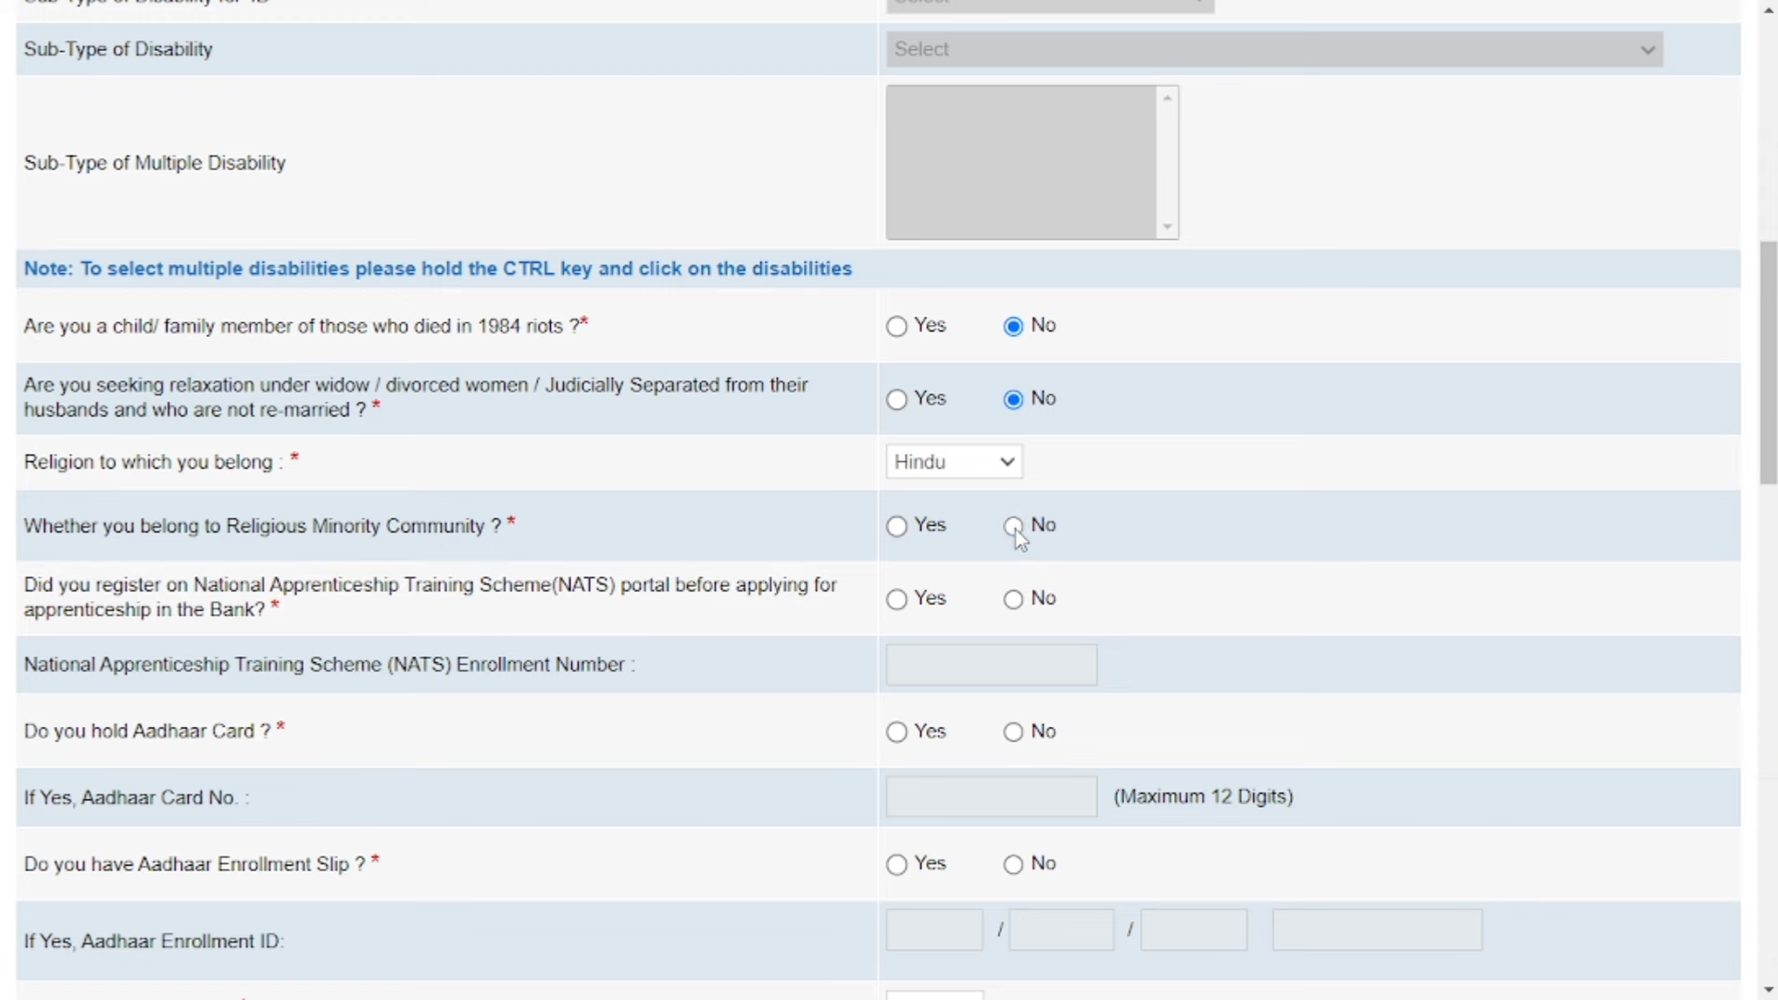
scroll(1019, 537, down, 2)
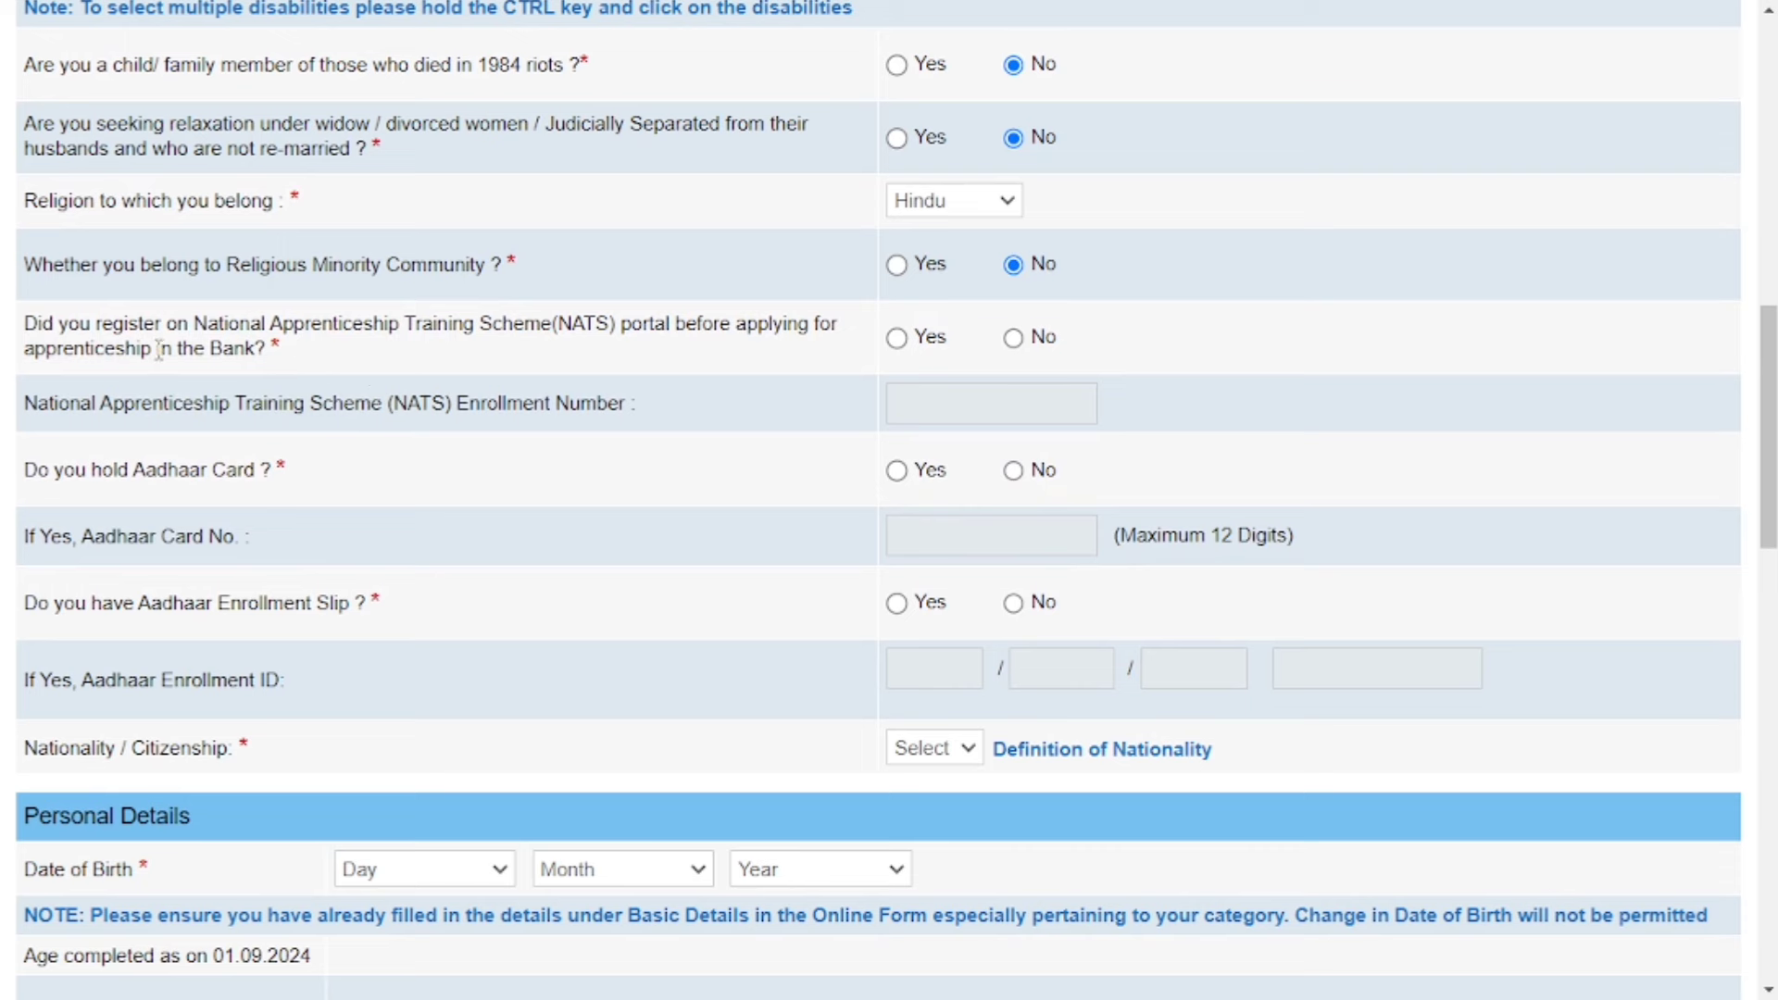
Answer Yes to prior NATS registration and, after toggling the enrollment-slip options, Yes to holding an Aadhaar card.
click(897, 339)
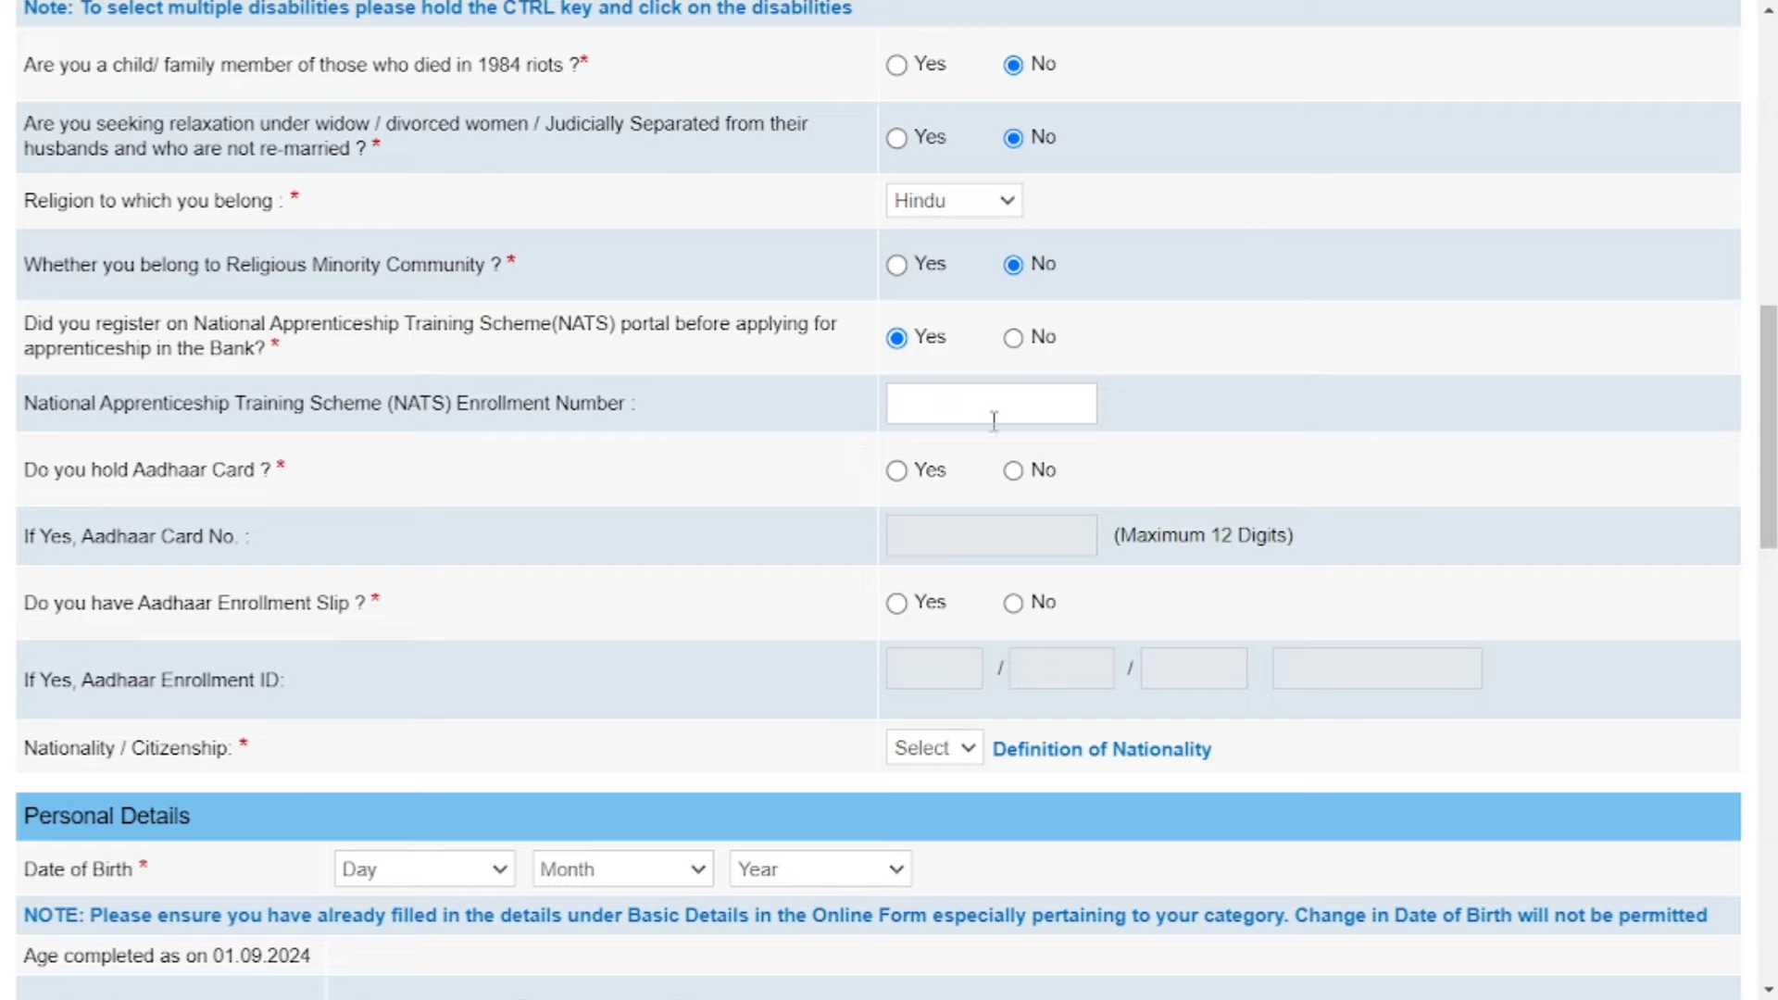
scroll(988, 403, down, 1)
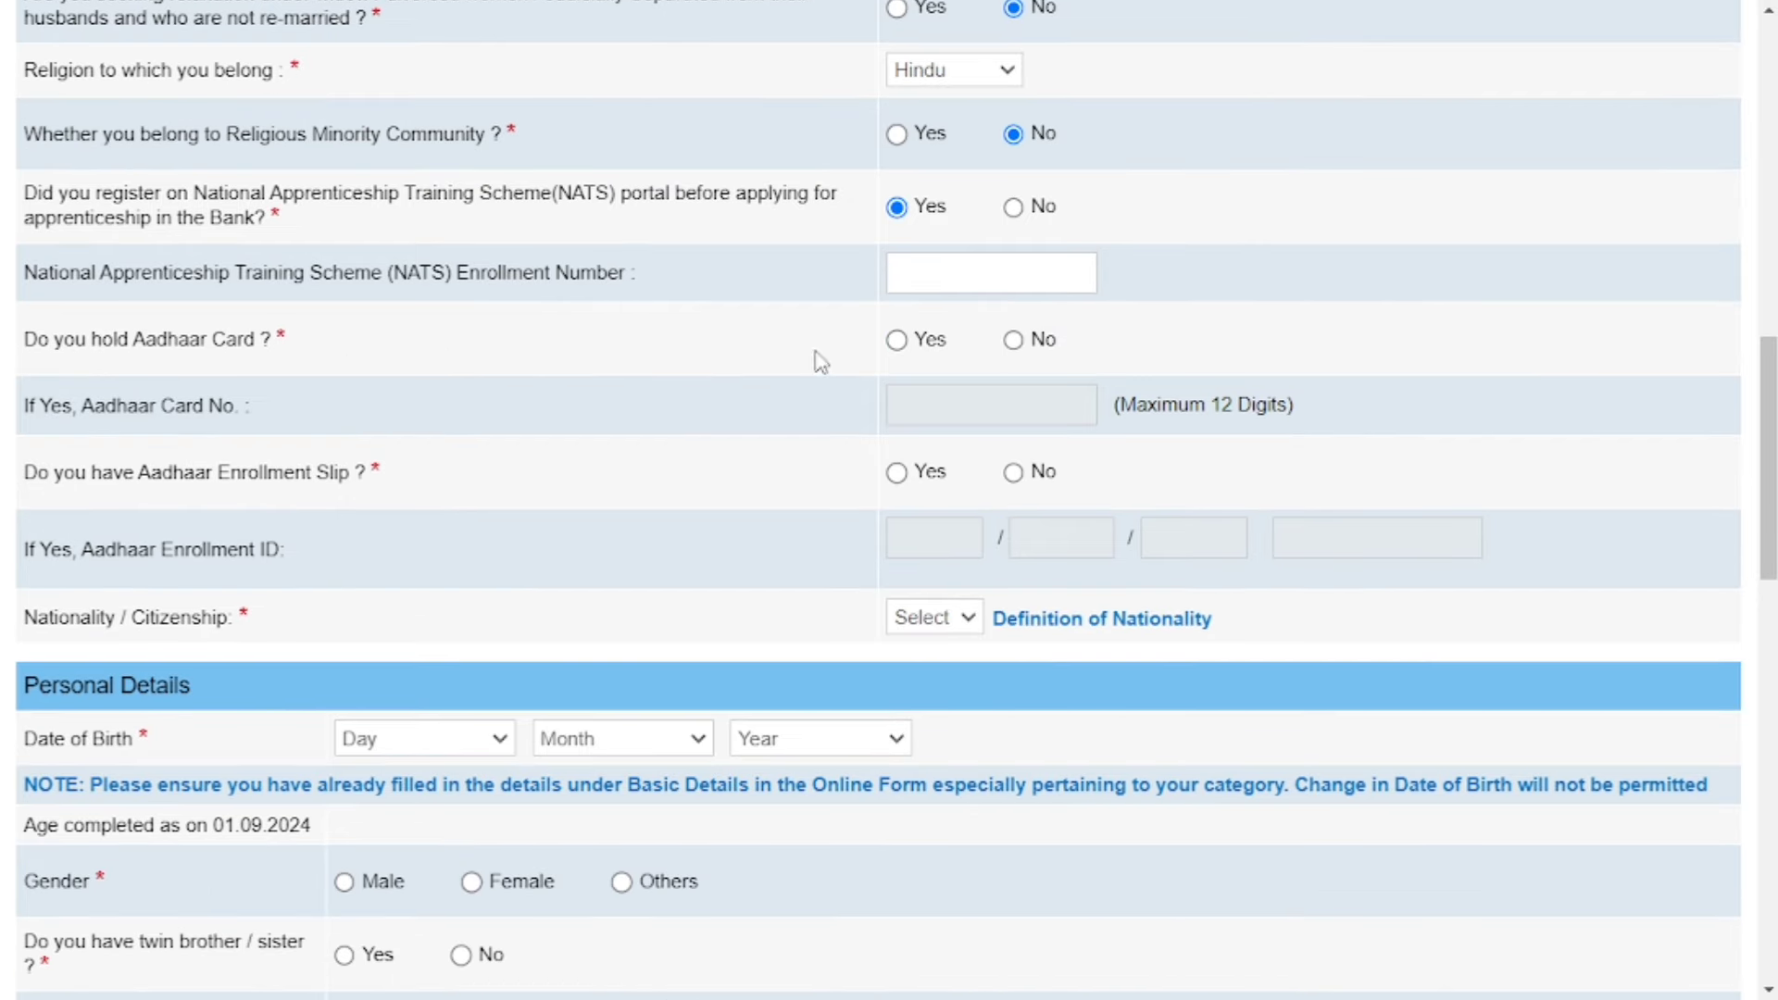
click(897, 340)
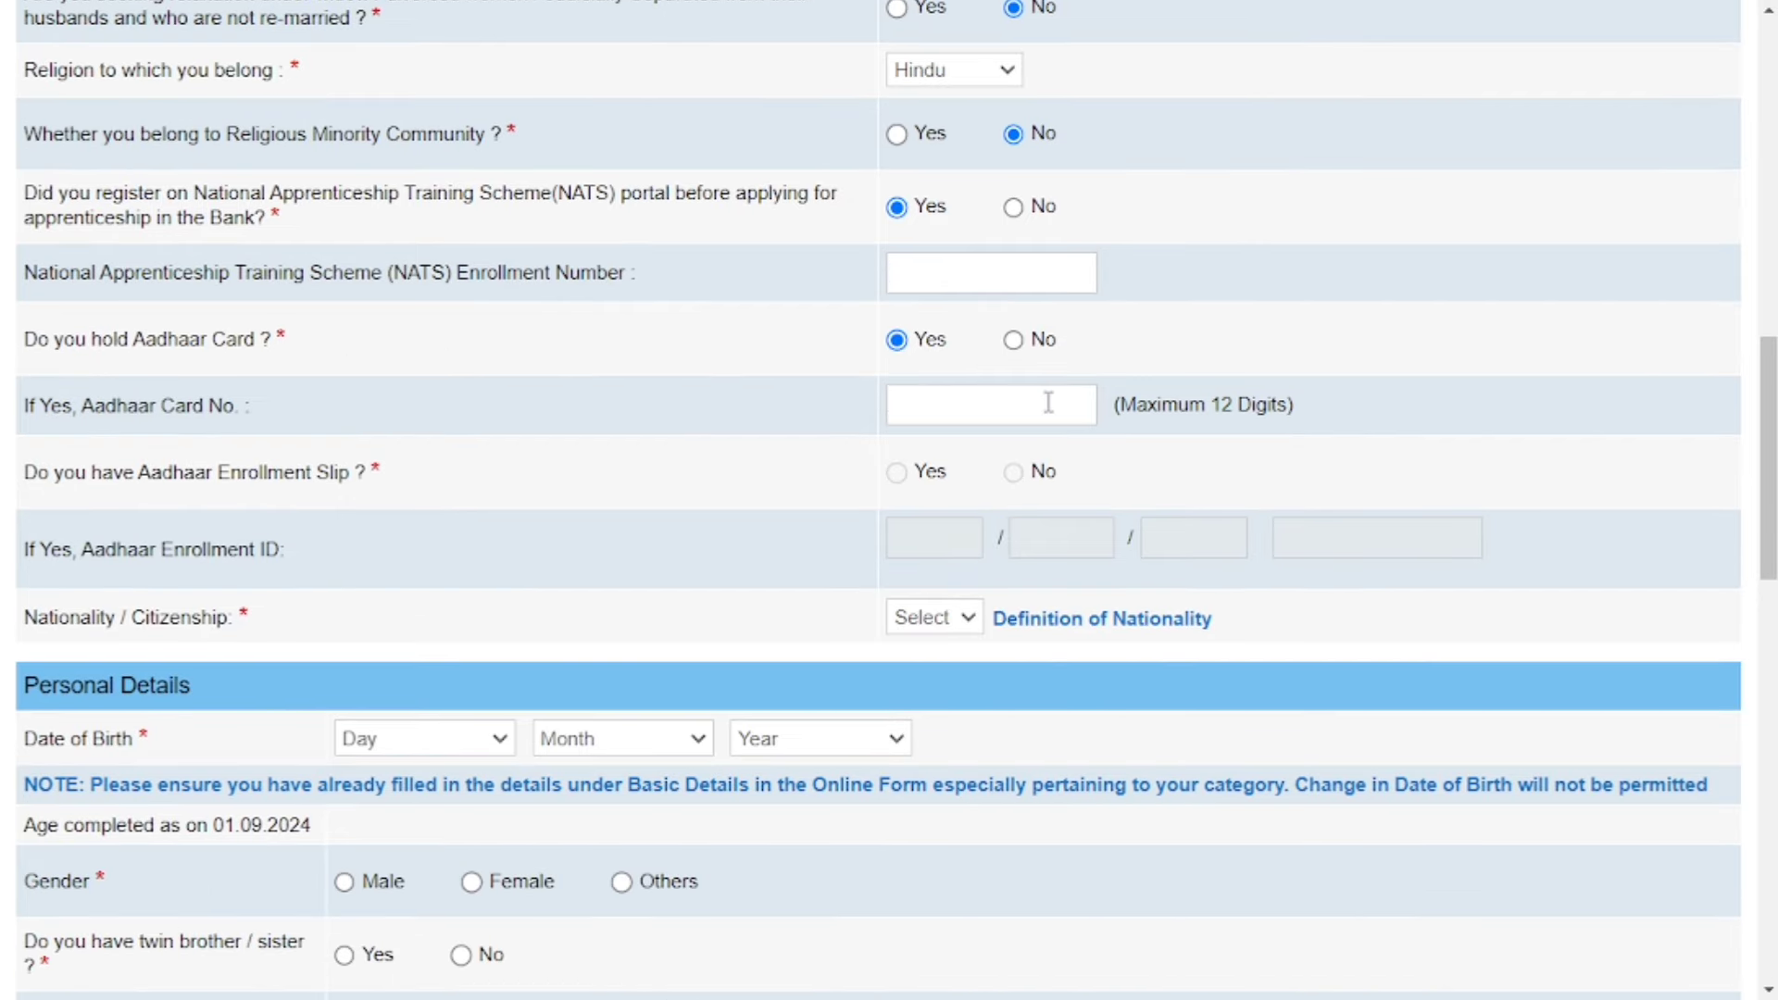
click(1019, 343)
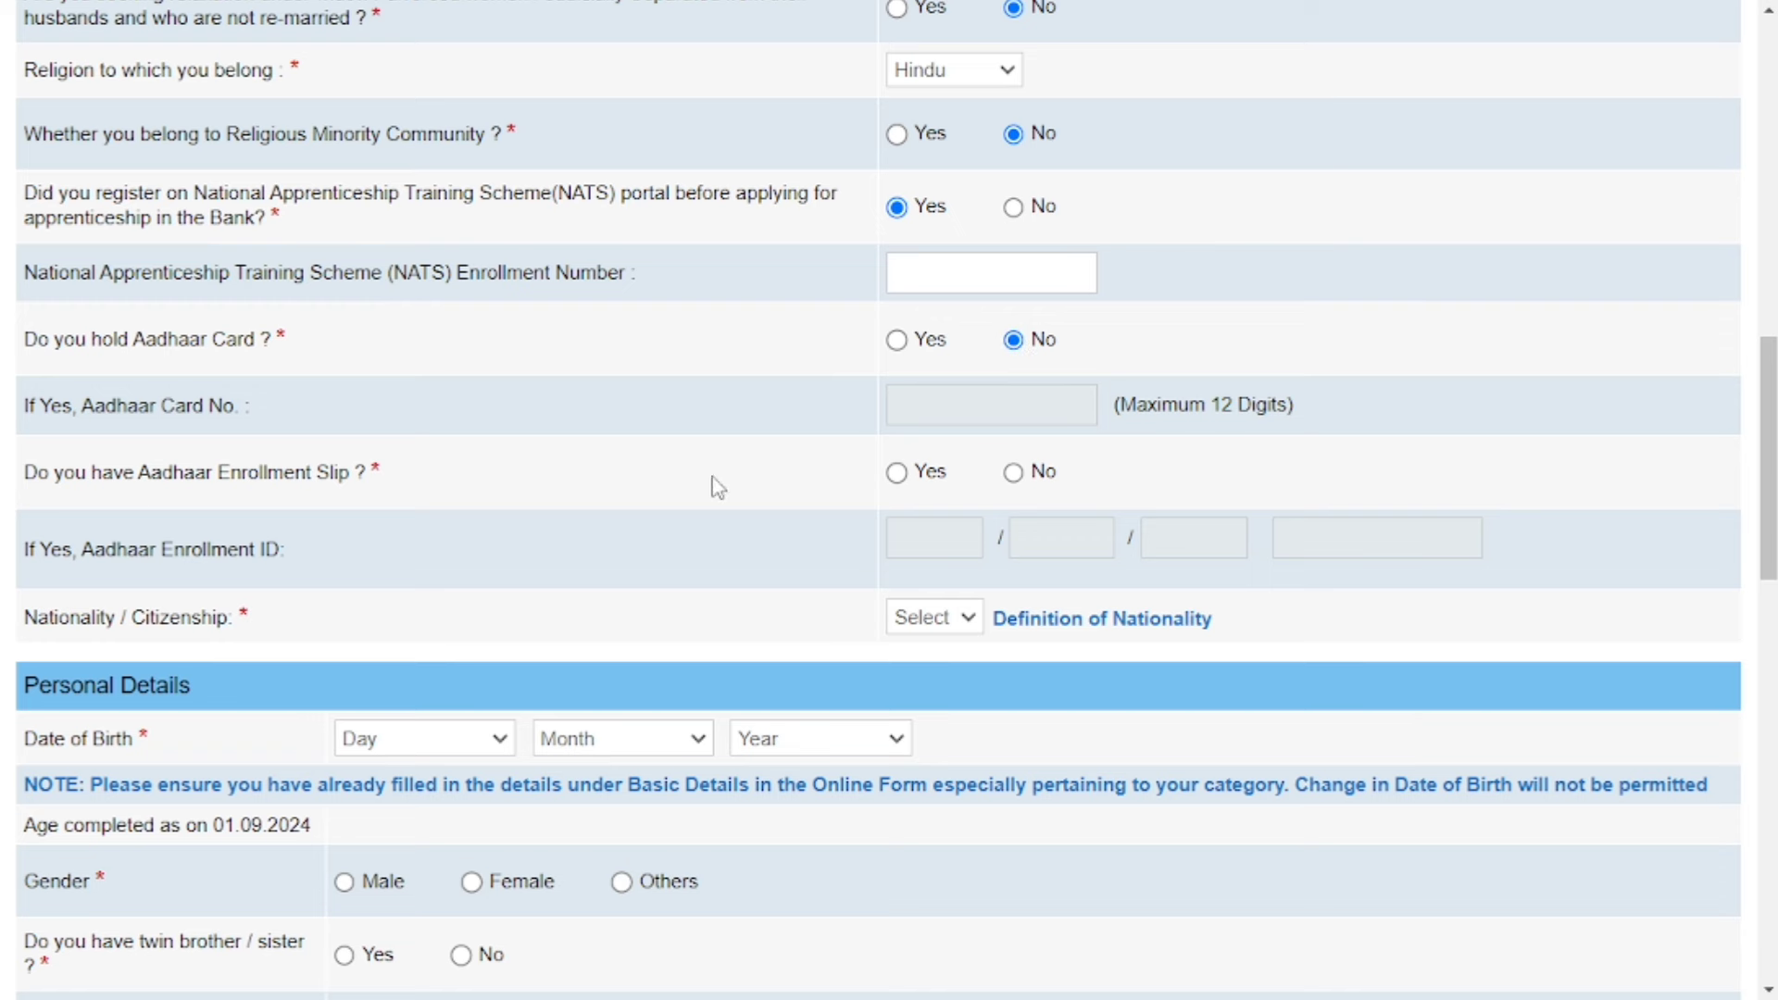
click(896, 472)
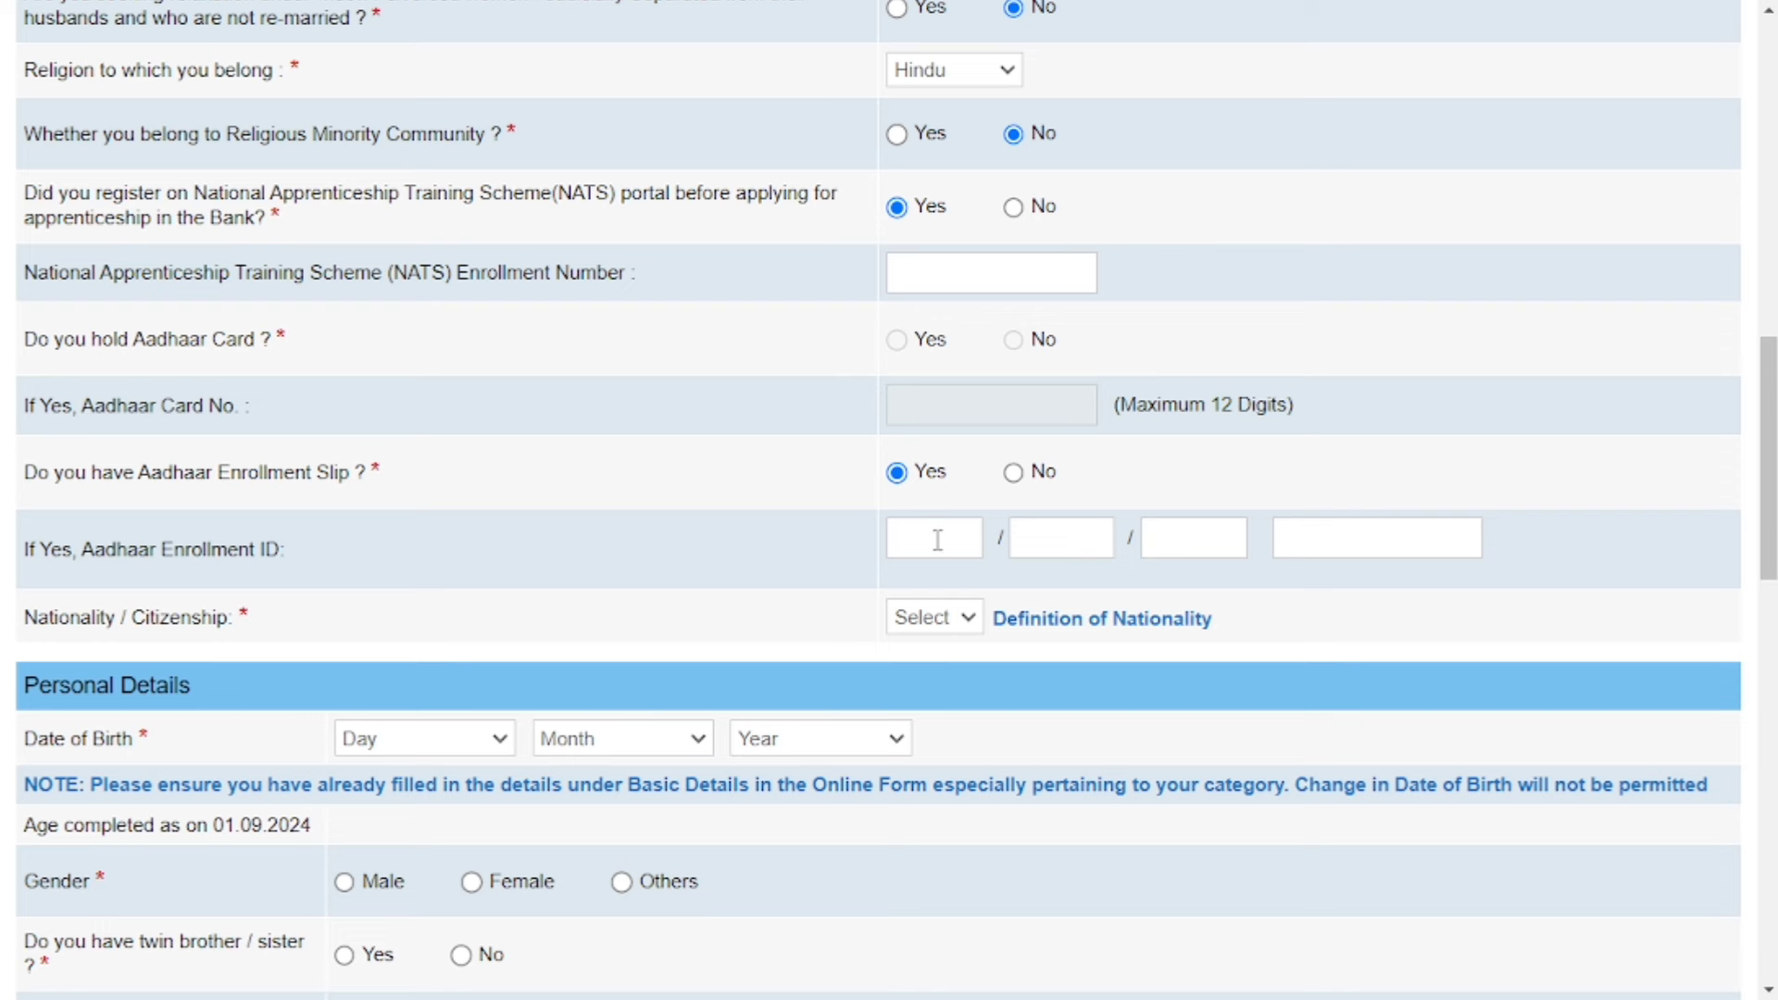
click(1384, 537)
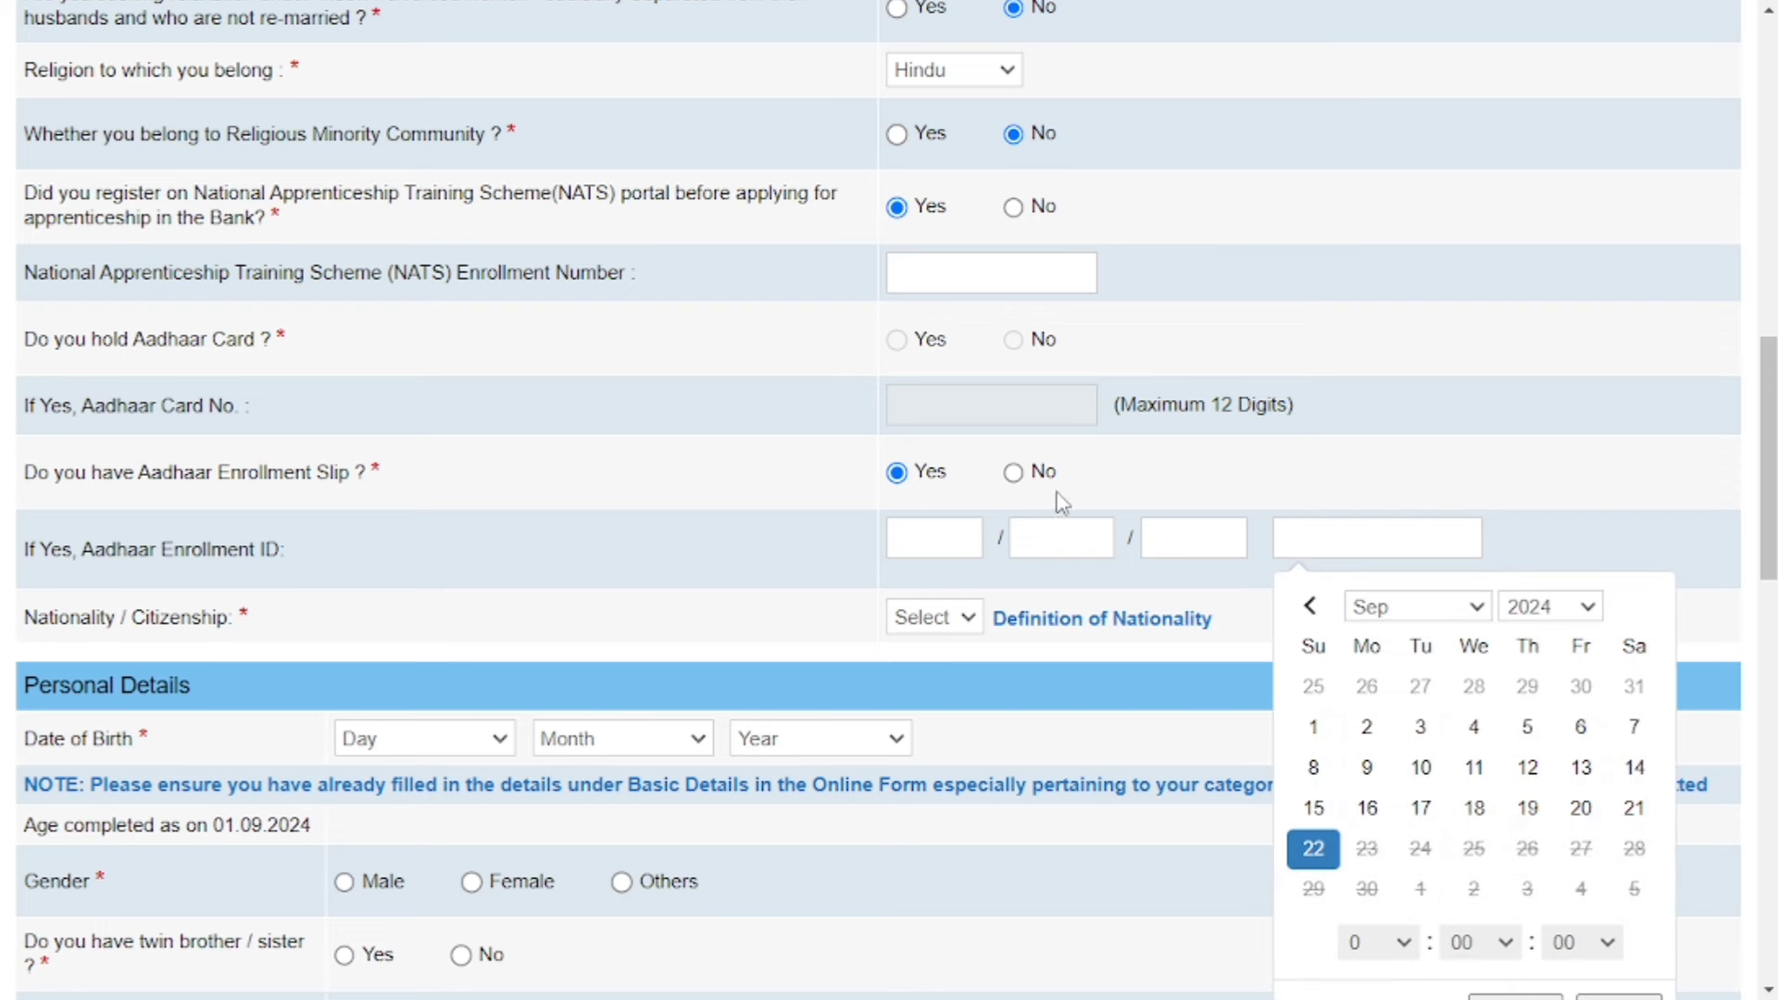
click(1014, 473)
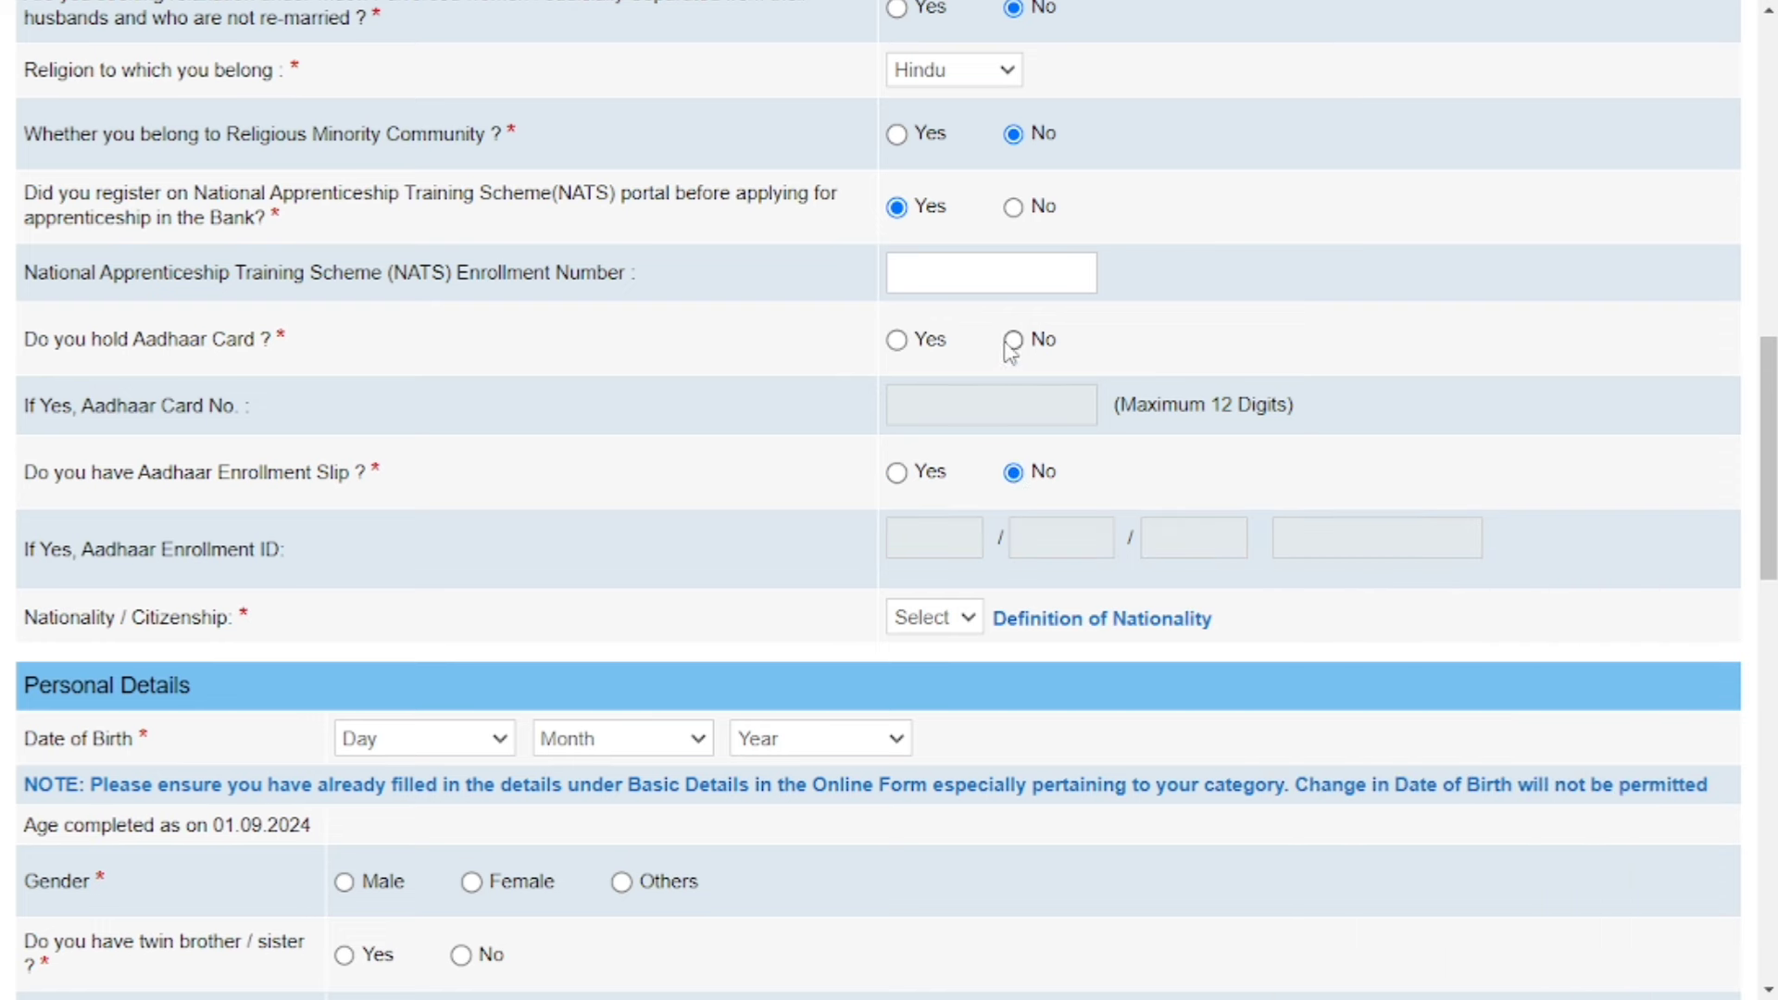
click(897, 340)
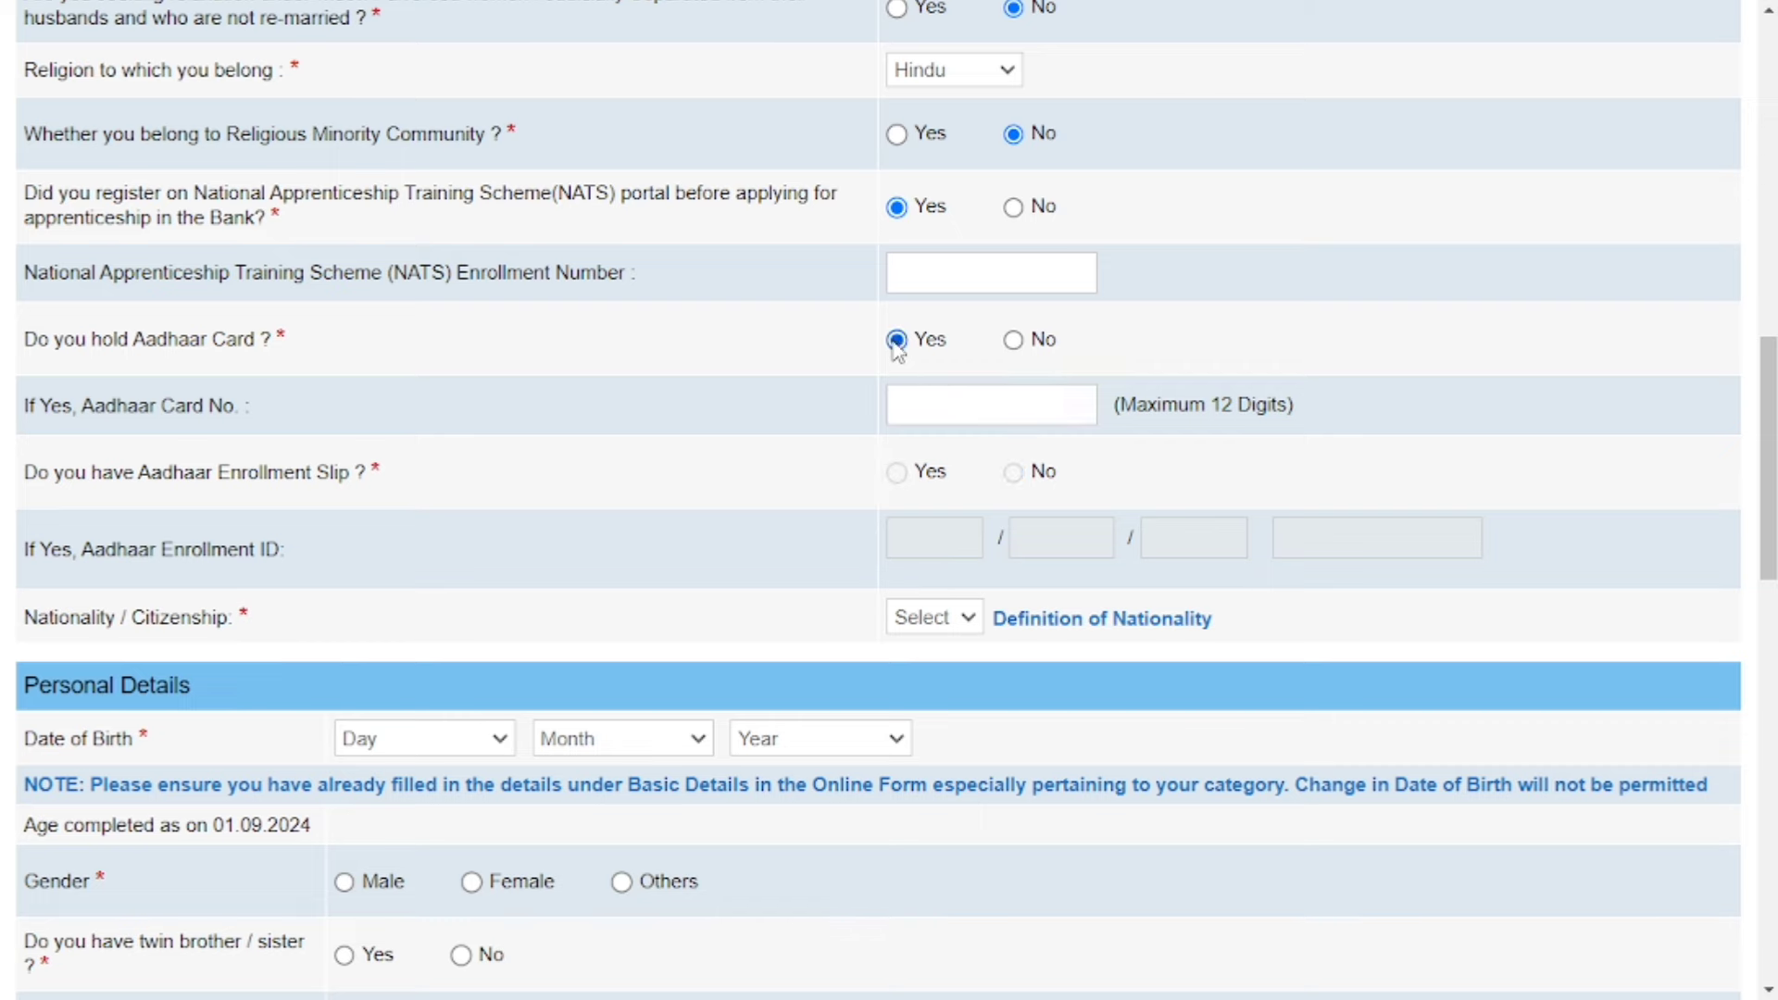
scroll(966, 415, down, 5)
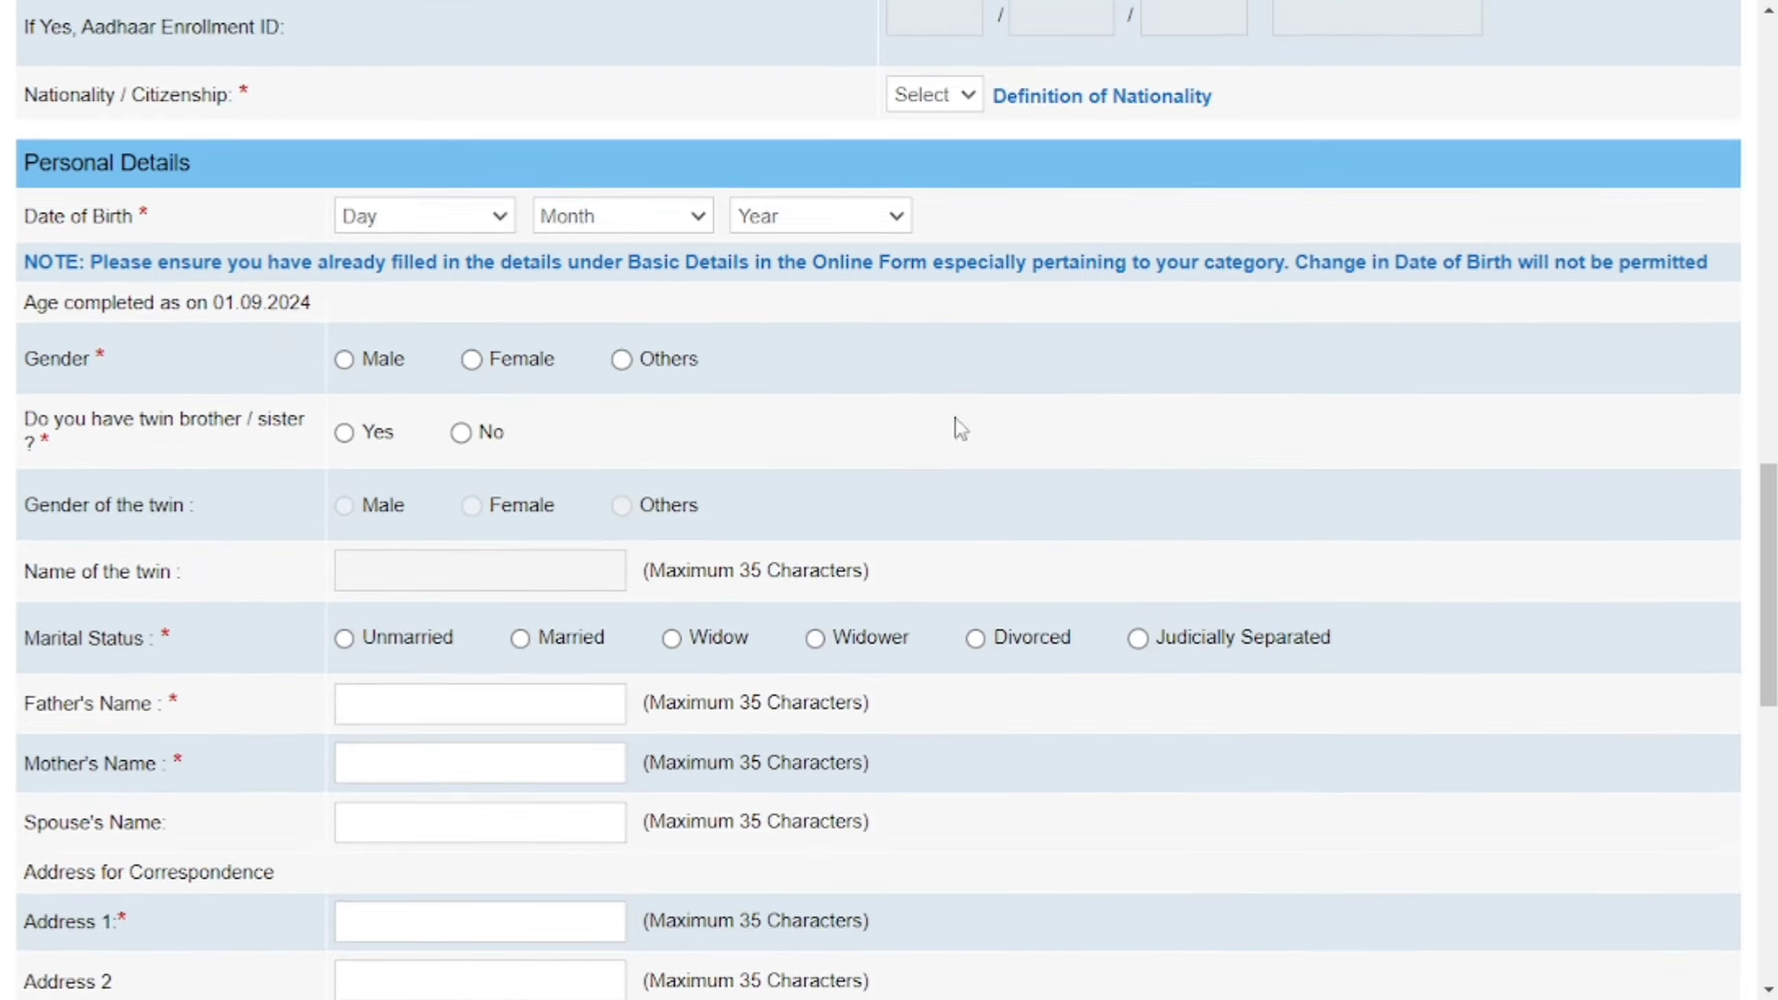
click(969, 95)
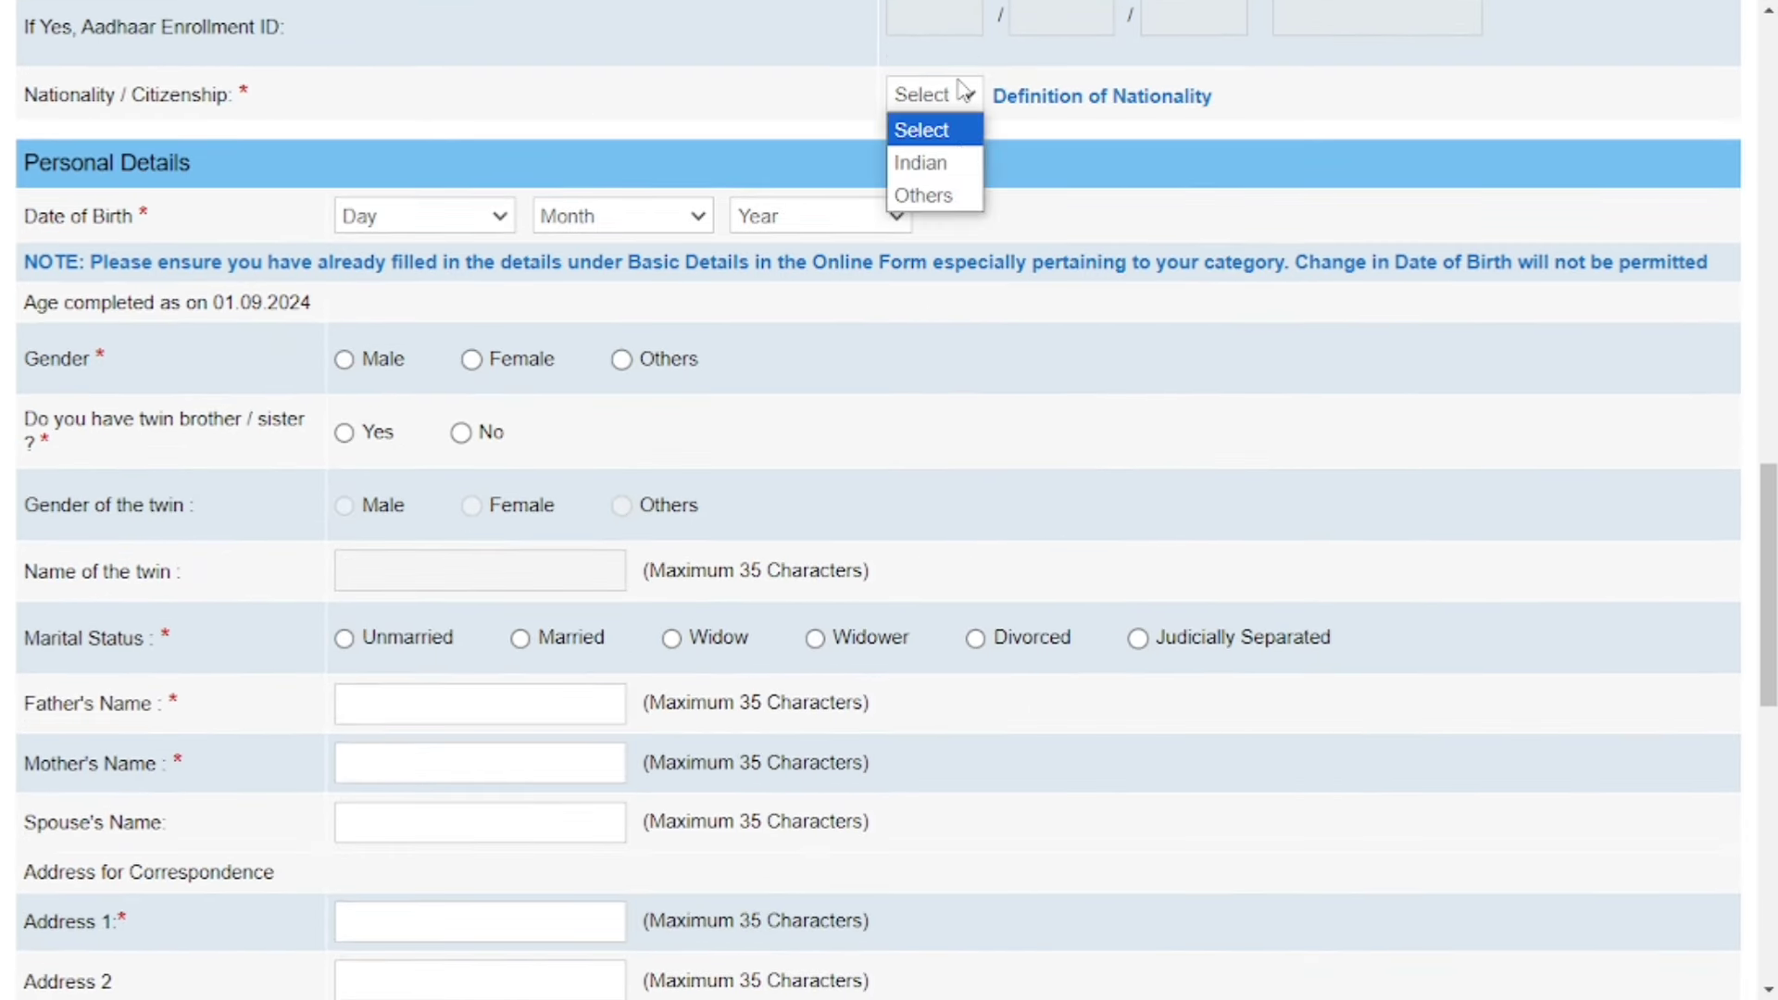
click(960, 162)
click(419, 220)
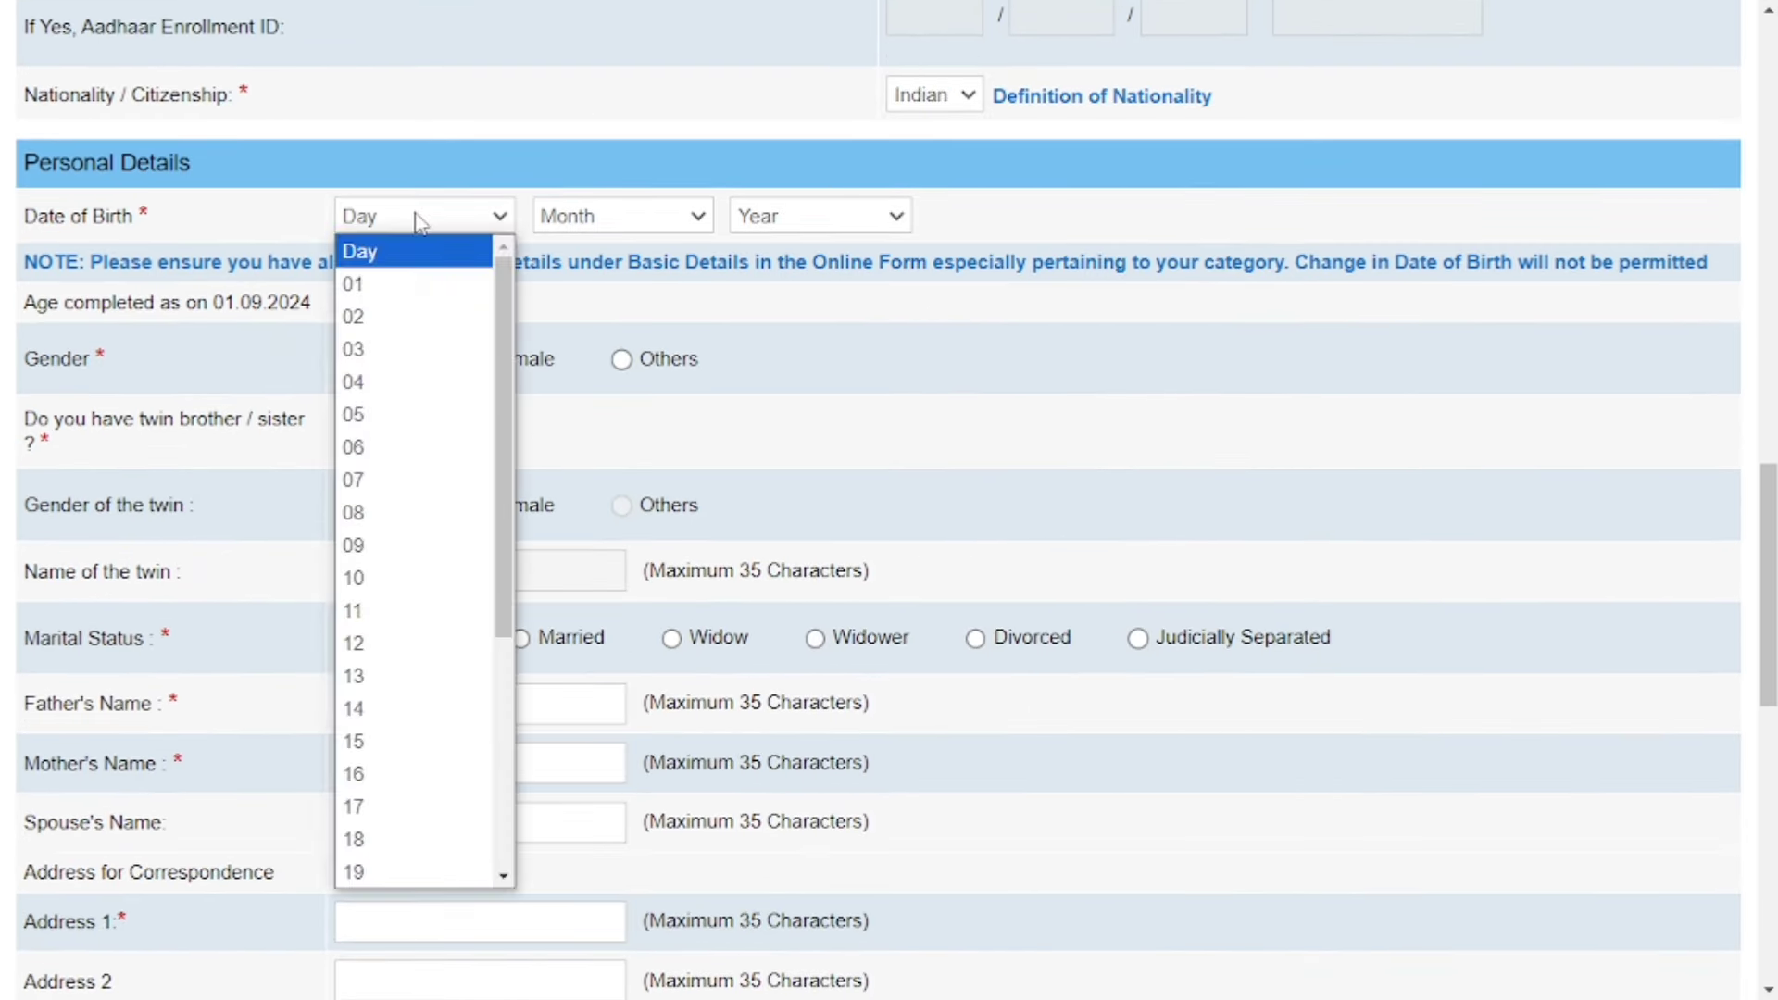
click(428, 677)
click(597, 385)
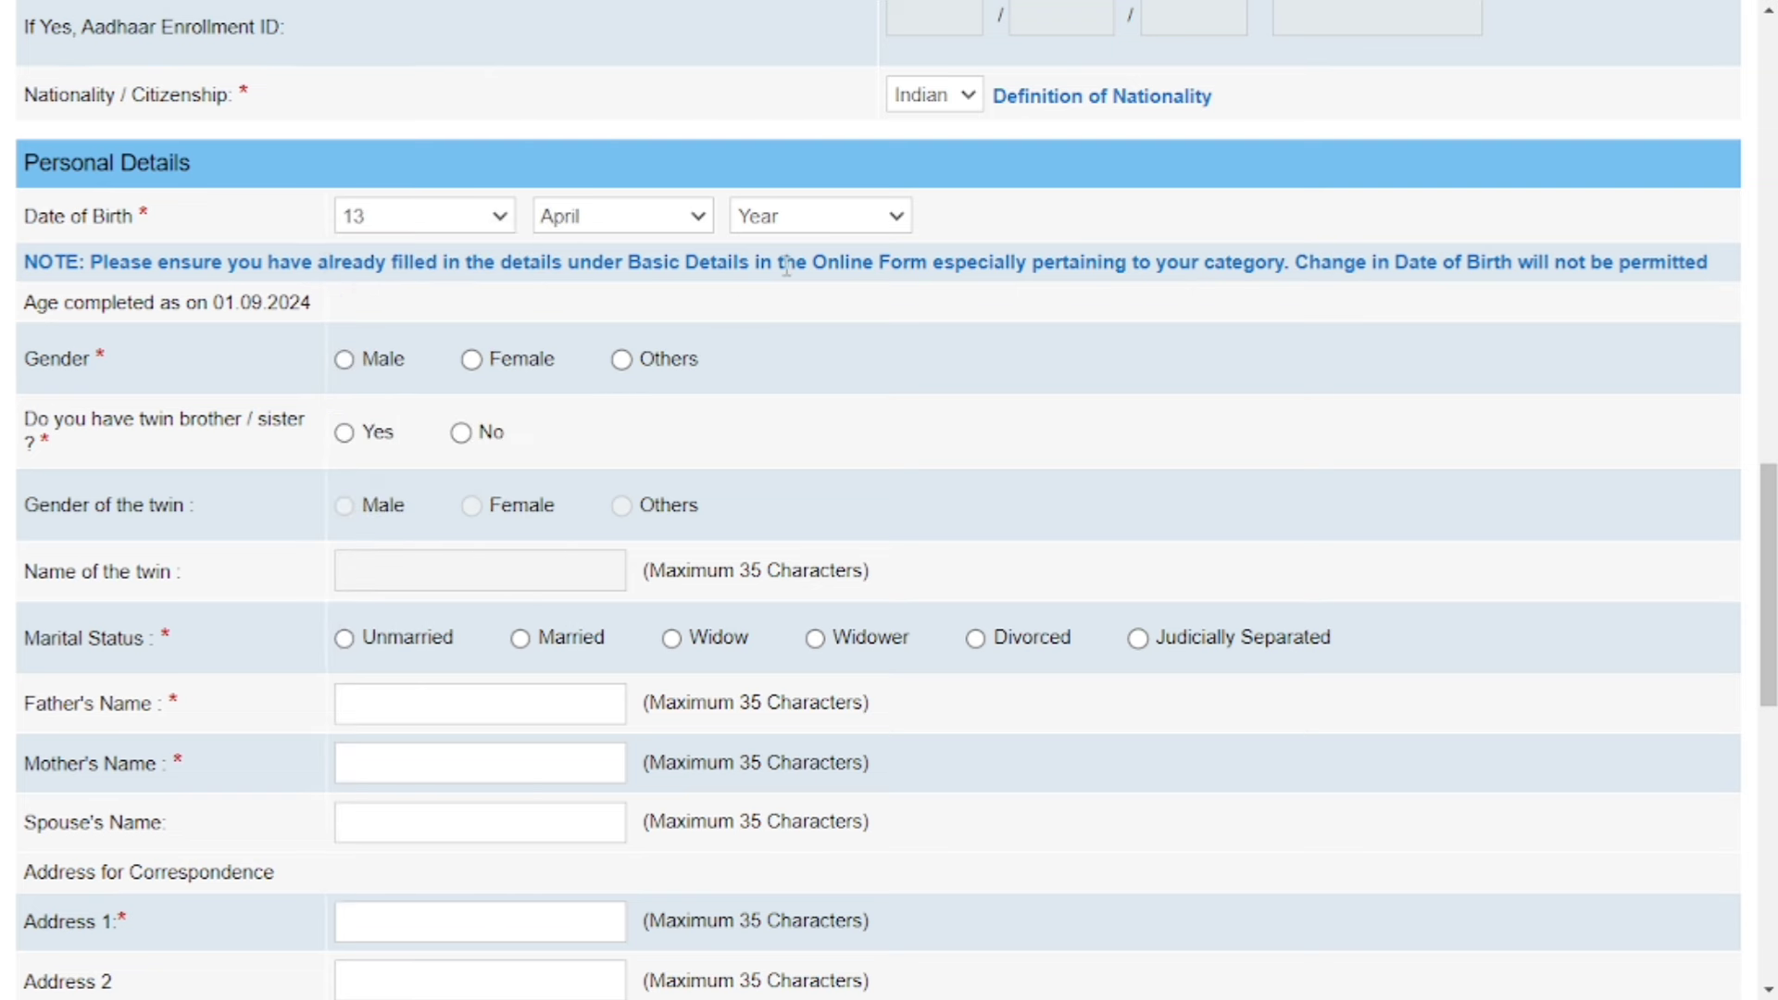
click(815, 216)
click(832, 413)
Set gender to Male and answer No to having a twin.
click(346, 361)
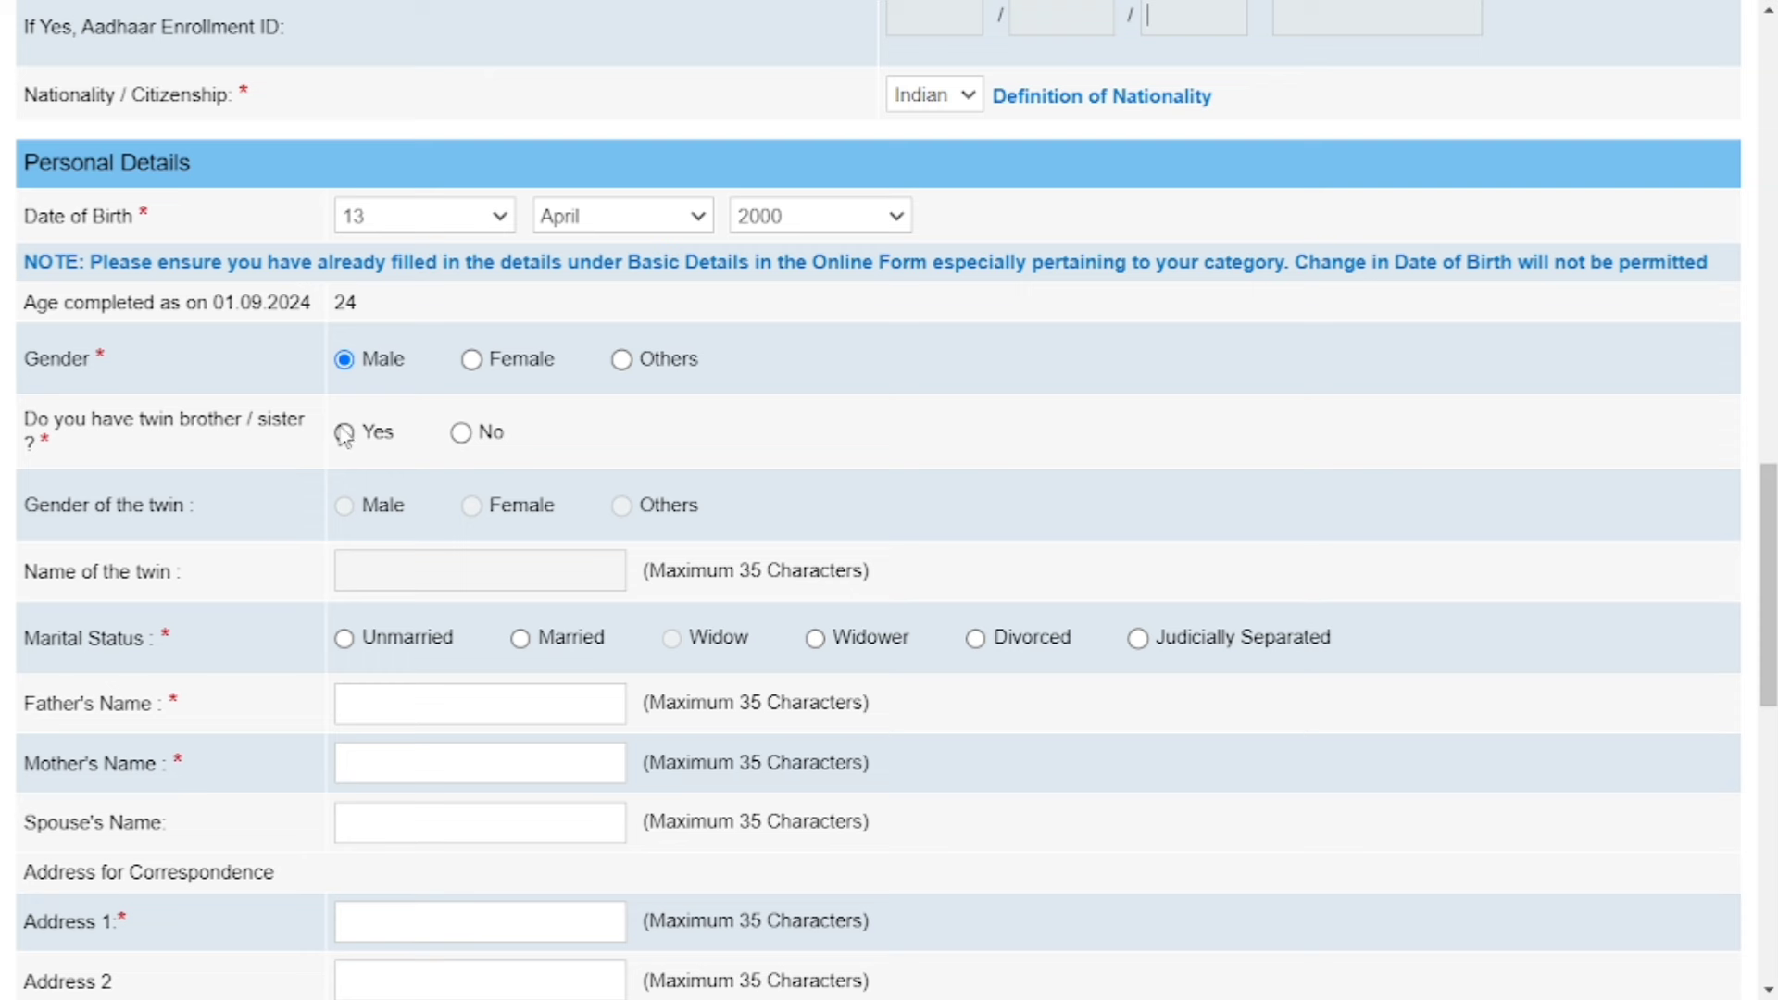
click(344, 434)
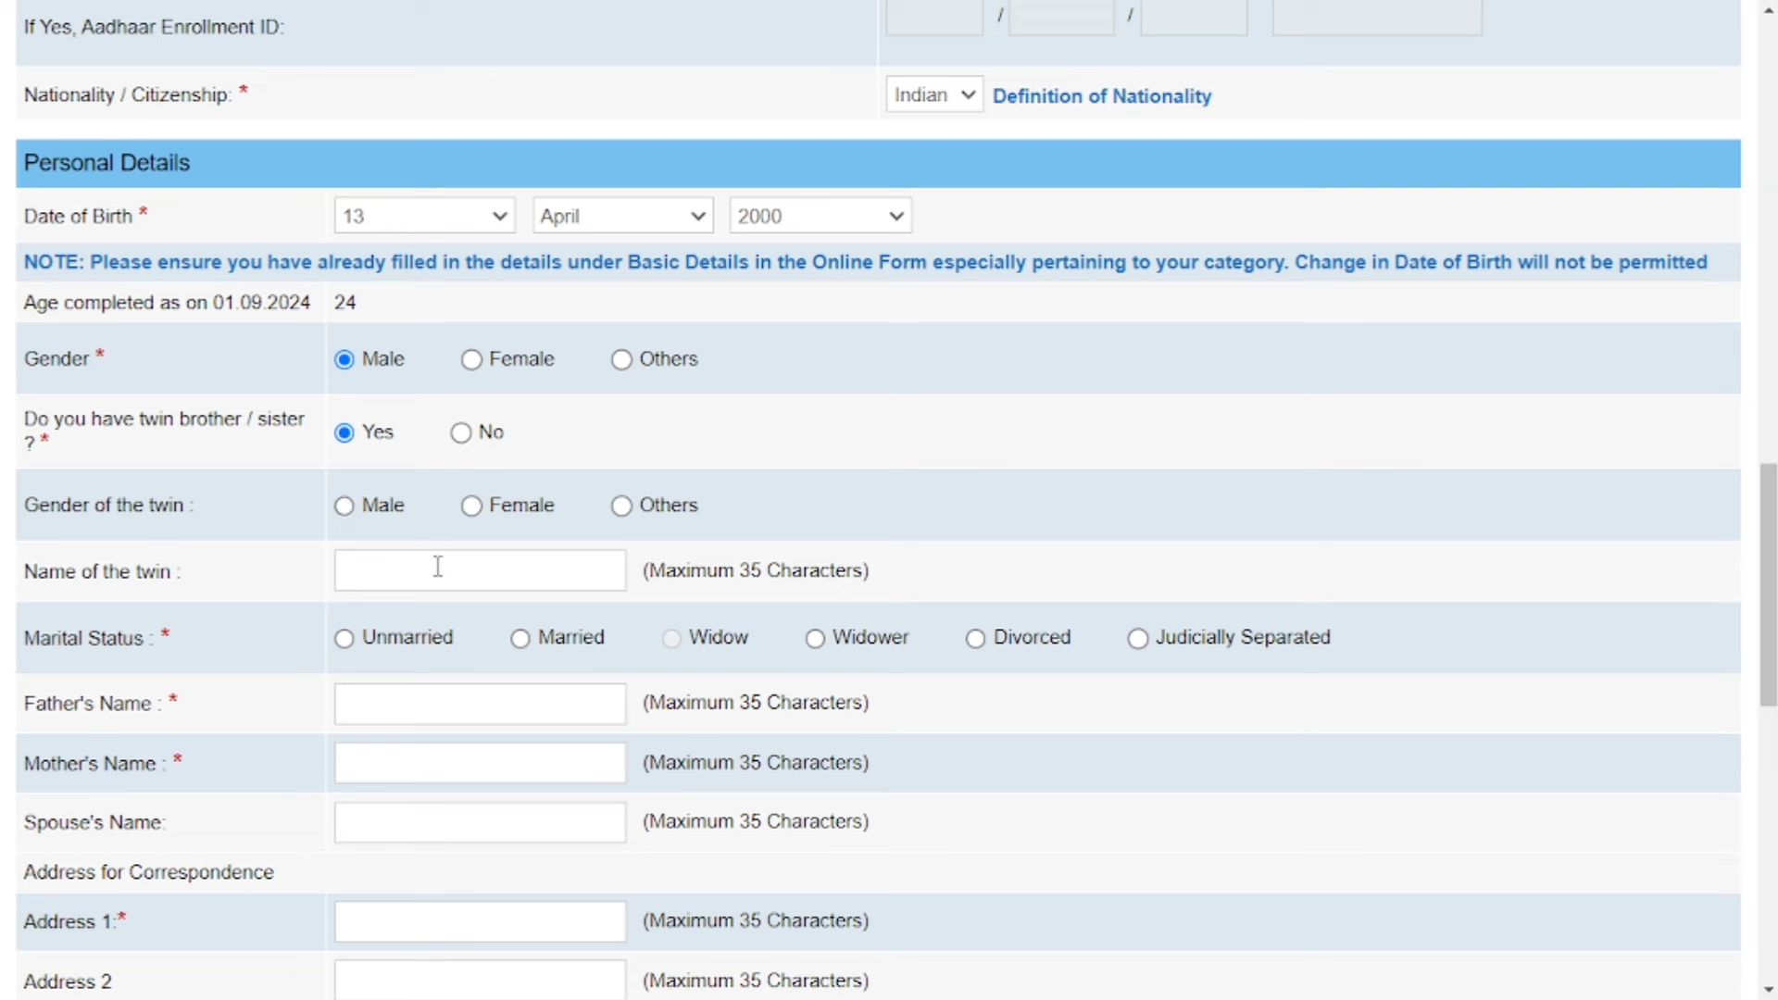
click(460, 433)
scroll(464, 444, down, 4)
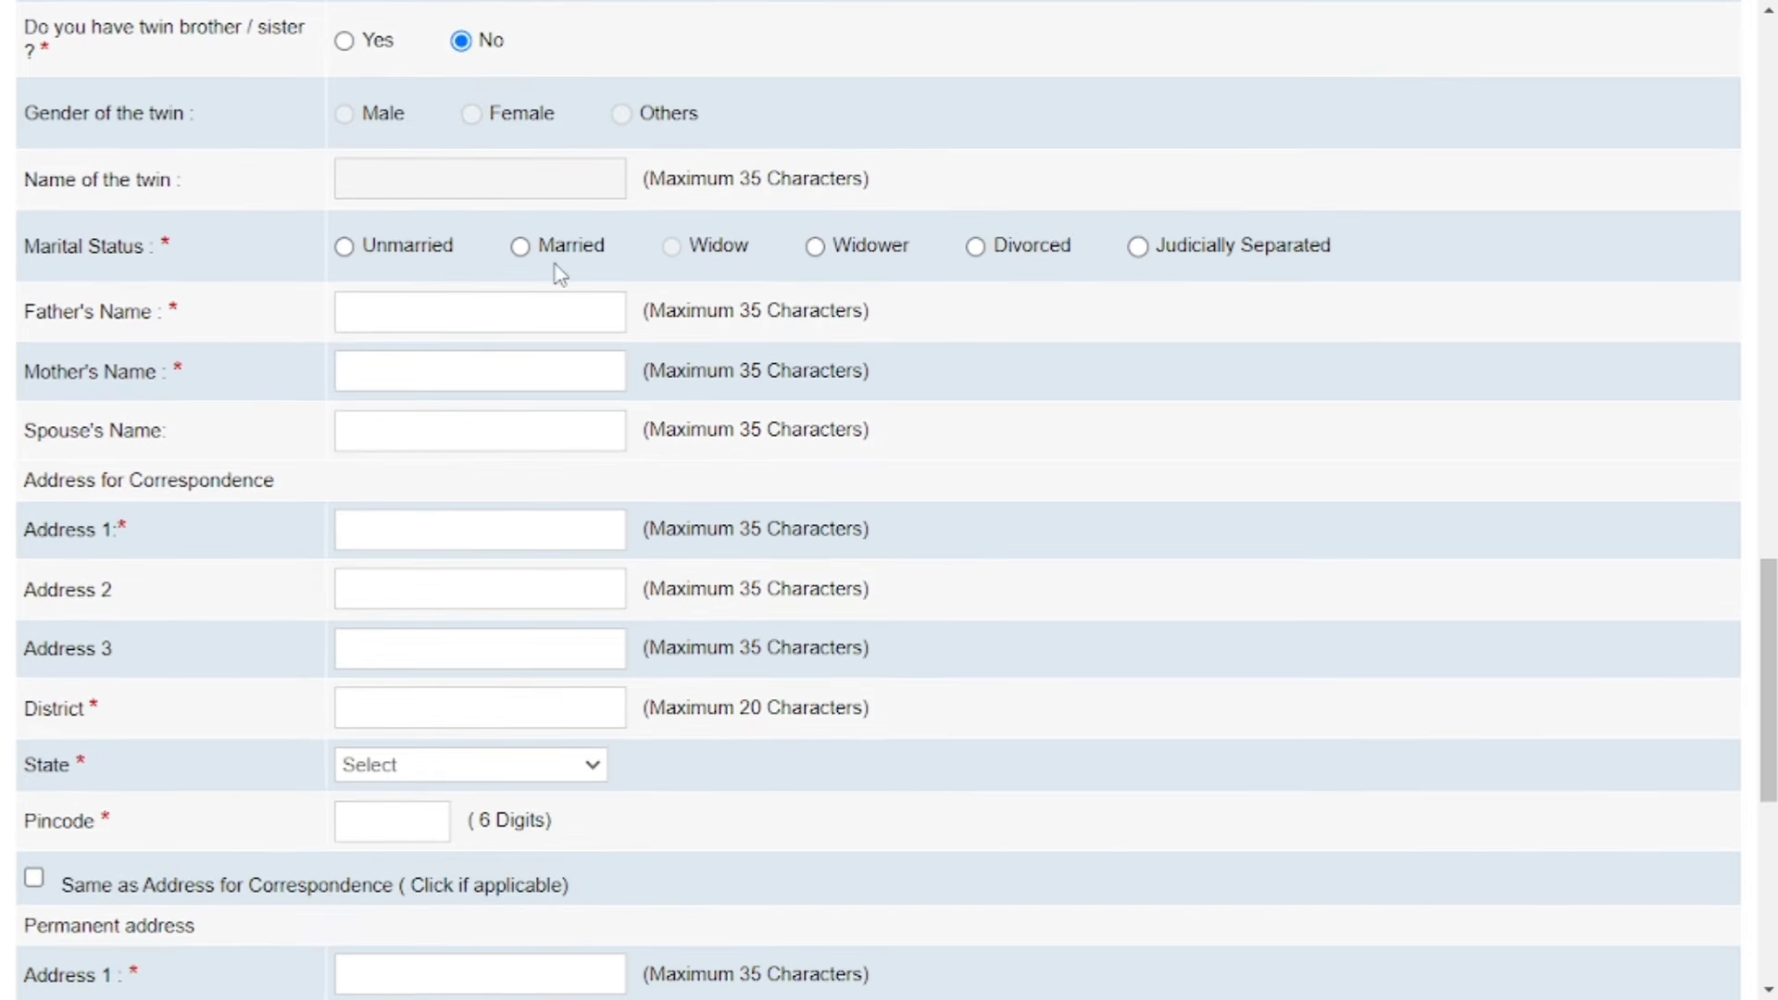
Mark marital status Unmarried and enter the father's name.
click(345, 248)
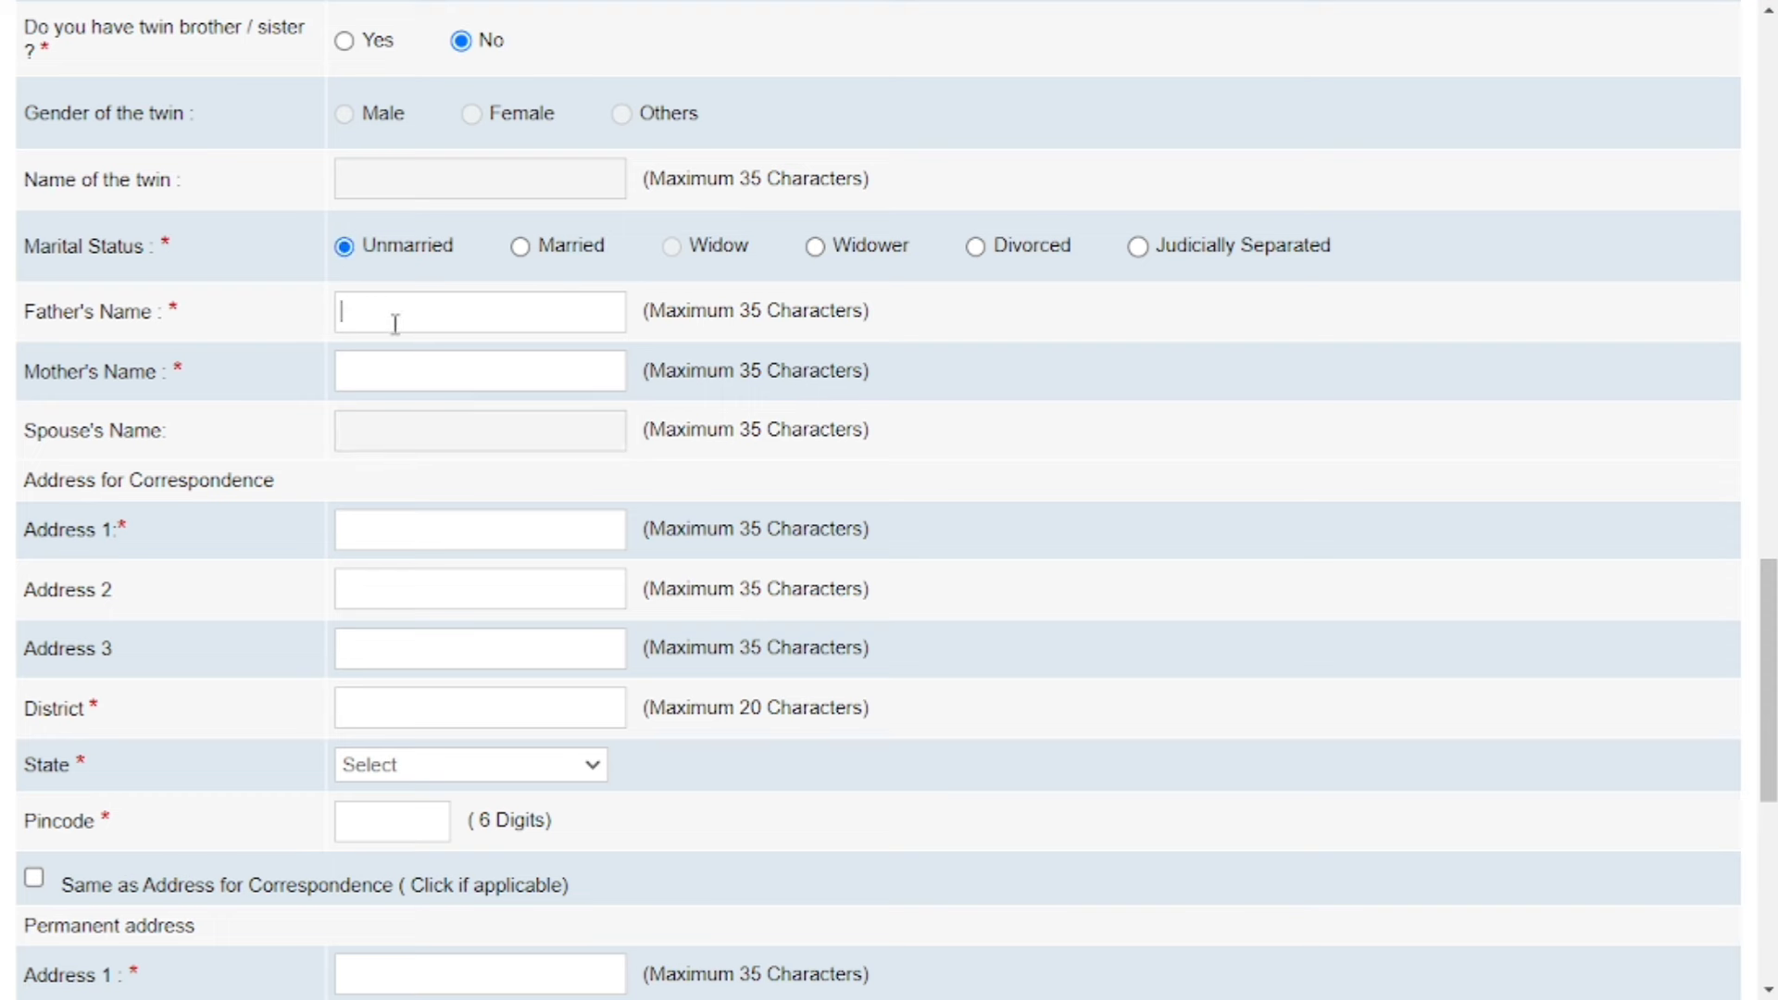
text(RAM)
scroll(278, 315, down, 3)
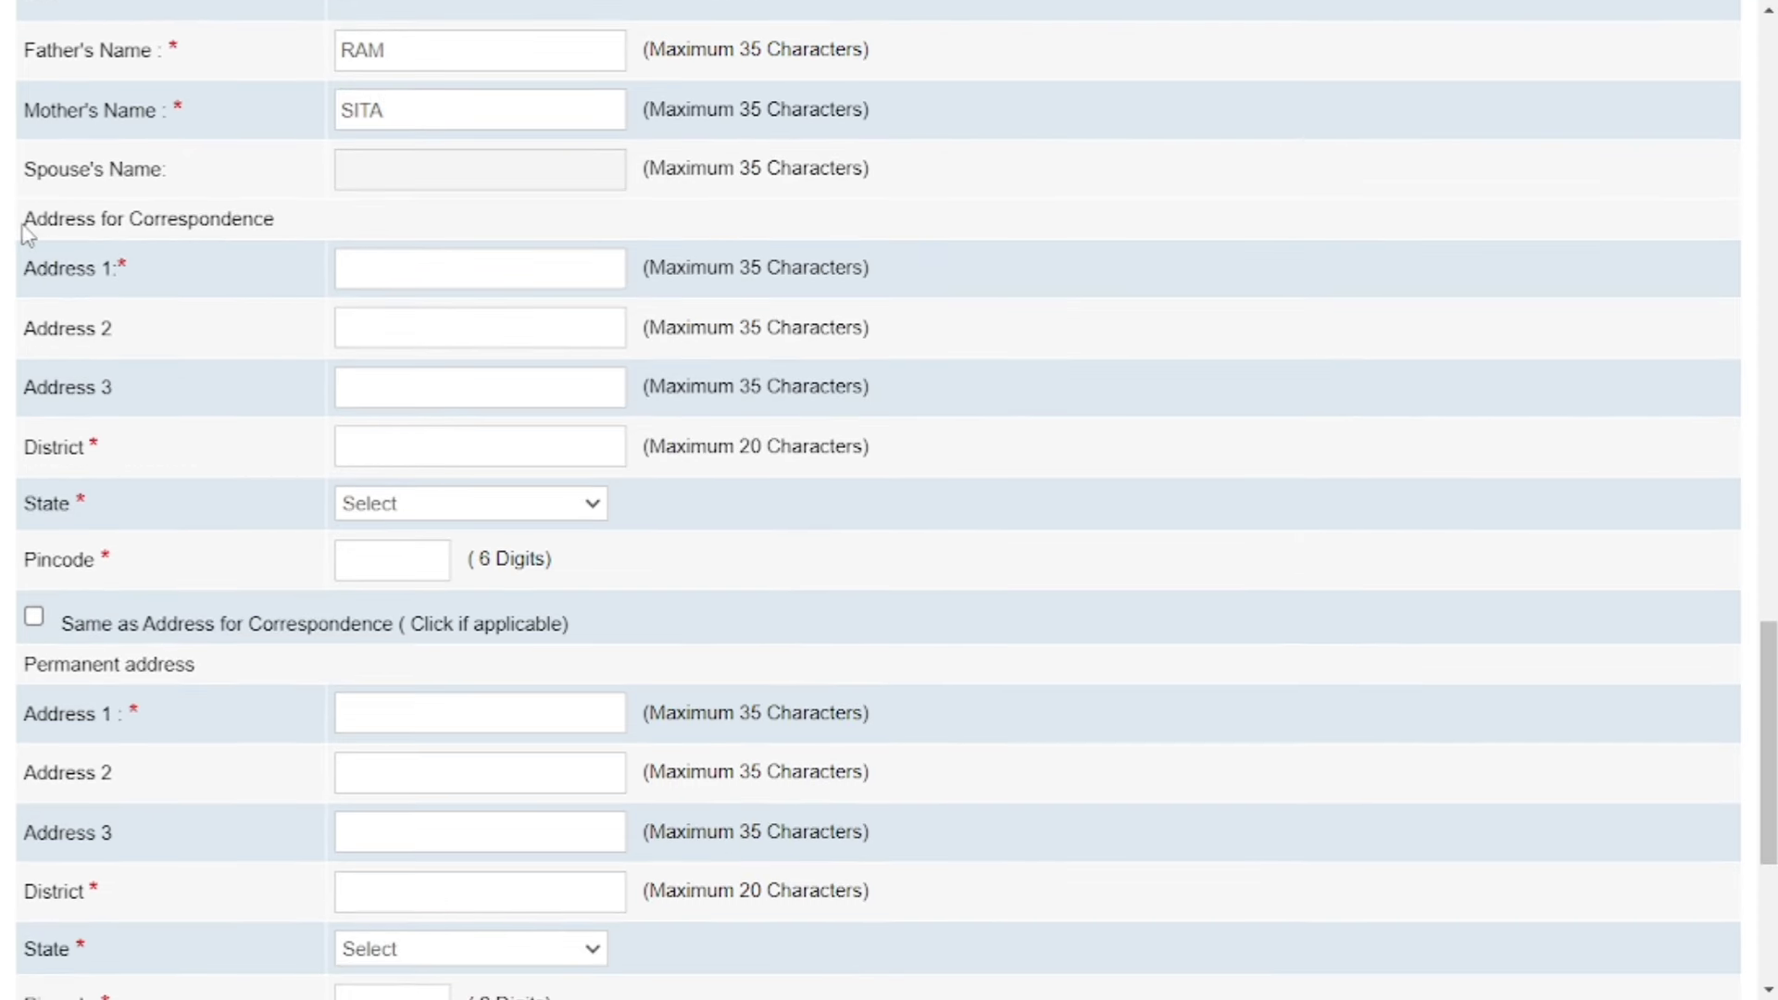
Fill in the correspondence address line and district, set state to UTTAR PRADESH, and move to Pincode.
click(424, 271)
text(VILLAGE)
text(POST)
text(THANA)
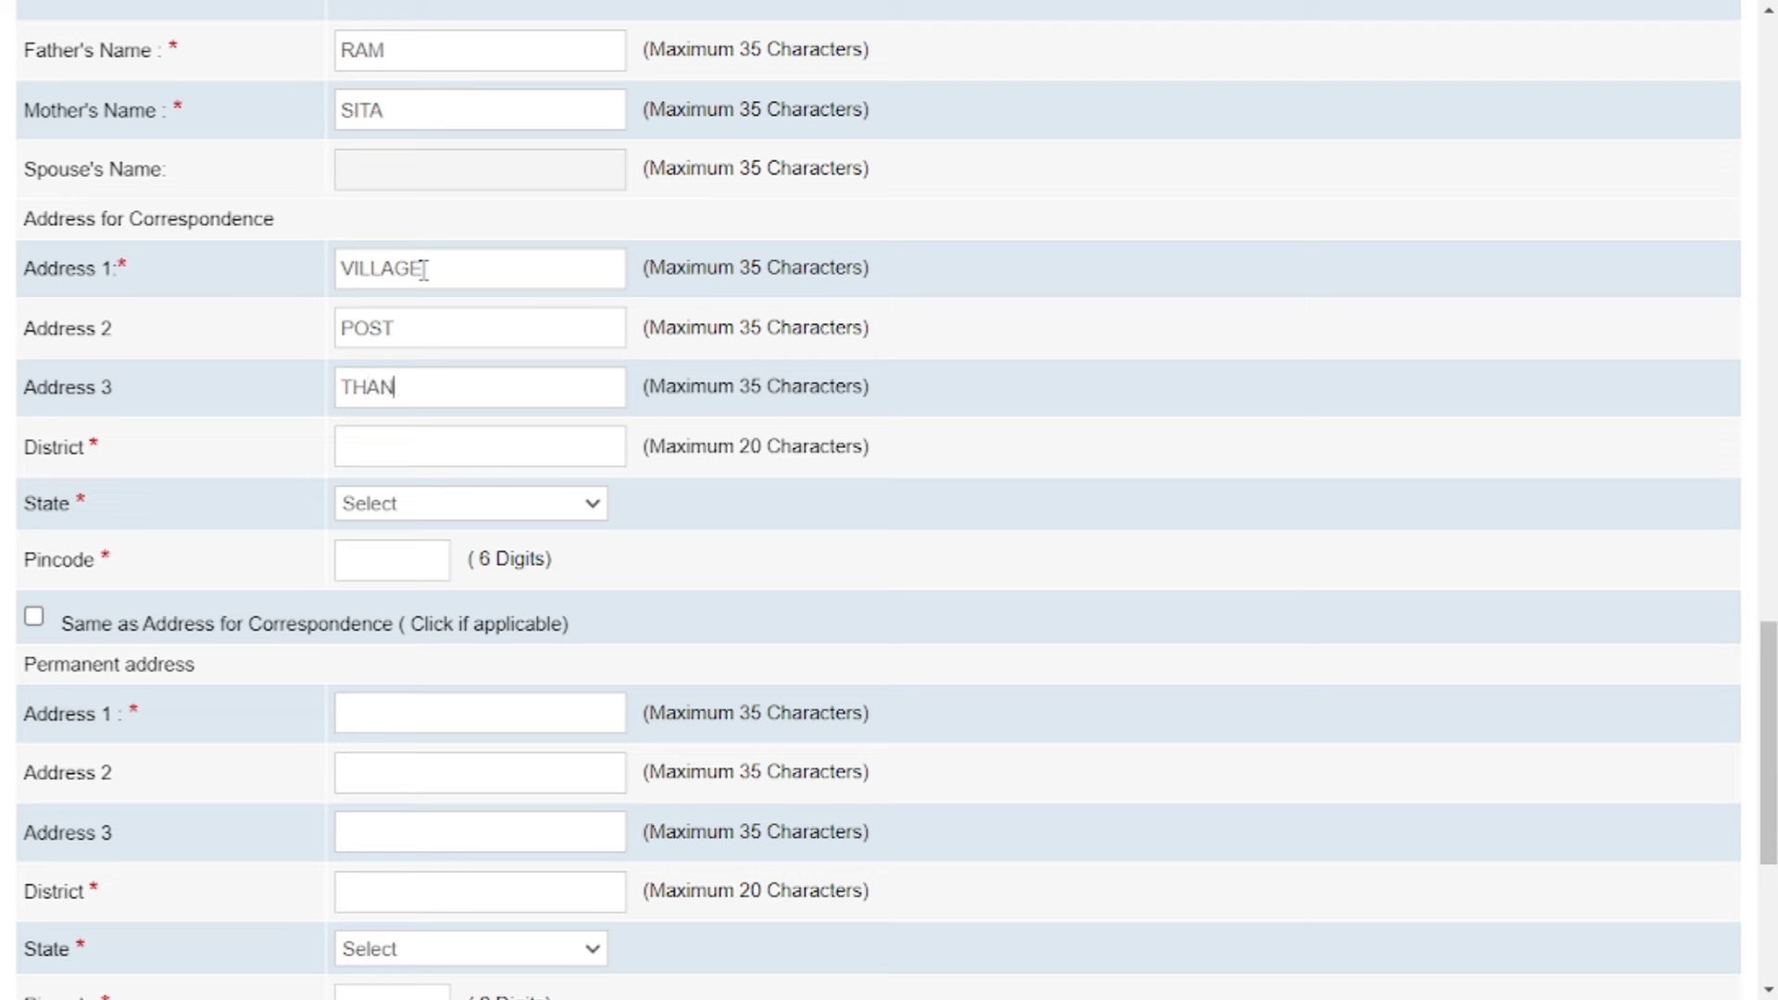
click(434, 453)
text(GHAZIPUR)
click(425, 508)
scroll(469, 413, down, 6)
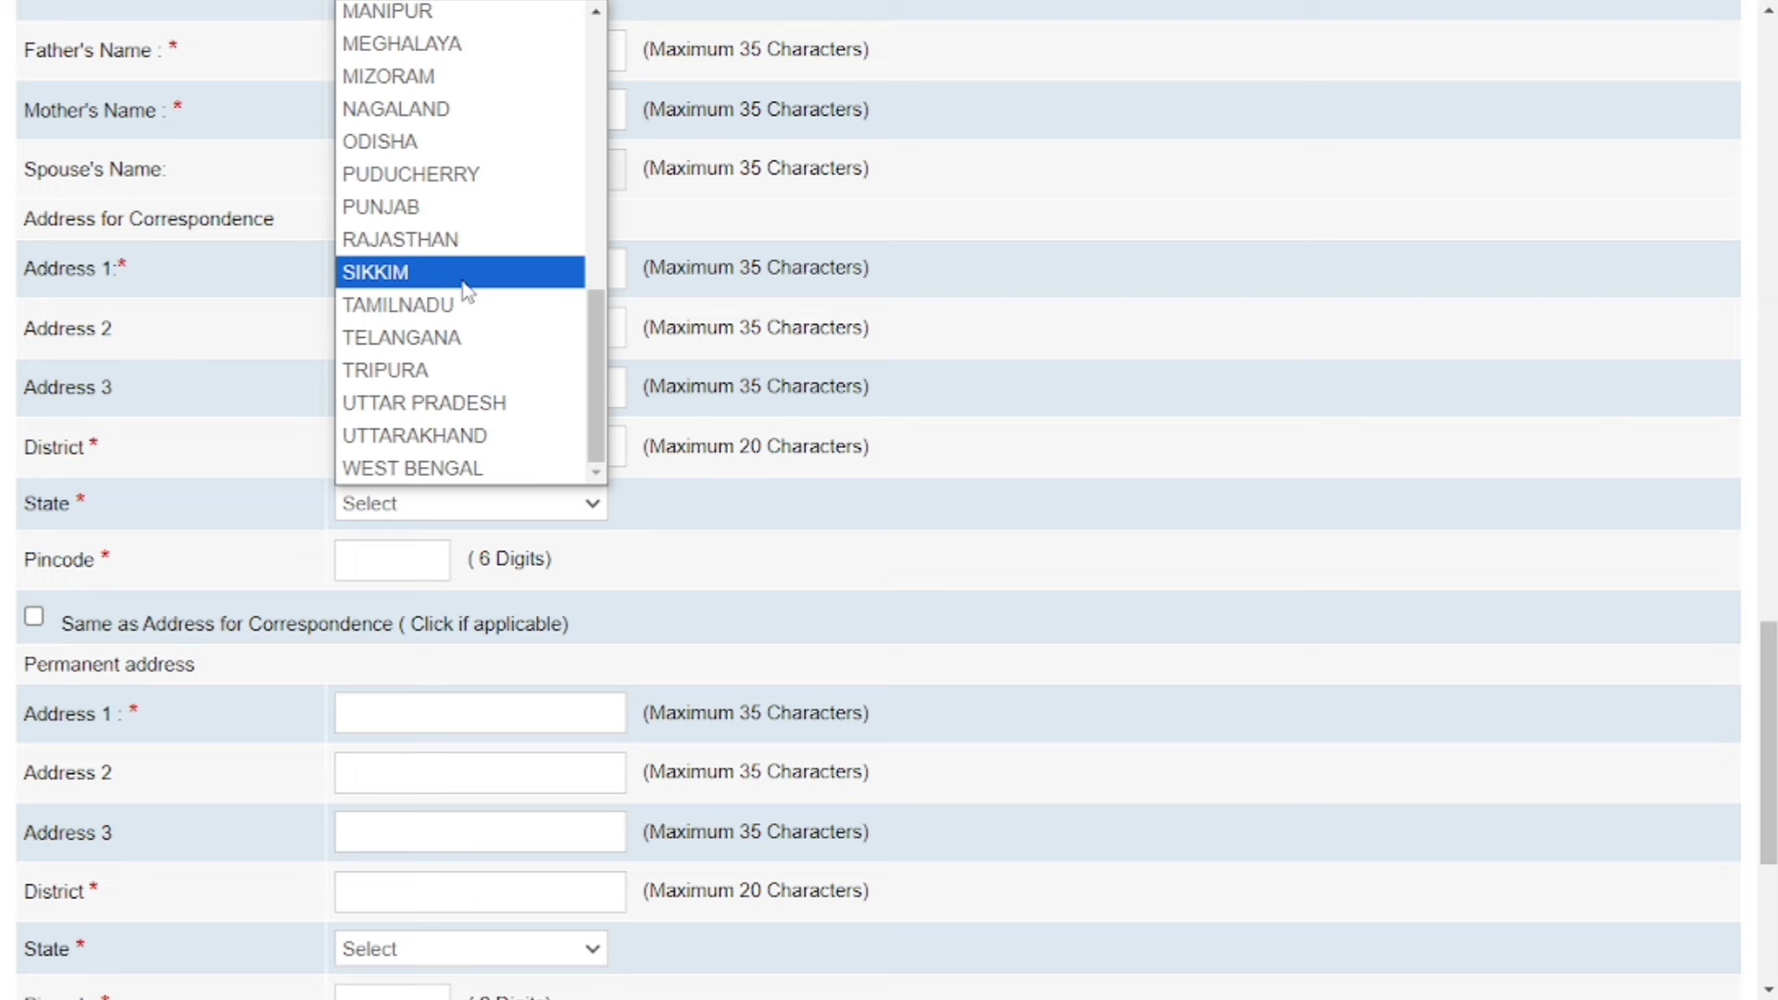
click(473, 414)
scroll(463, 398, down, 3)
click(390, 297)
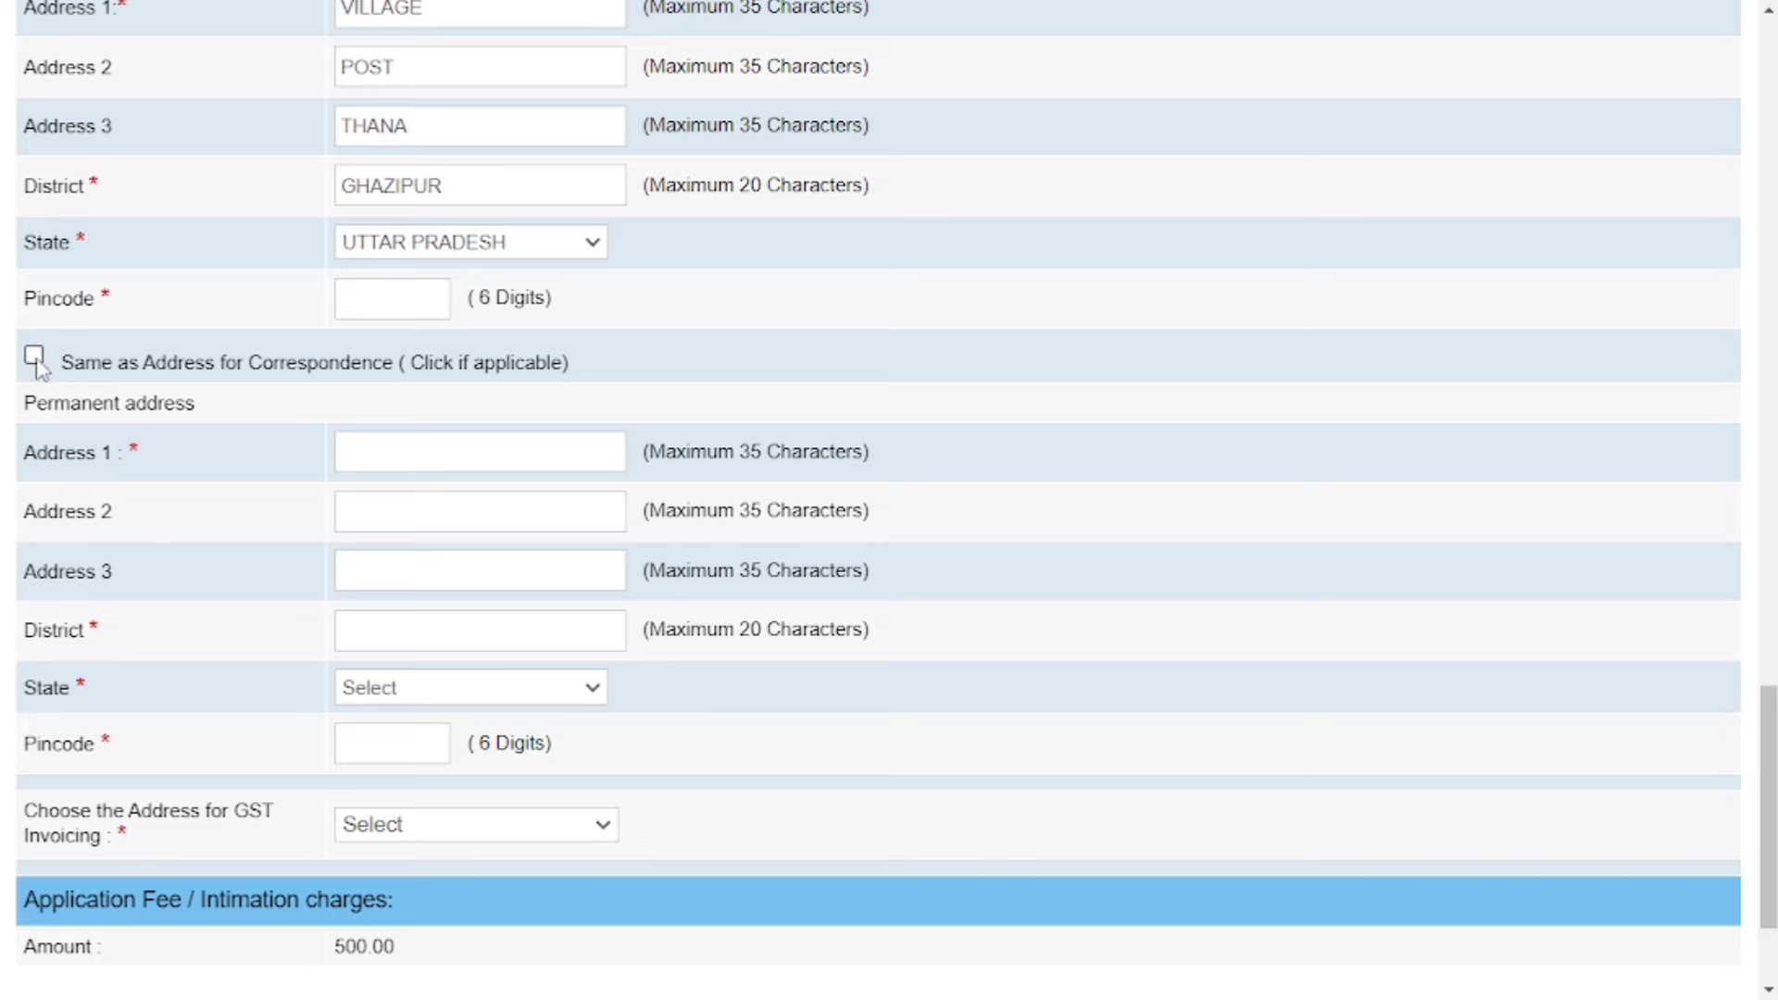
scroll(451, 244, down, 3)
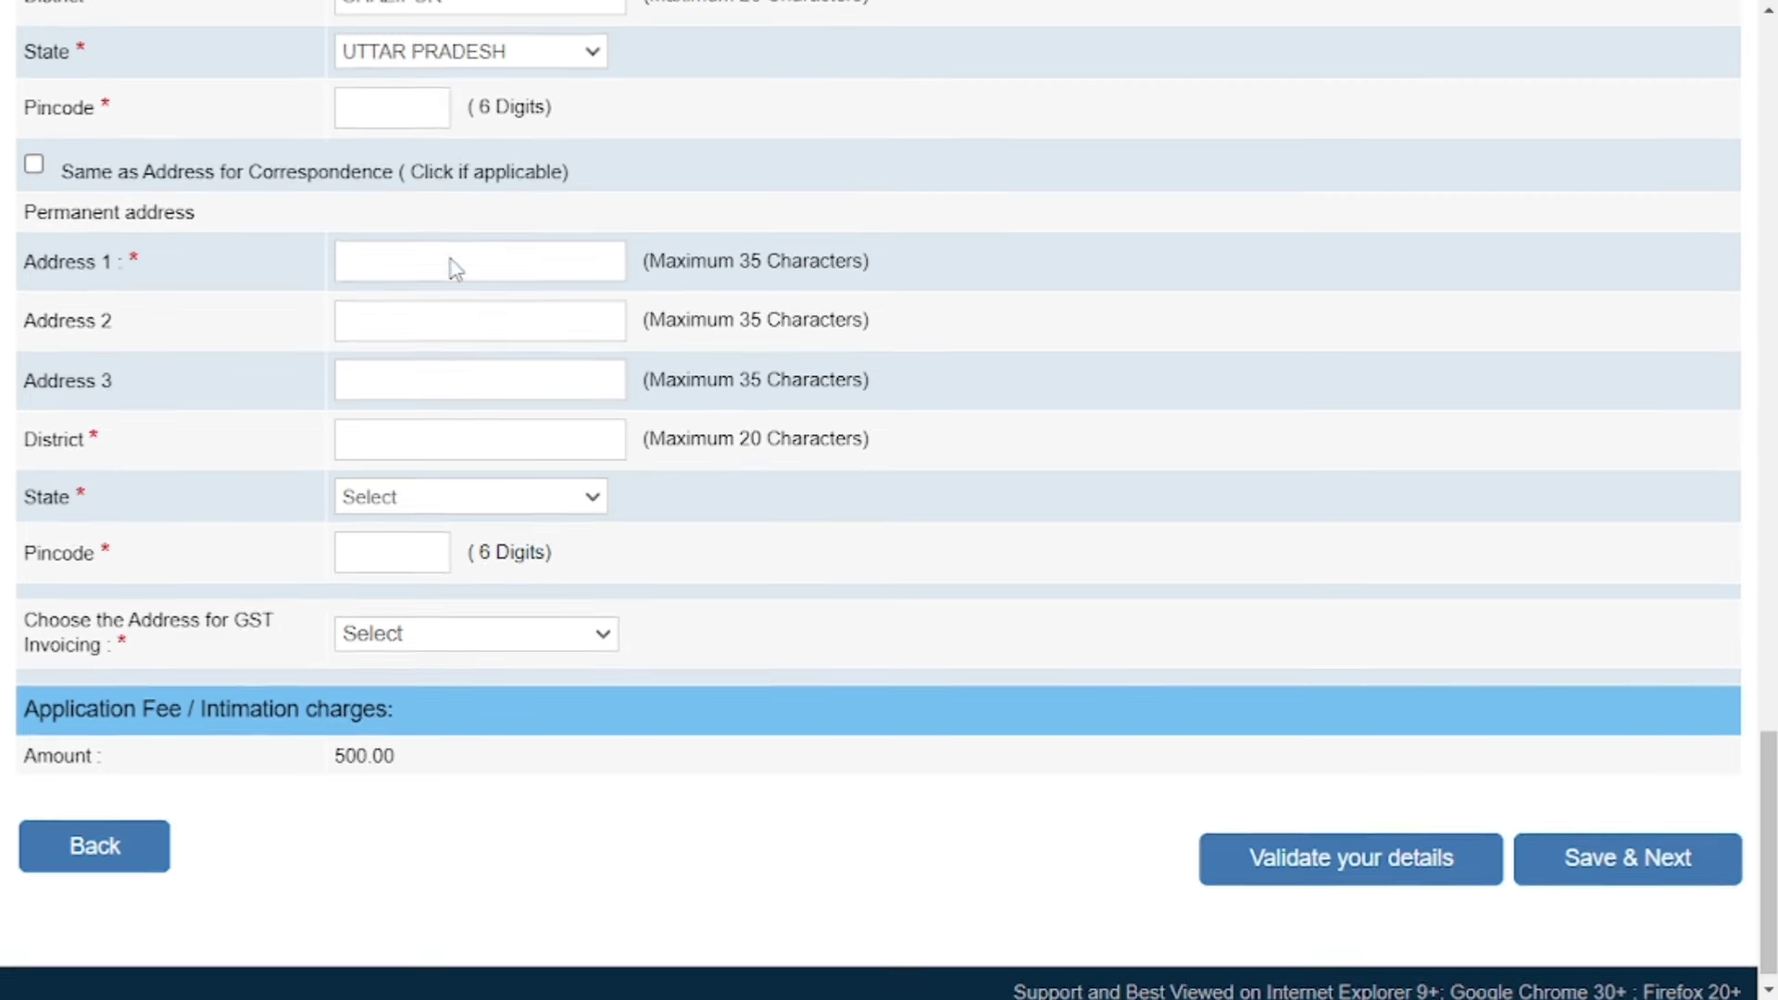
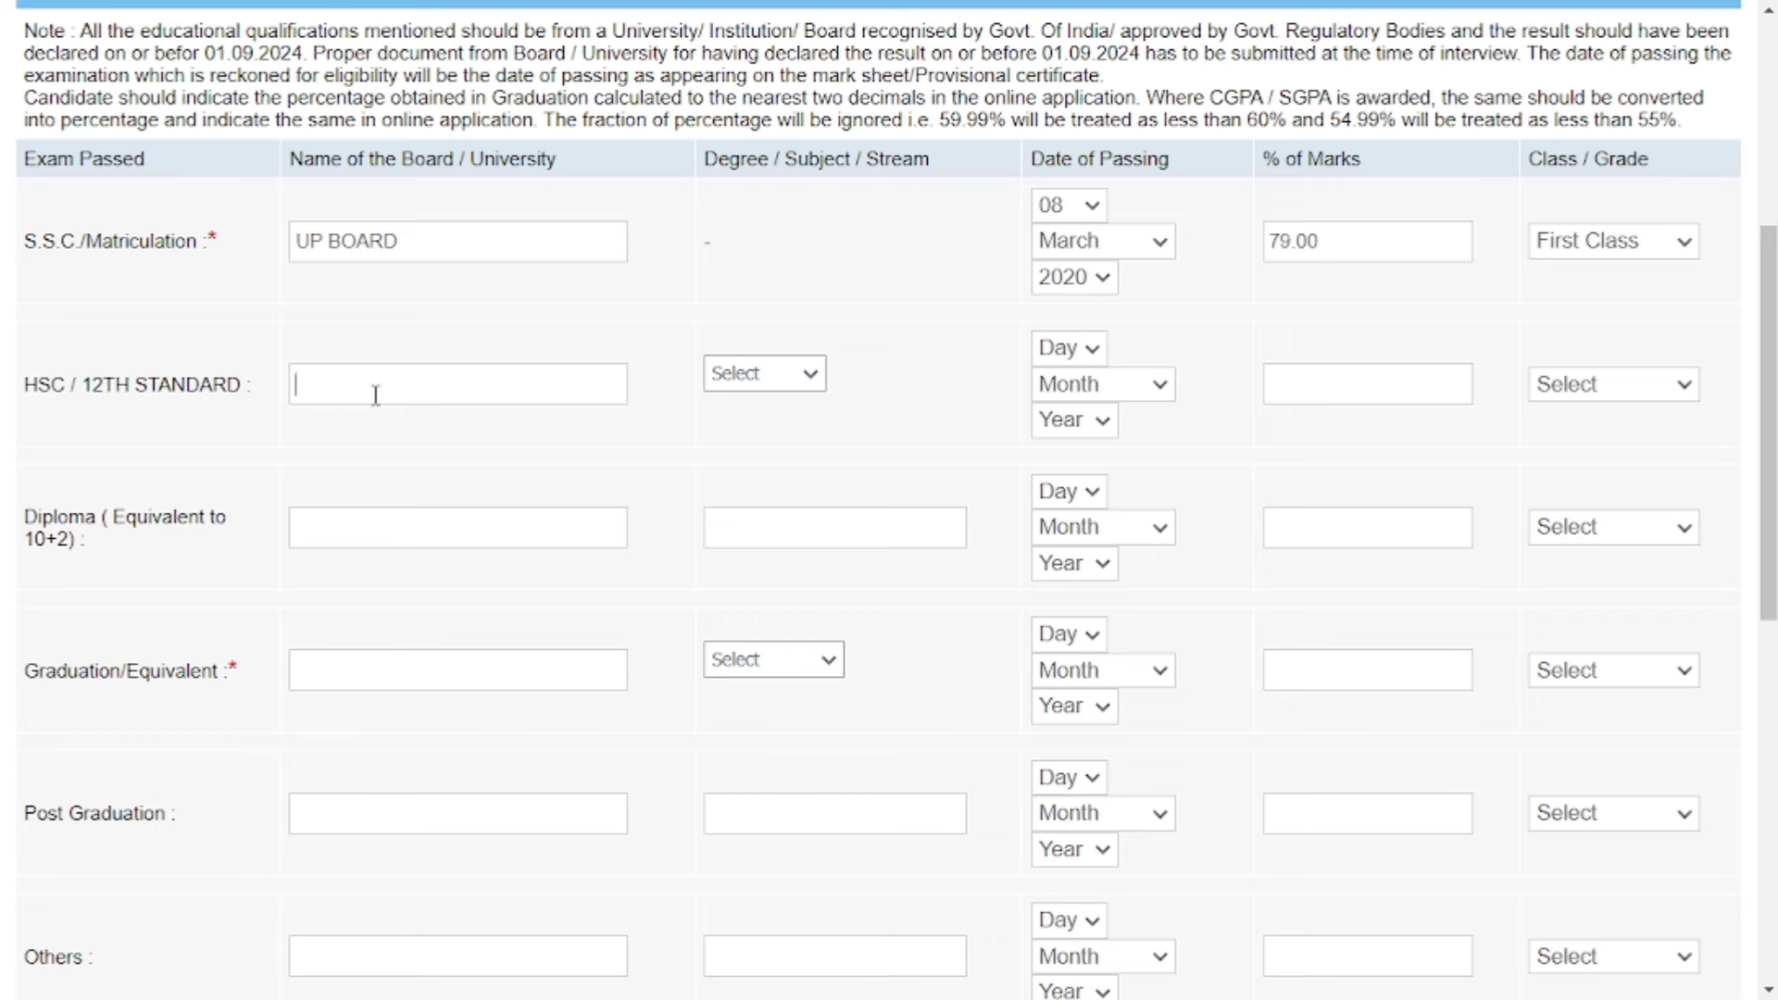
Enter UP BOARD as the HSC board, with Science stream and passing date 08 February 2020.
text(UP BOARD)
click(765, 375)
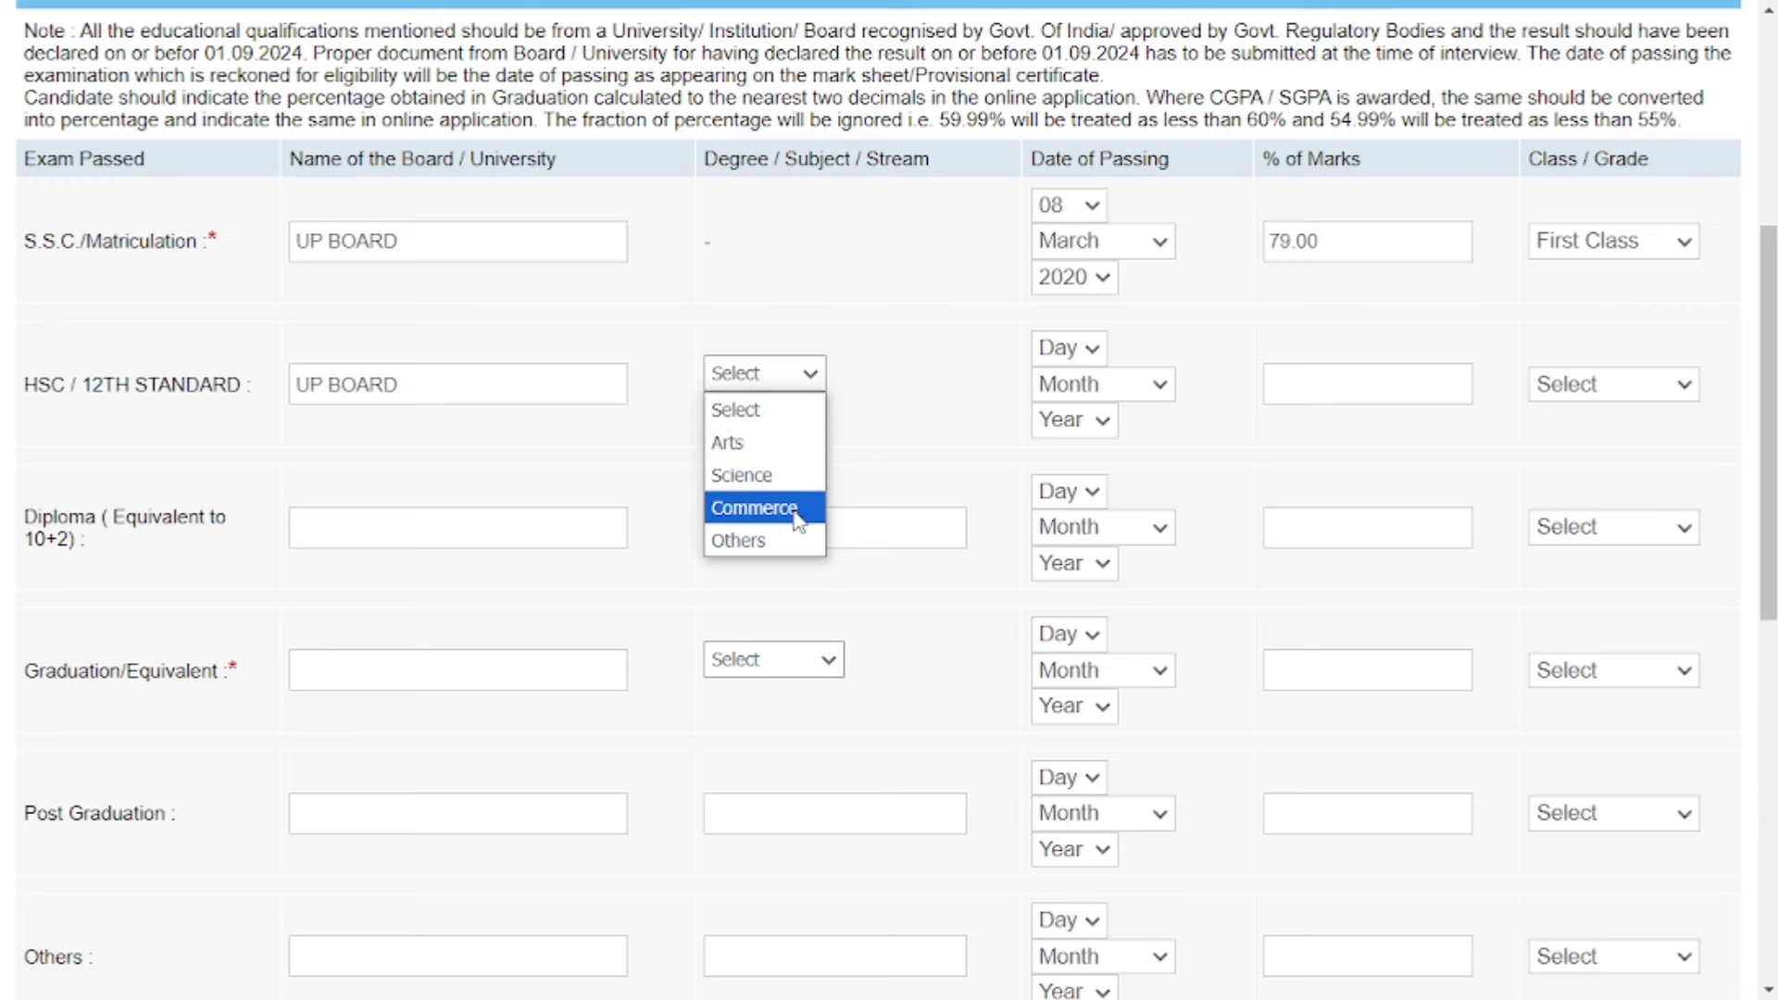
click(794, 475)
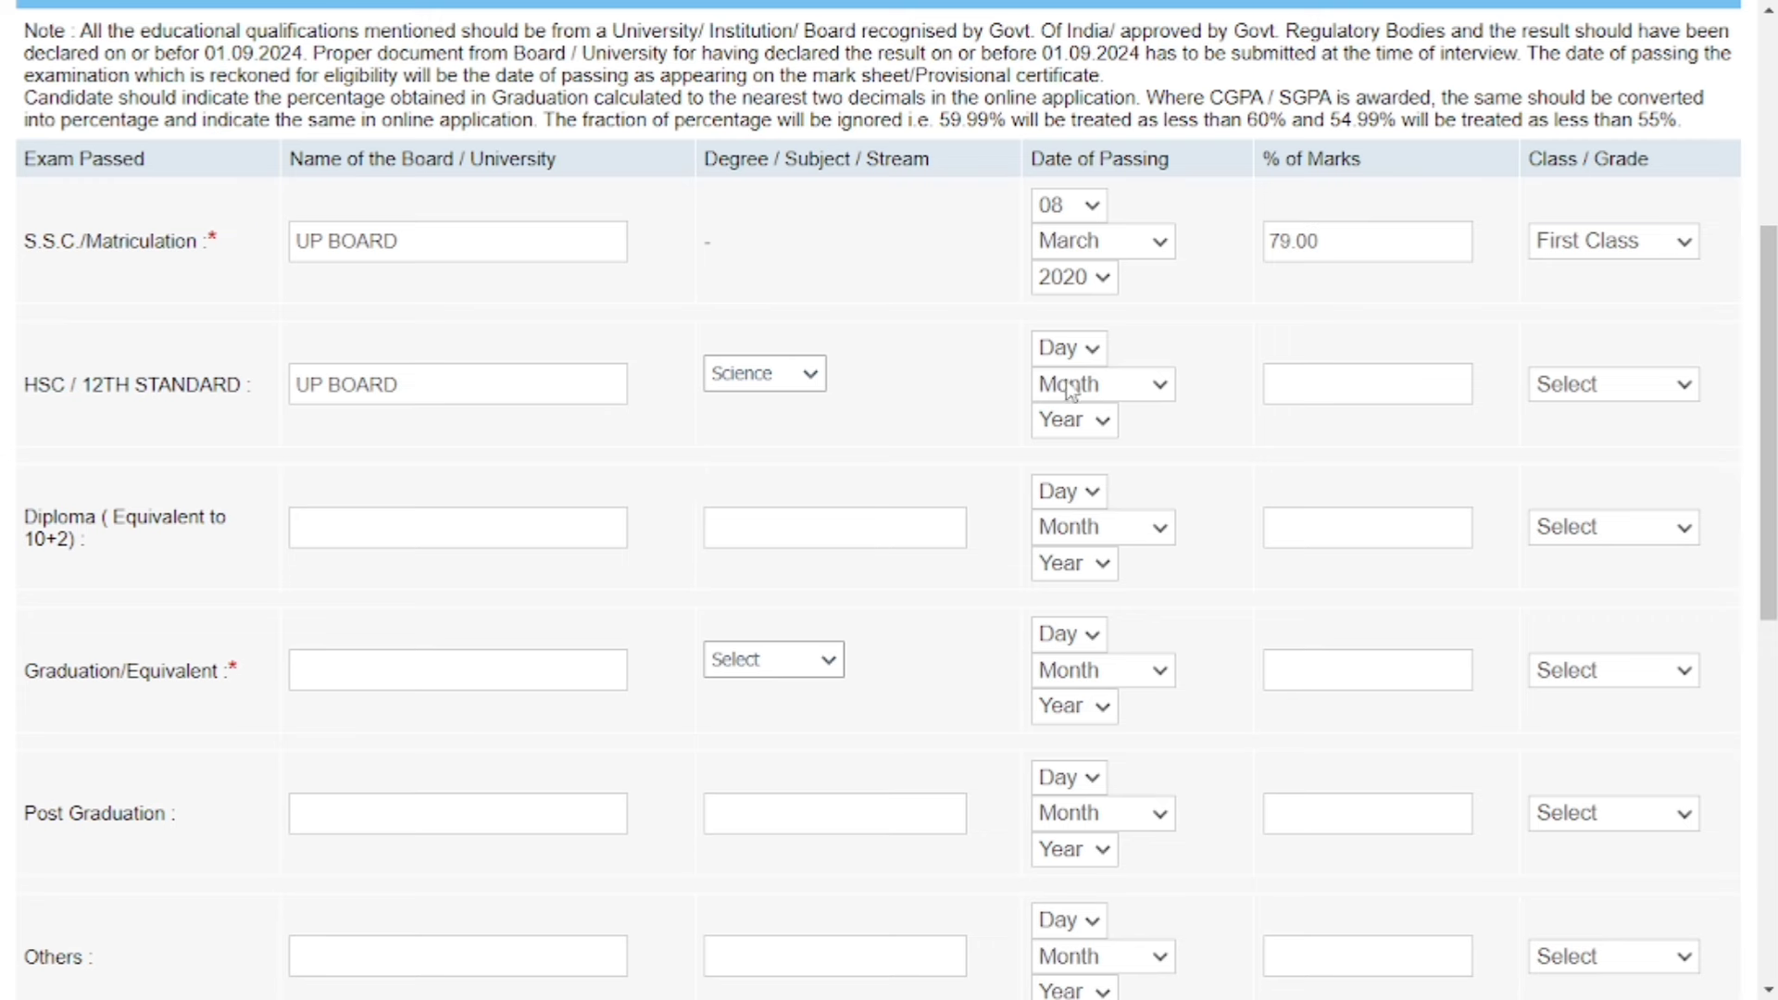
click(1067, 352)
click(1054, 679)
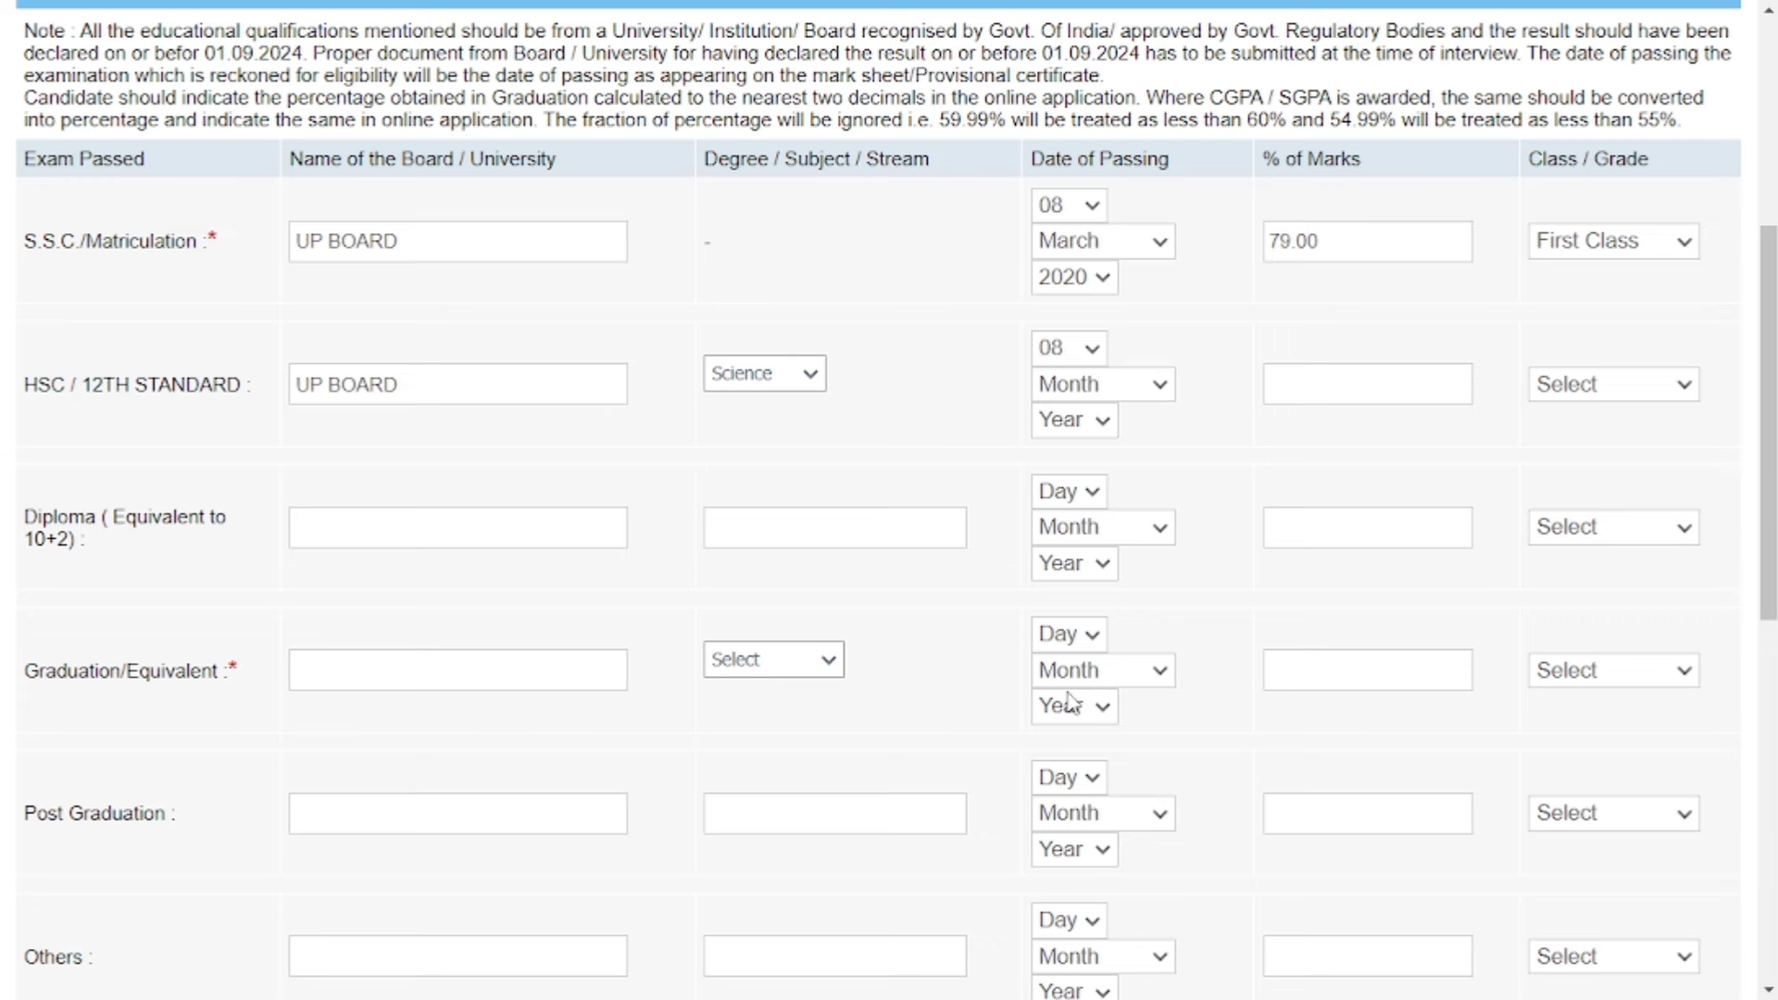
click(1101, 389)
click(1080, 497)
click(1074, 422)
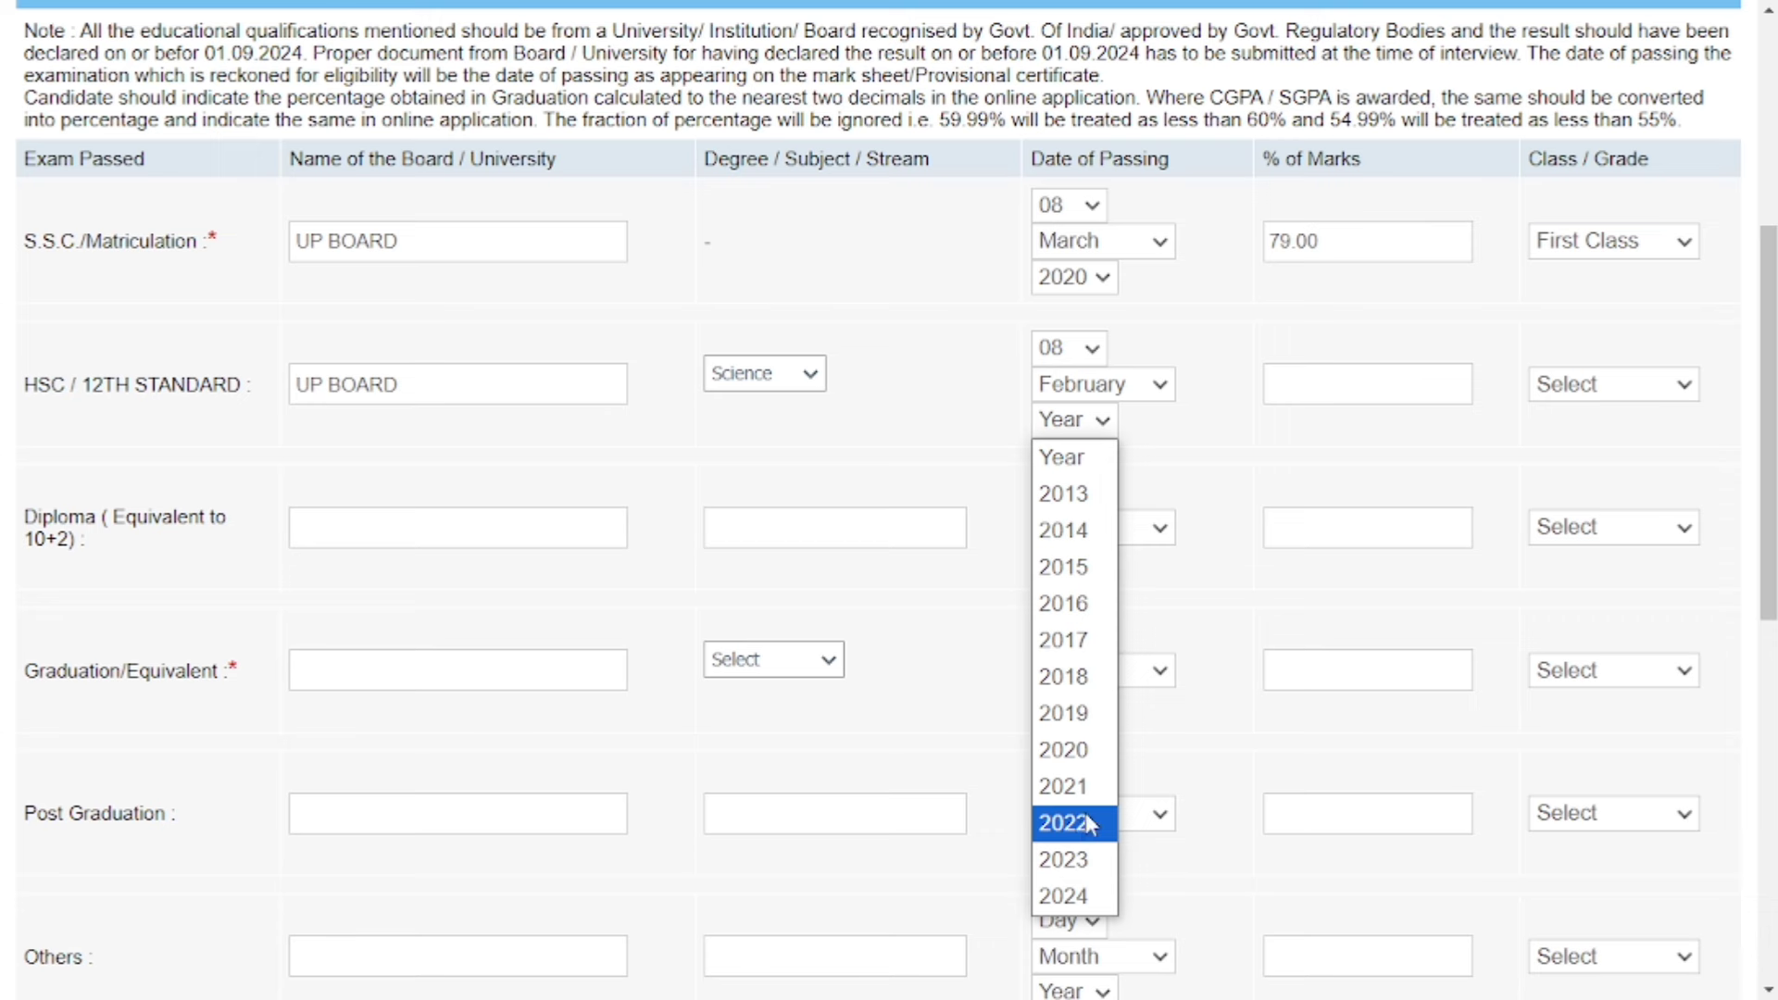
click(1091, 824)
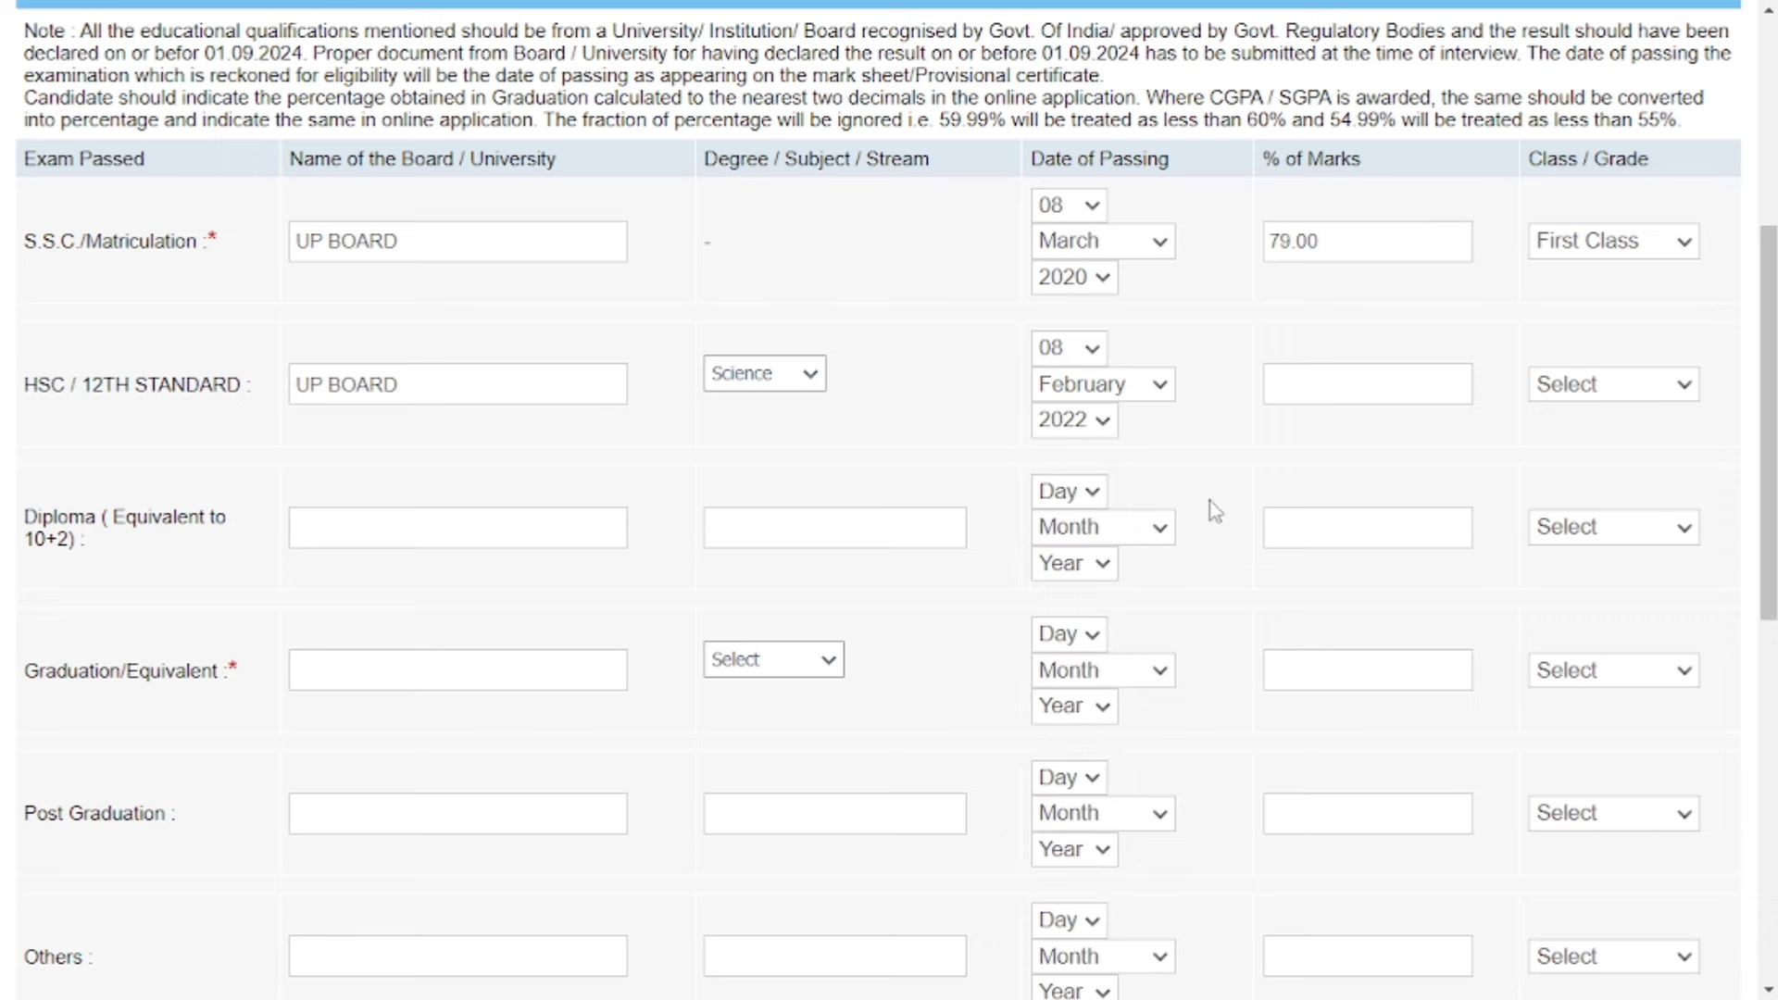
Enter 79.26% as the HSC marks and set the result to First Class.
click(1343, 386)
text(79.26)
click(1566, 384)
click(1597, 457)
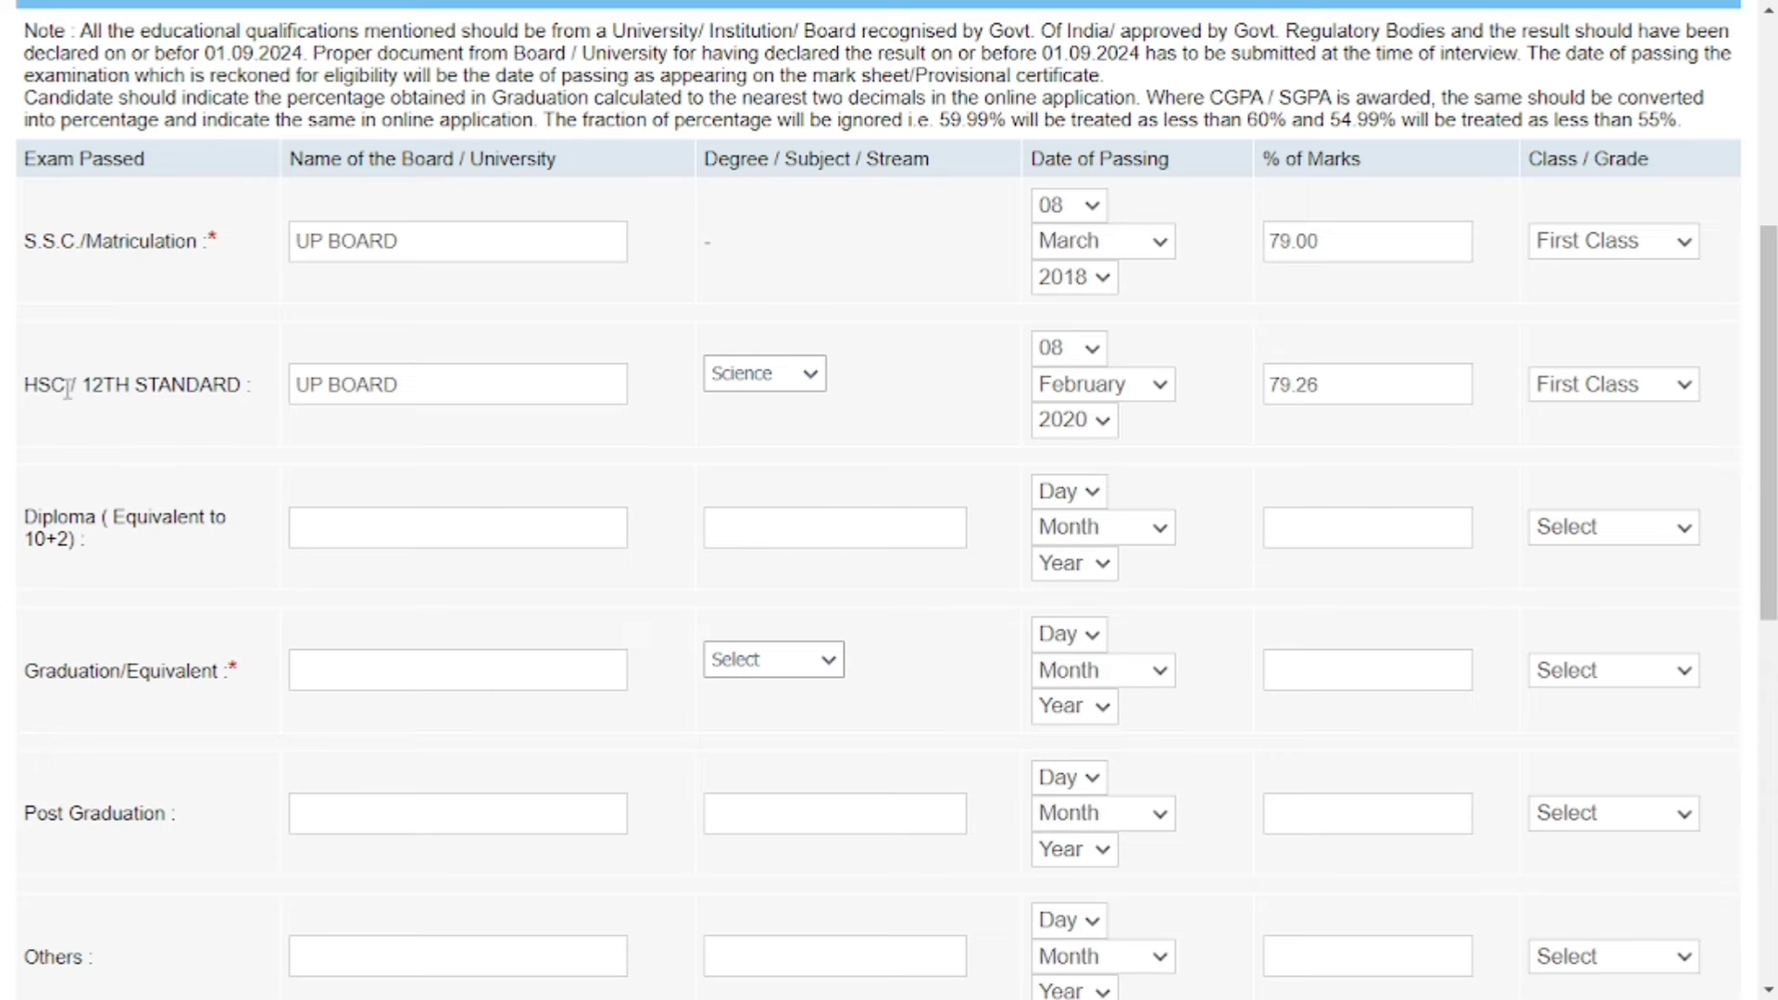
scroll(1452, 557, down, 3)
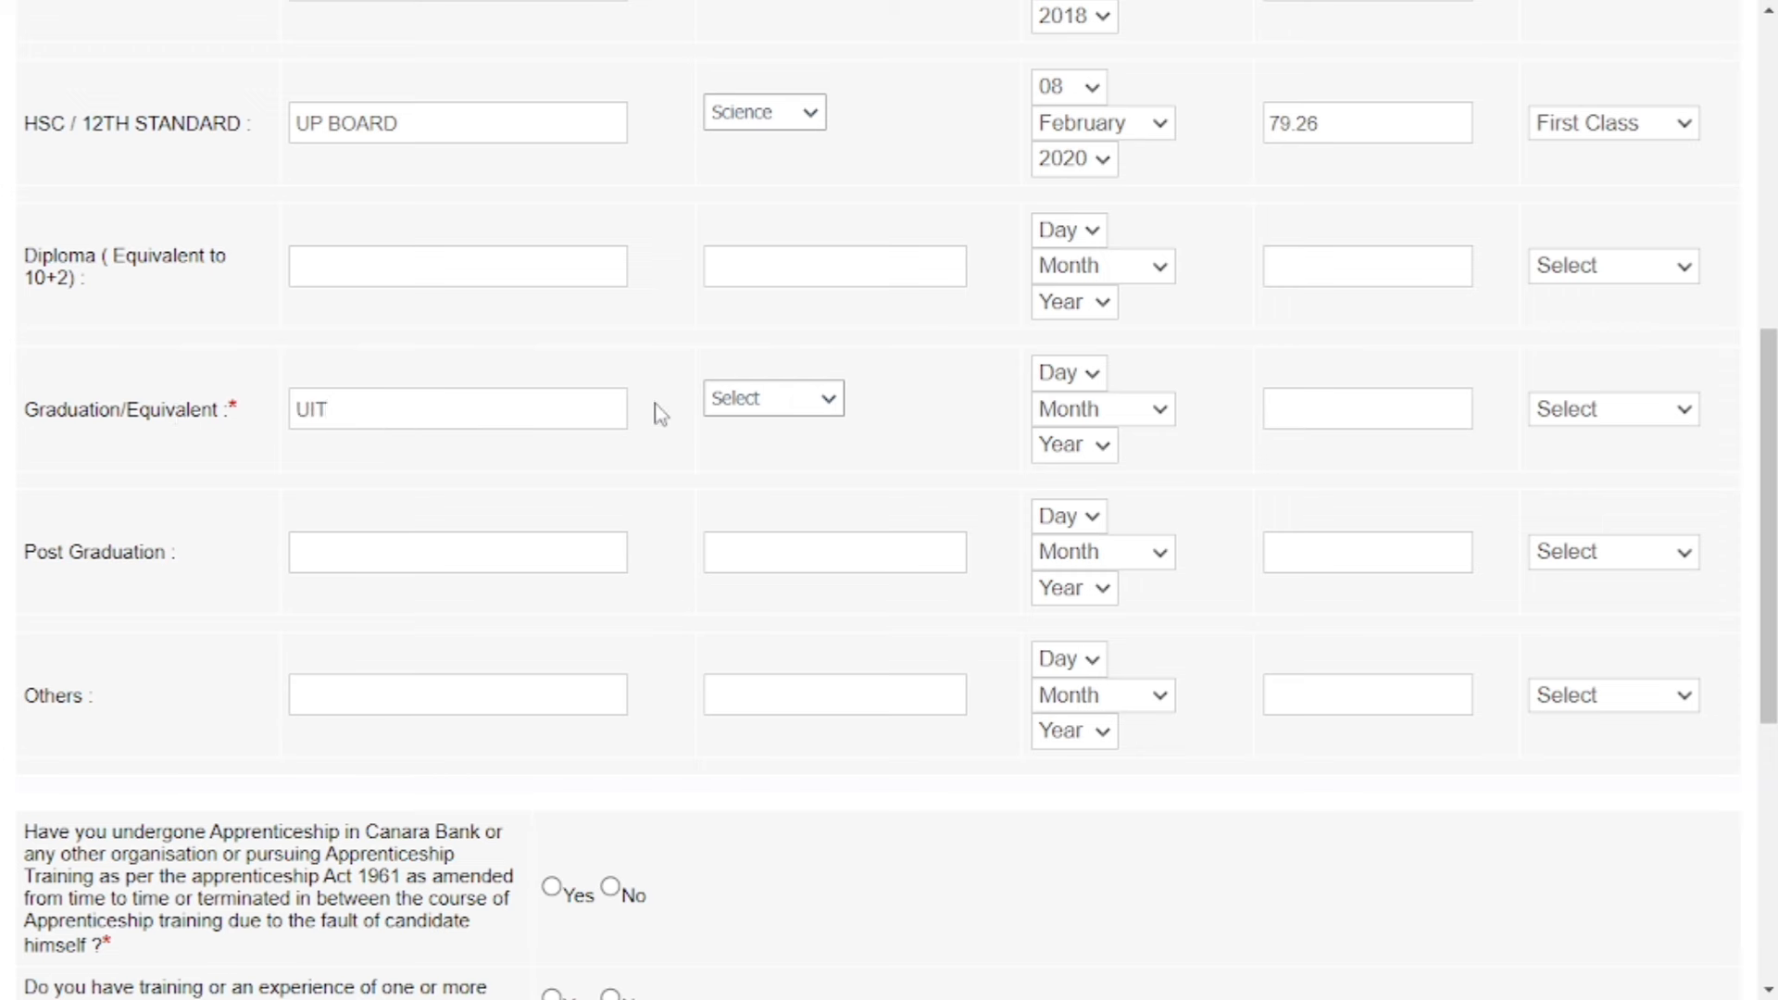
Set the graduation stream to Arts and the passing date to 05 April 2023.
click(752, 401)
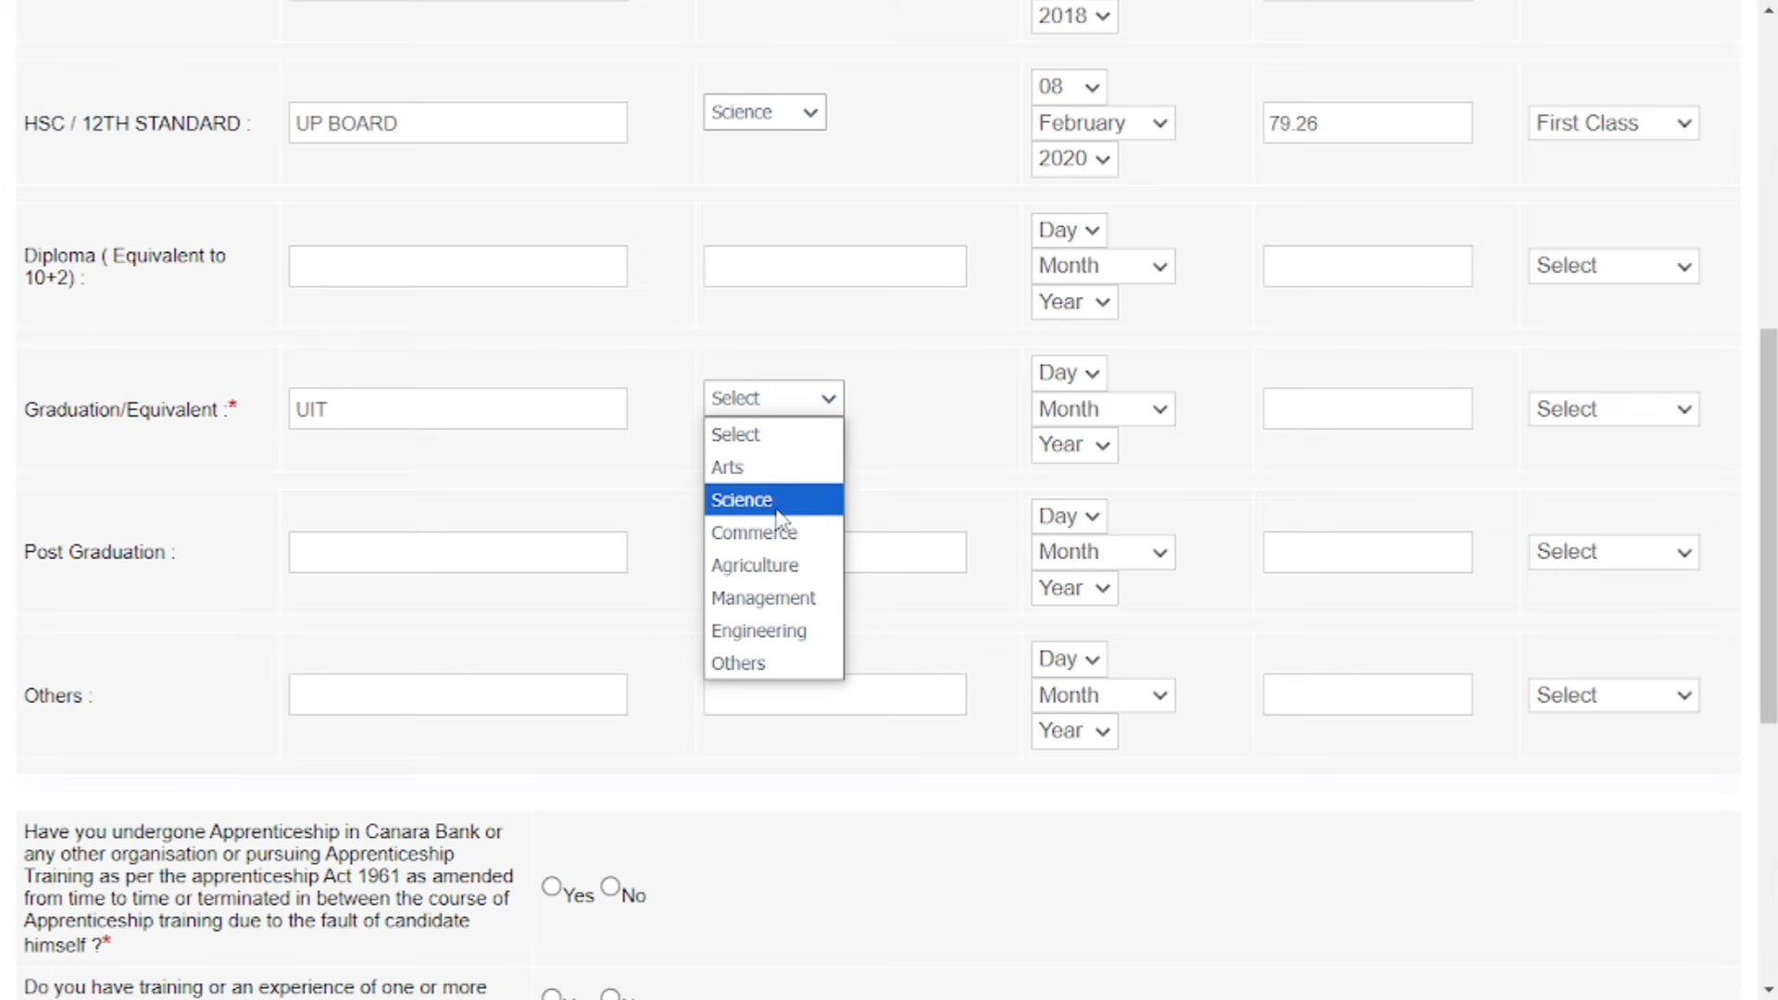
click(782, 468)
click(1092, 375)
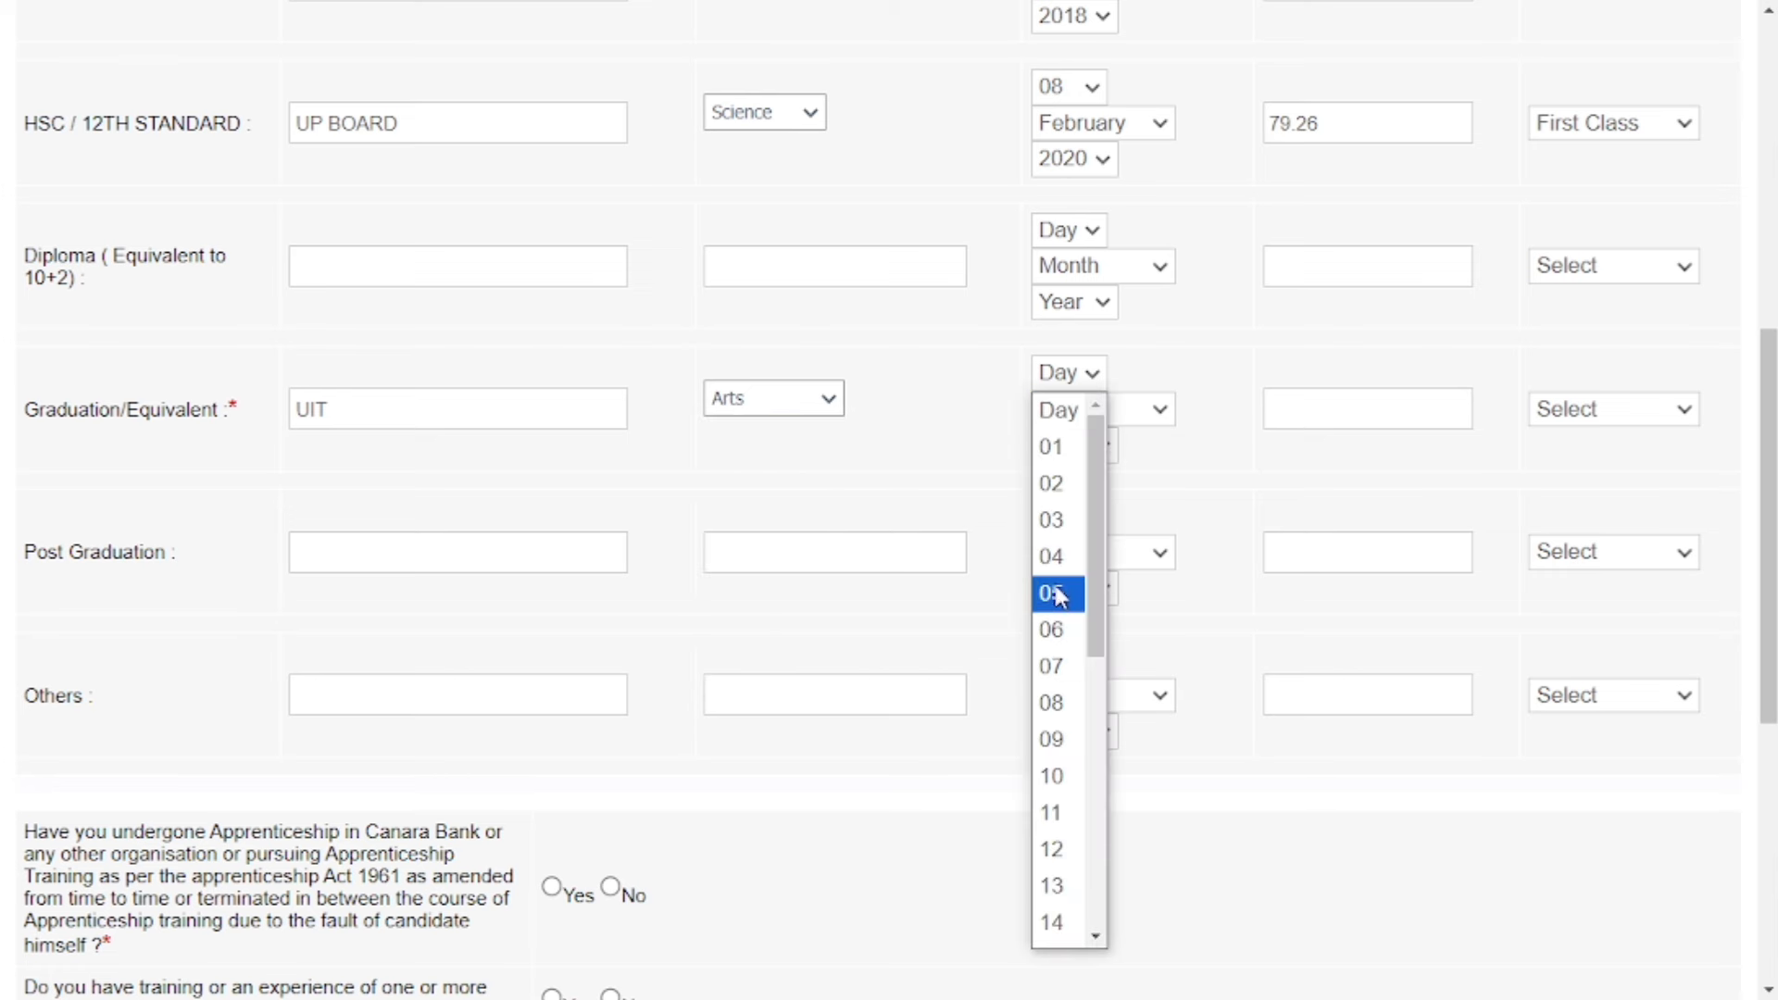
click(1052, 593)
click(1102, 418)
click(1074, 593)
click(1088, 447)
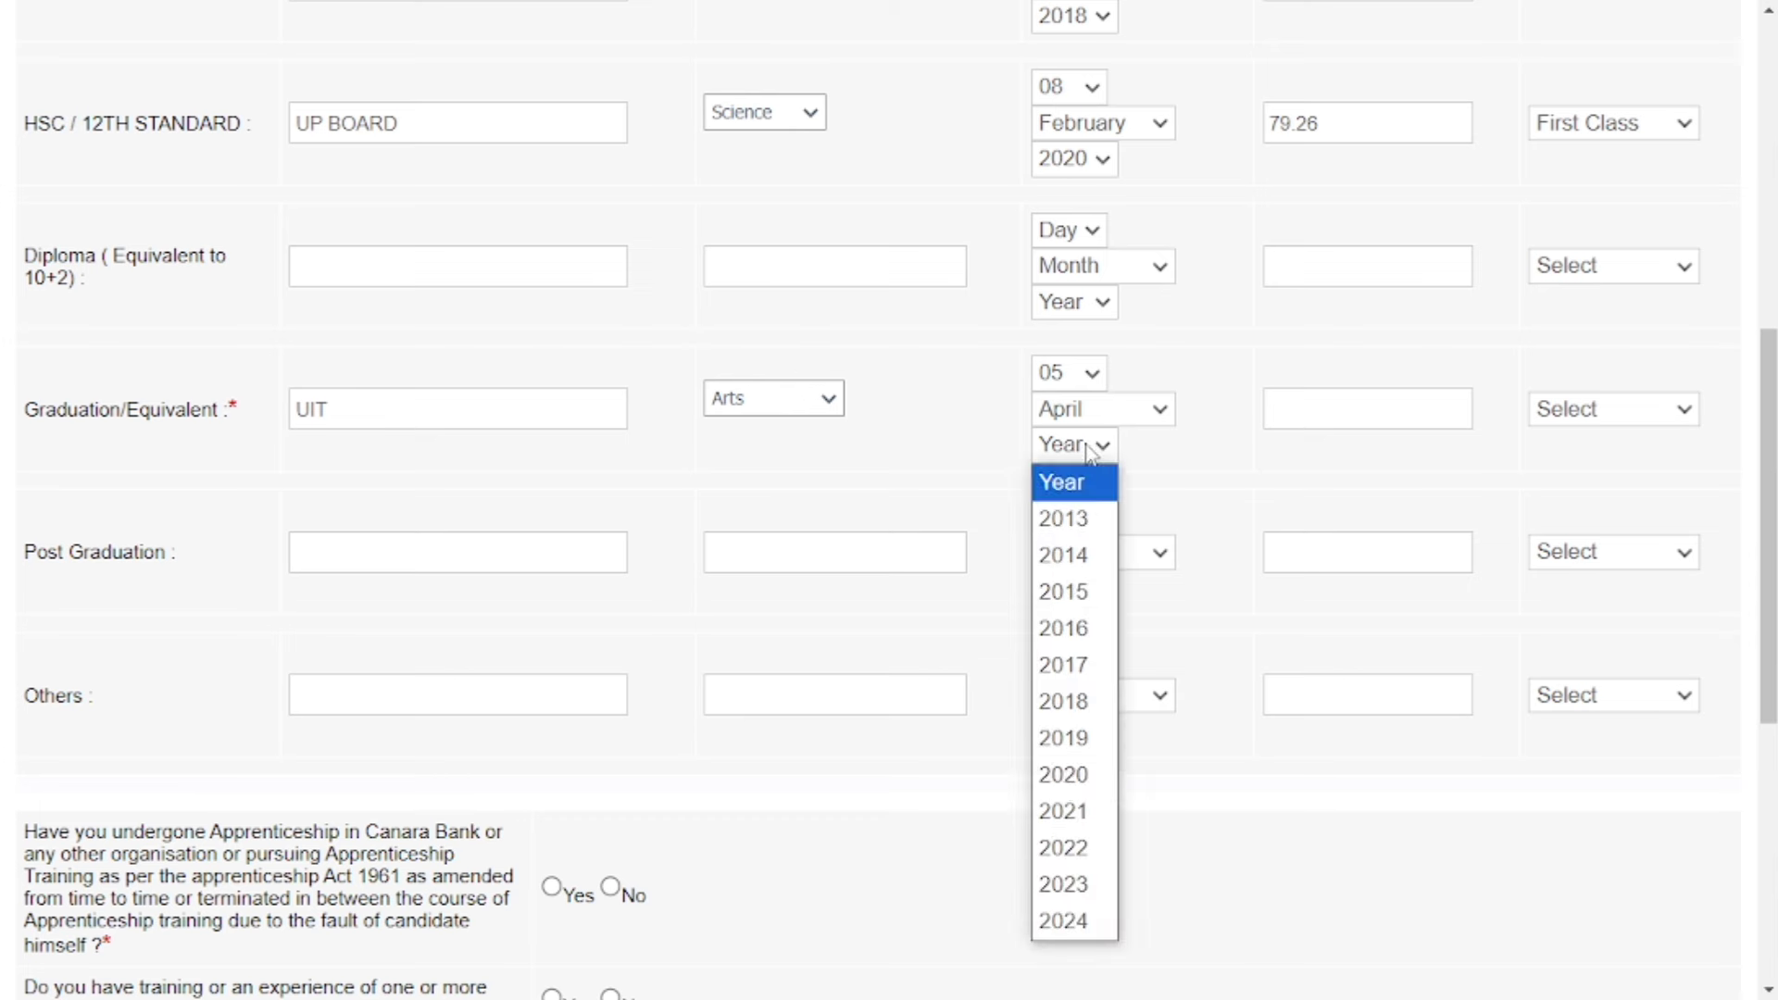
click(1074, 885)
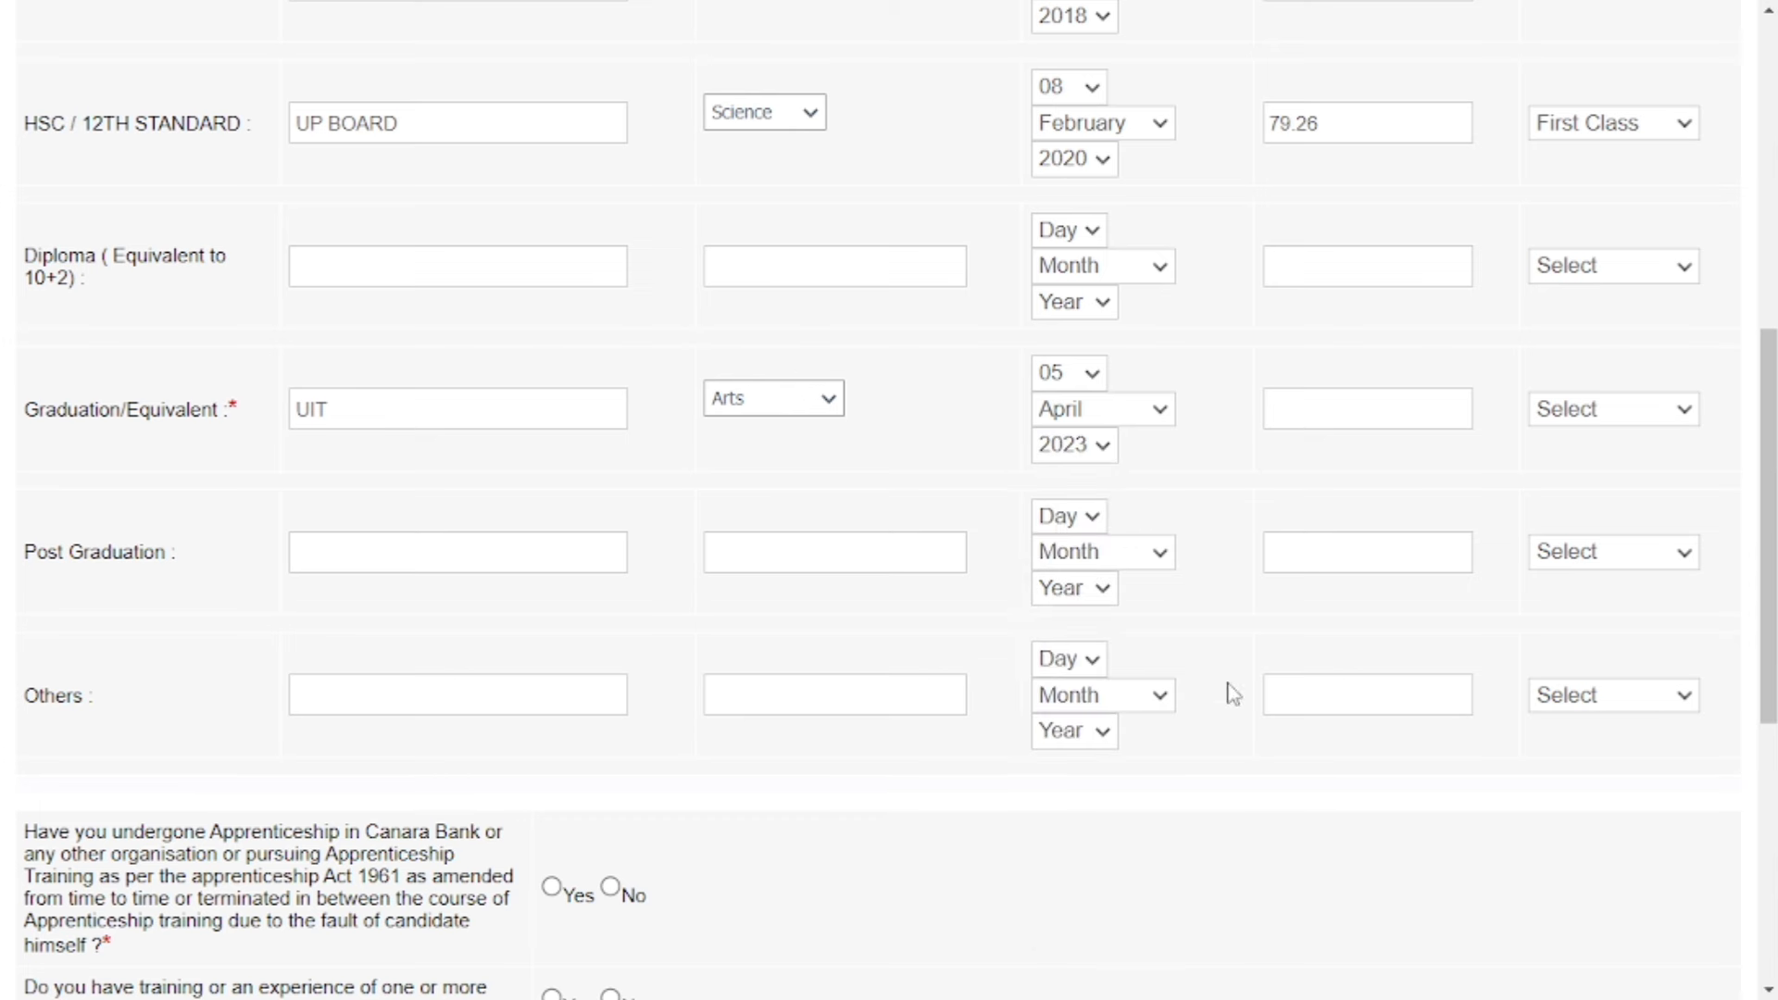
Enter 56.00% as the graduation marks with a Second Class result.
click(1357, 412)
click(1567, 409)
click(1586, 520)
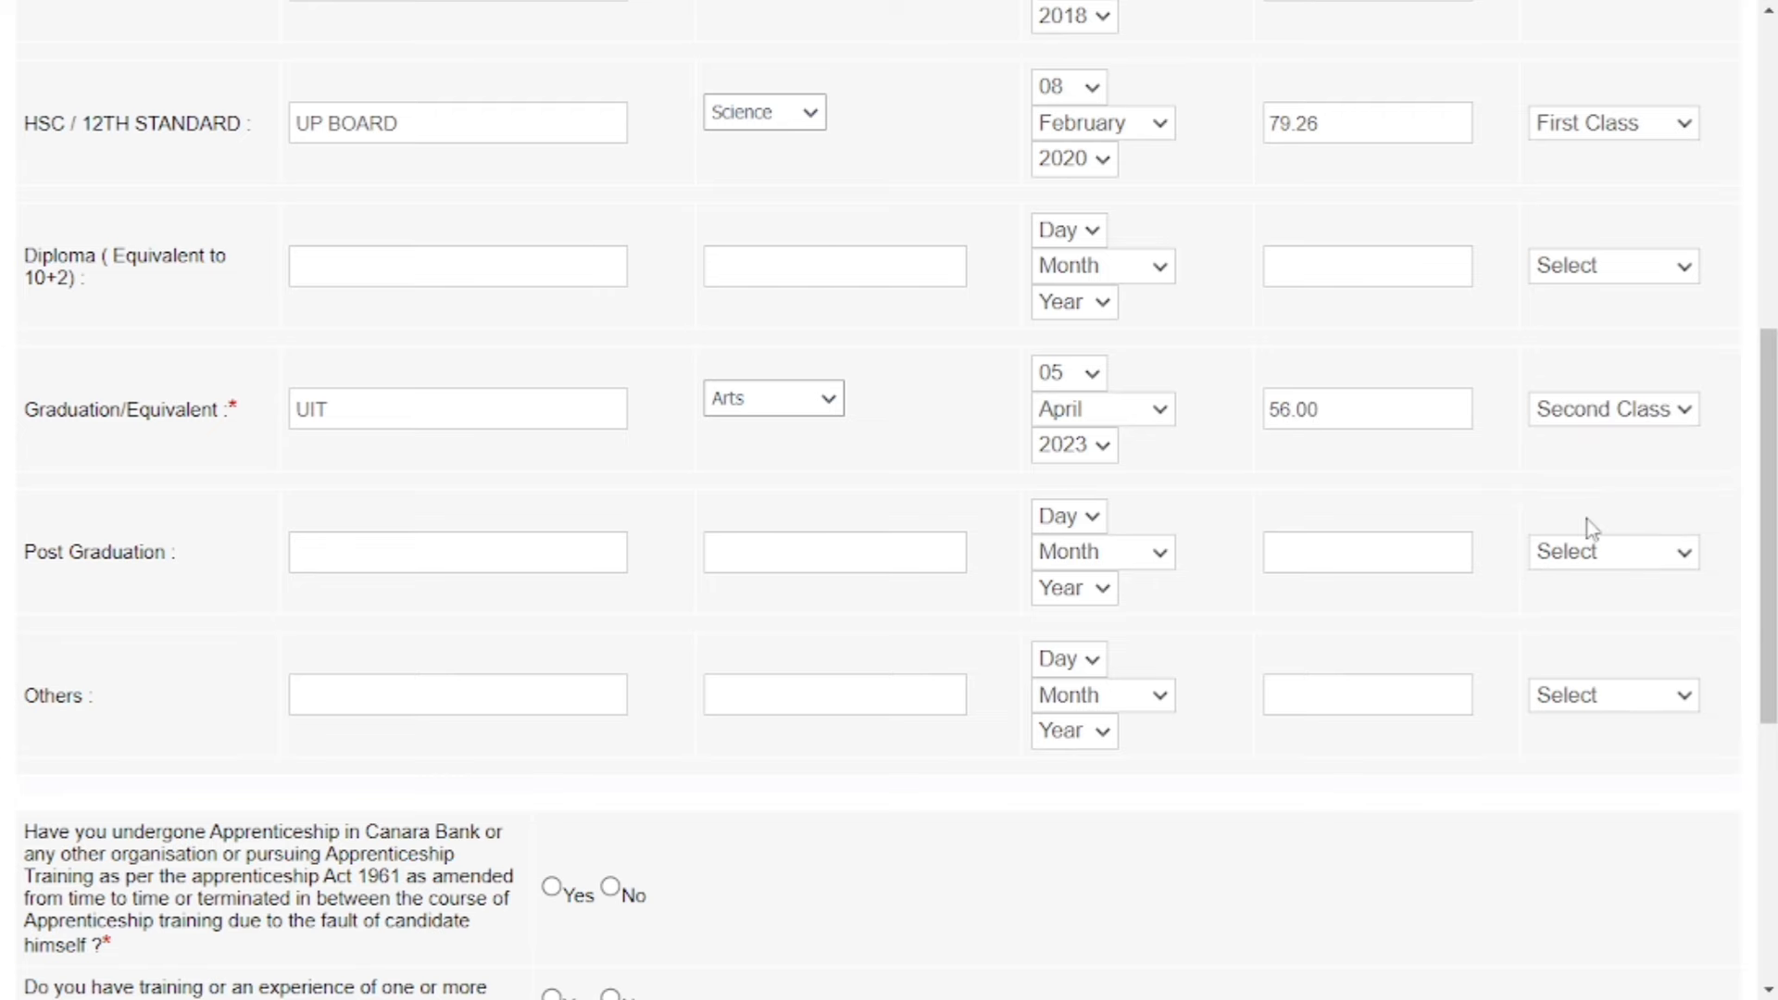
scroll(927, 535, down, 3)
scroll(882, 537, down, 3)
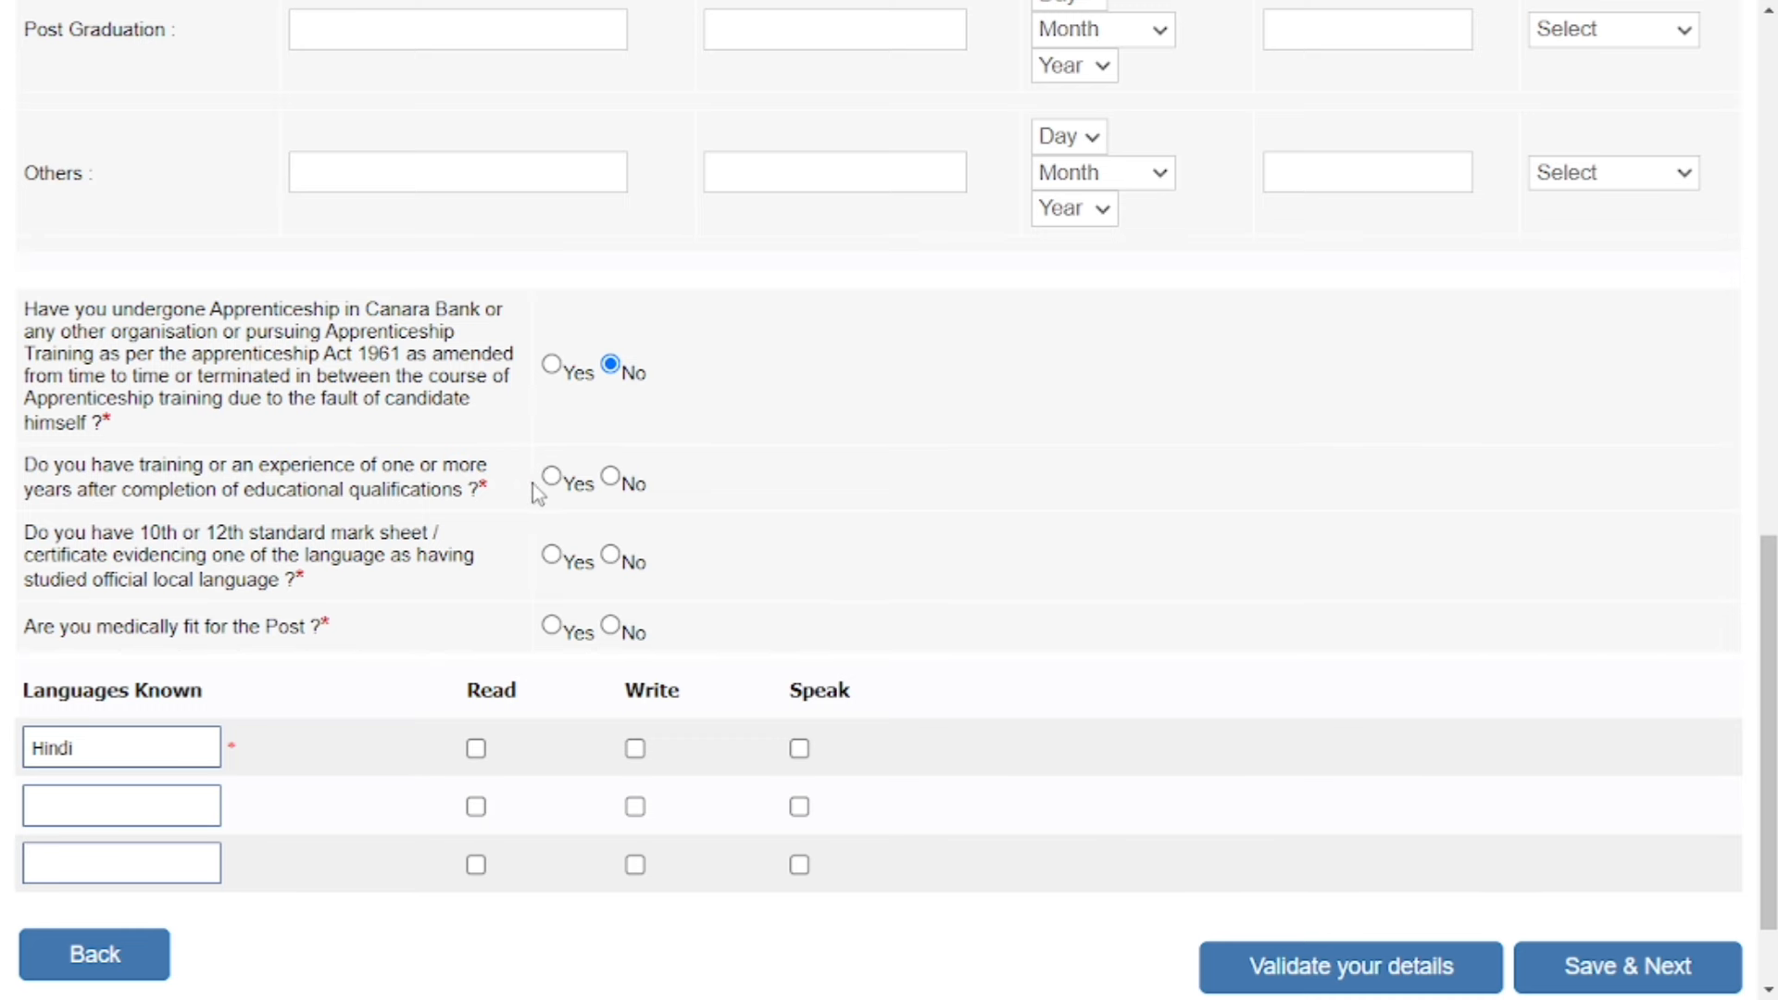
Answer No to experience and Yes to the local language certificate, and tick Read/Write/Speak for Hindi.
click(611, 478)
scroll(612, 479, down, 2)
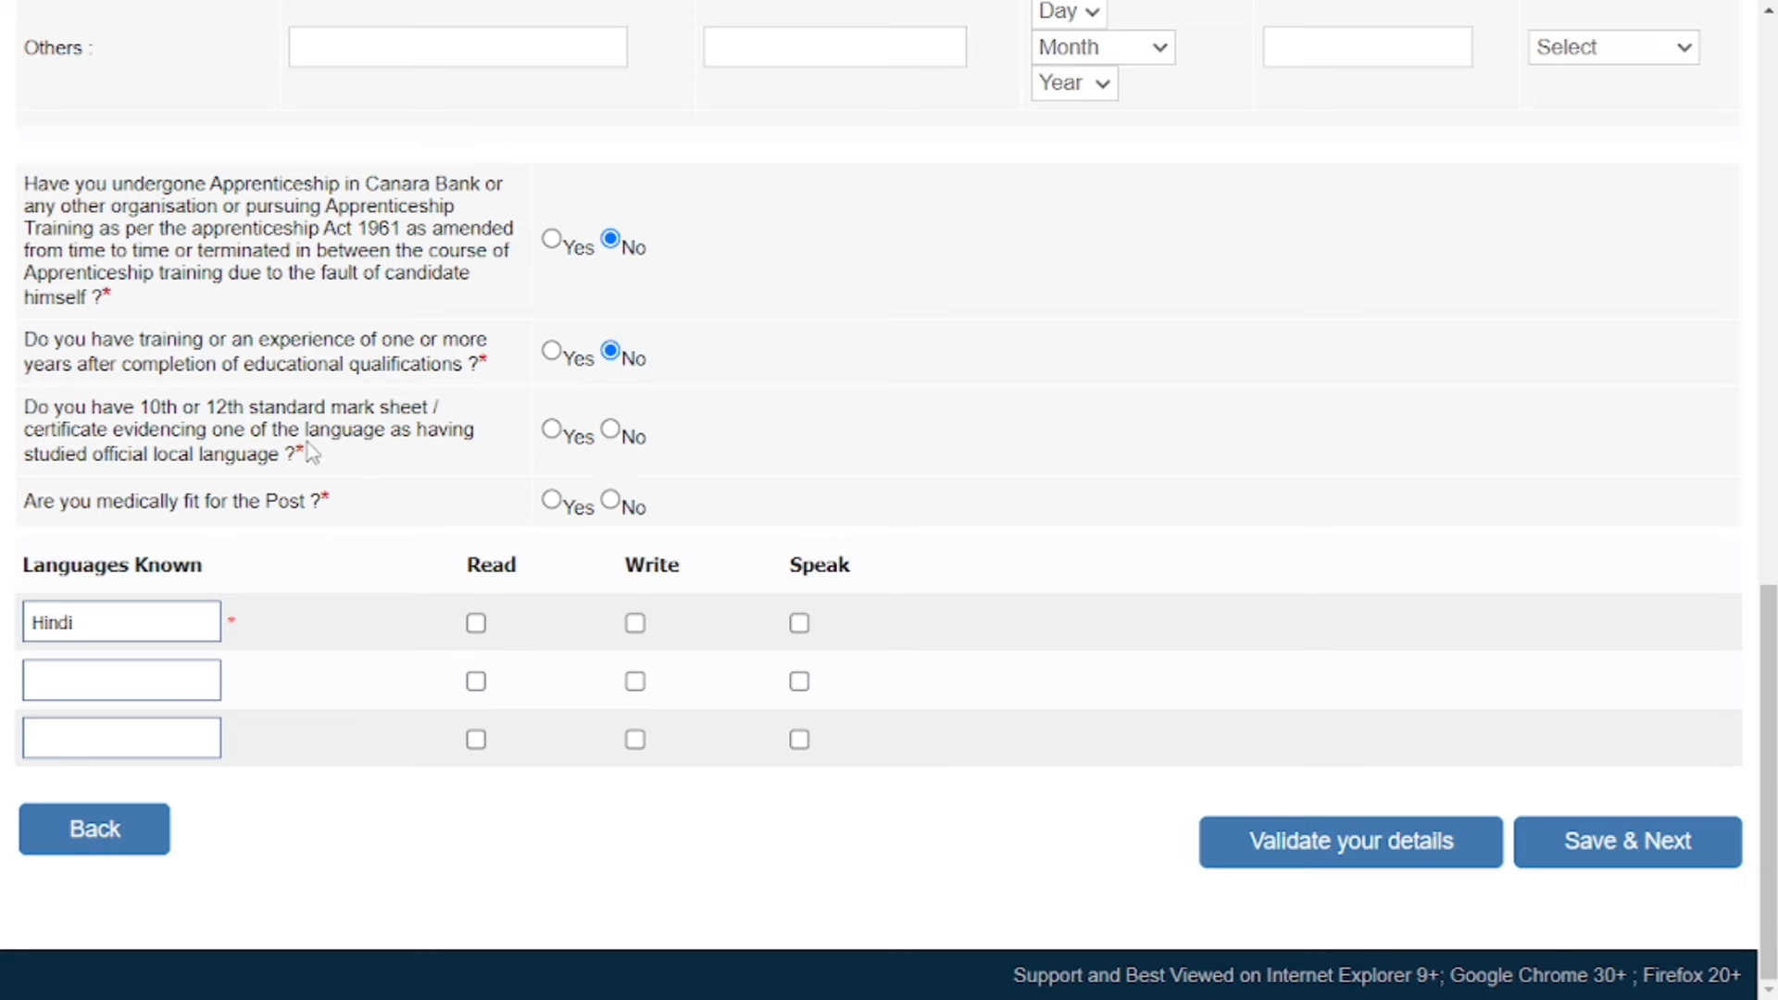
click(552, 433)
click(477, 624)
click(635, 625)
click(800, 624)
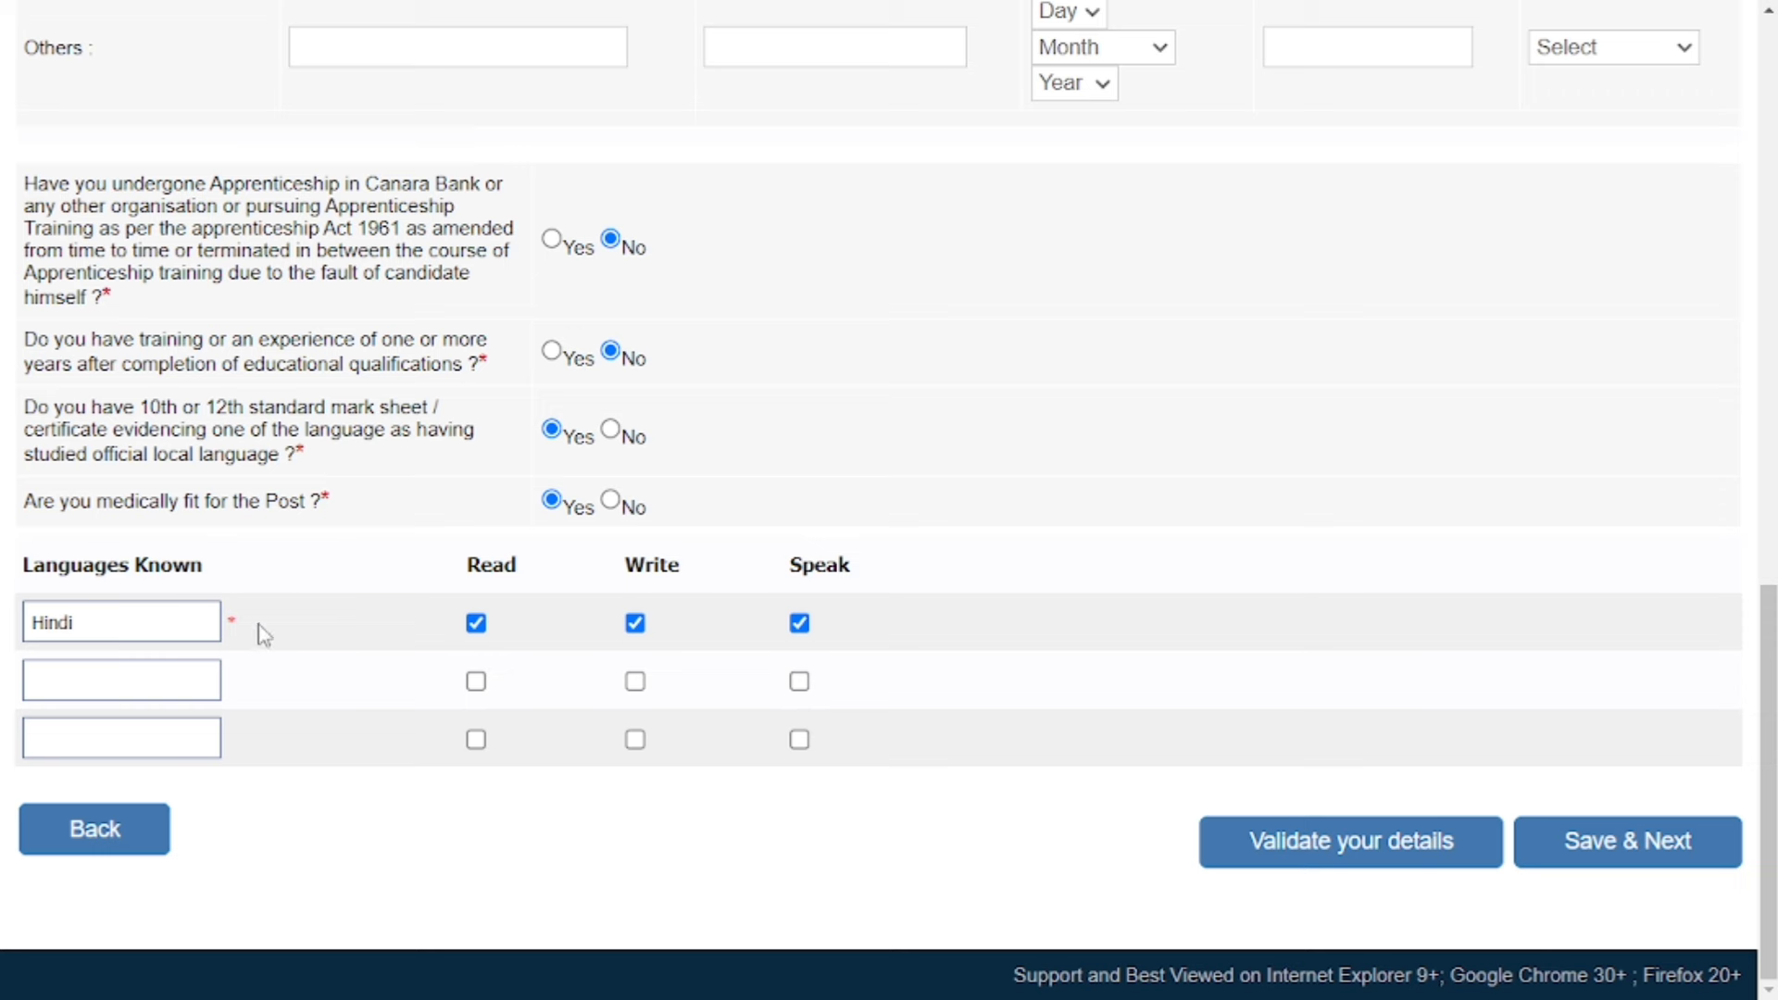
Confirm medical fitness, validate the details successfully, and save the qualifications page.
click(72, 677)
click(1378, 841)
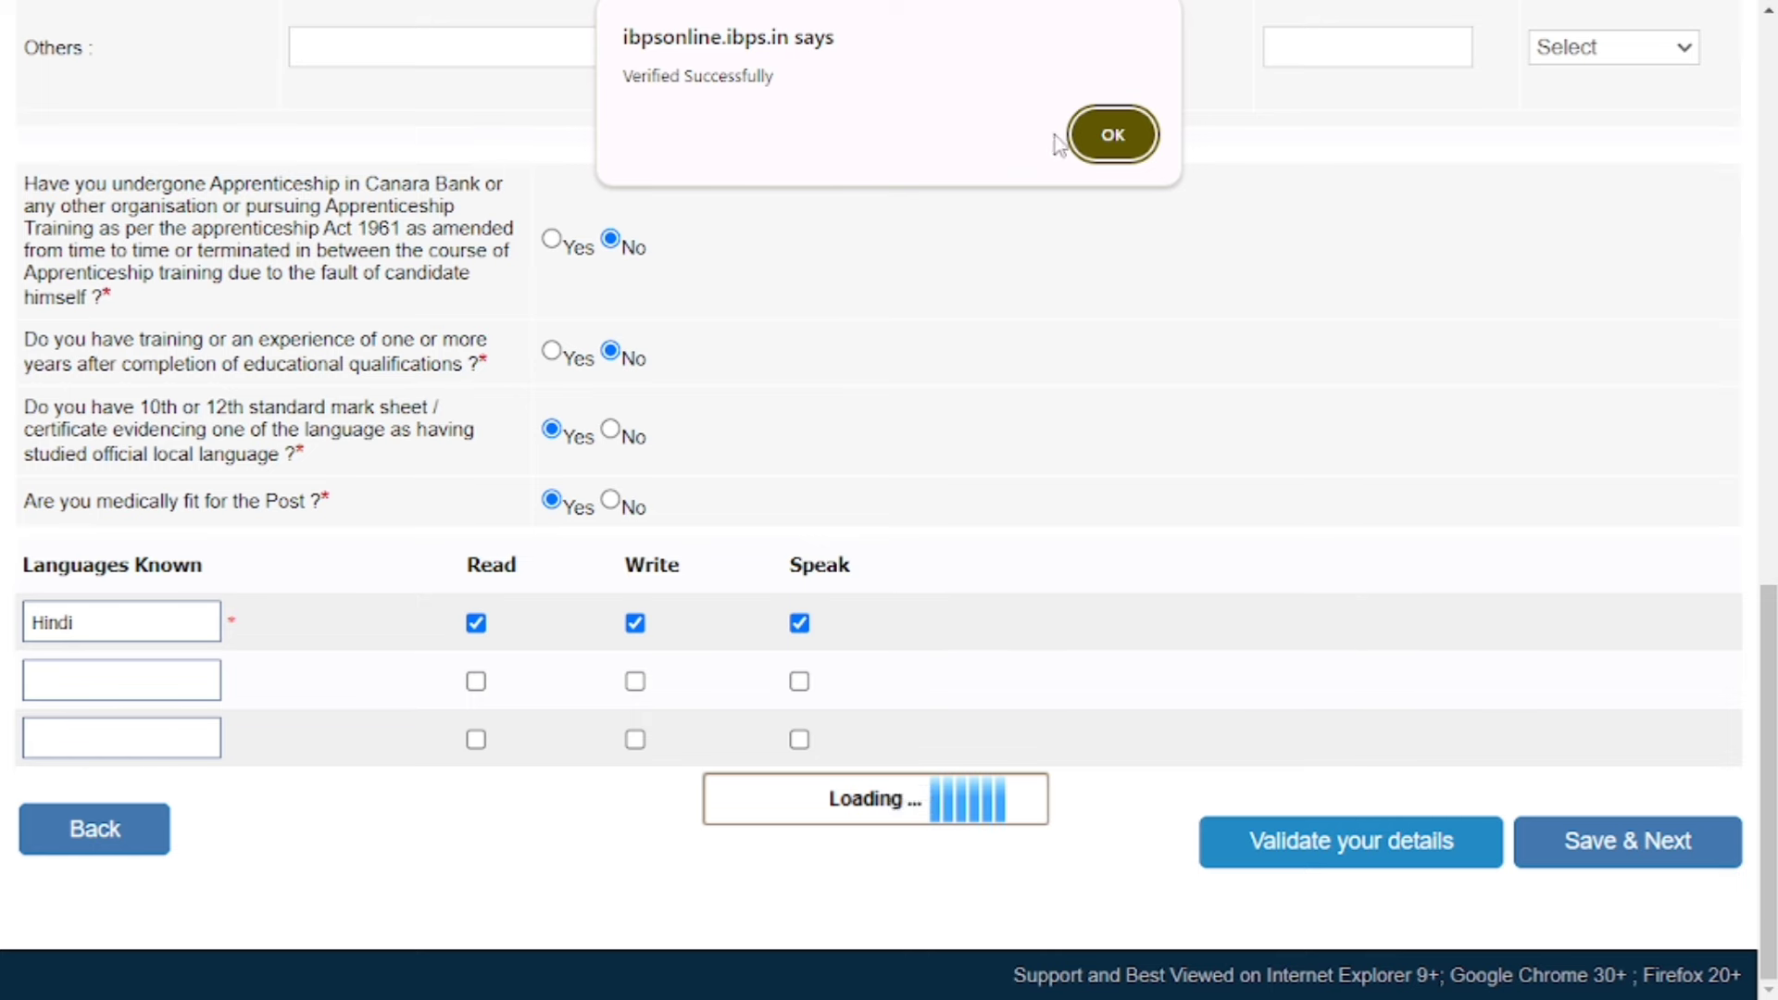
click(1111, 137)
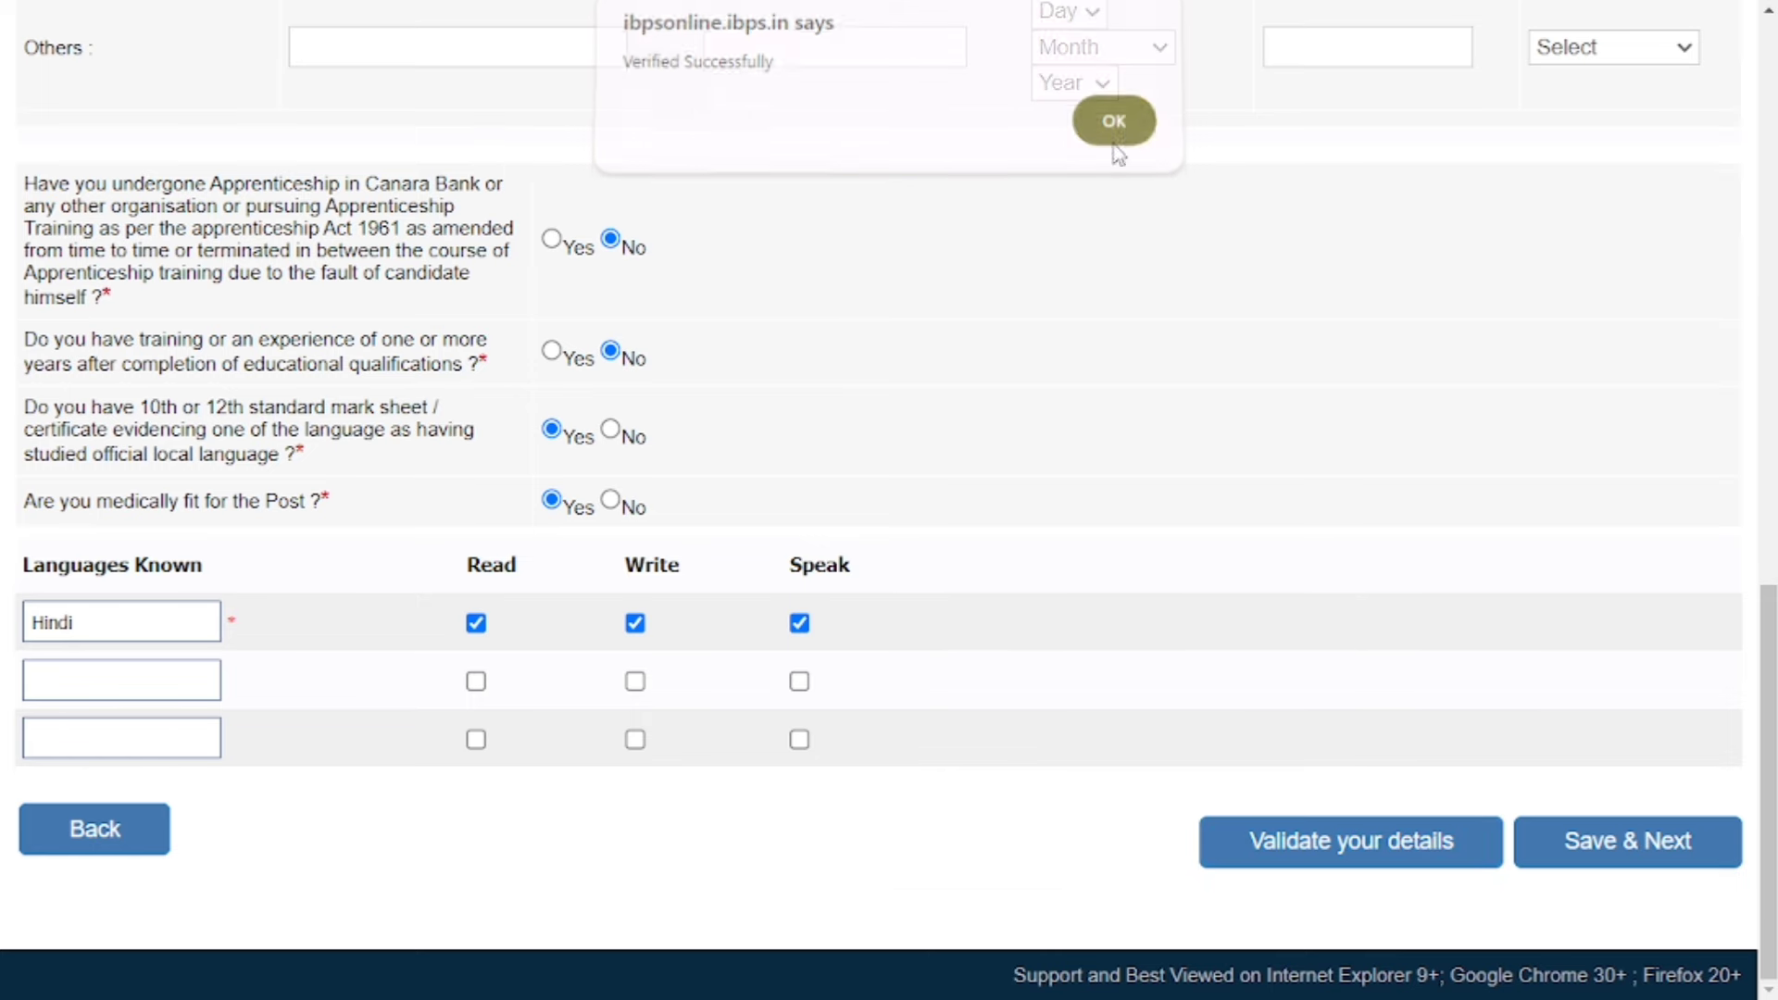
click(1685, 846)
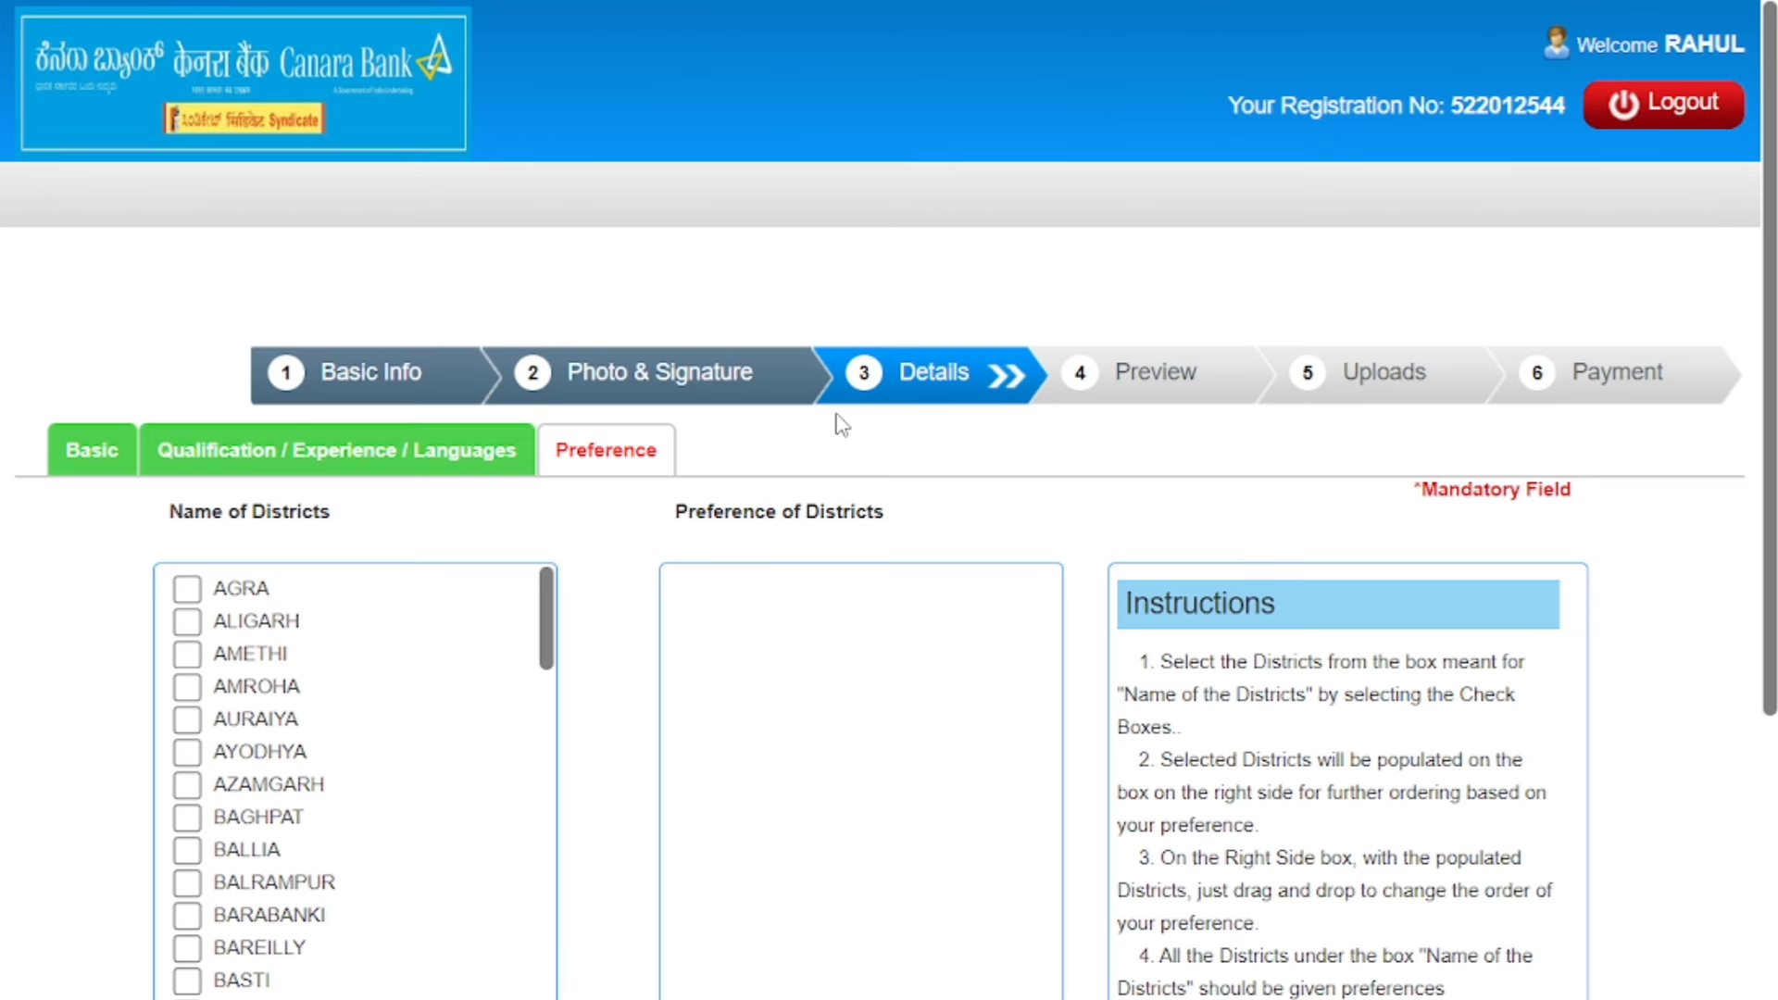
Tick VARANASI, SHAMLI, SANT KABIR NAGAR, SAHARANPUR, MIRZAPUR, MAU, MAHRAJGANJ, KANPUR DEHAT, JHANSI and HATHRAS as districts.
scroll(841, 425, down, 3)
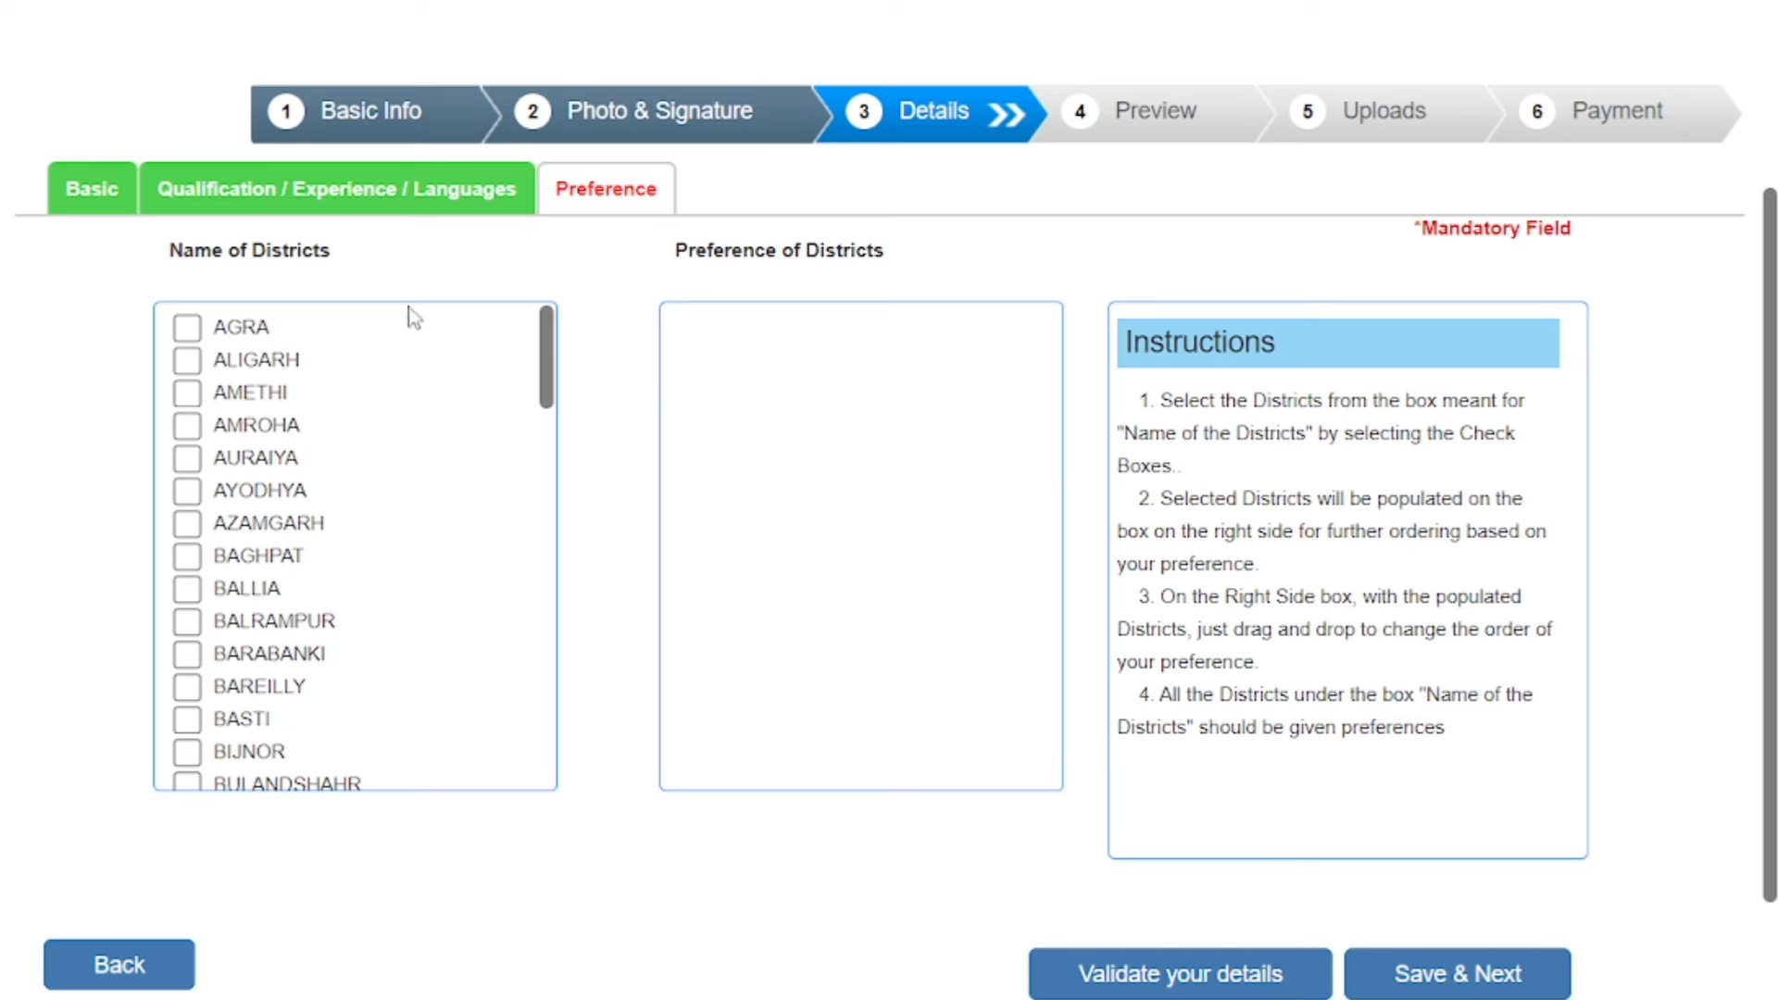
scroll(385, 528, down, 15)
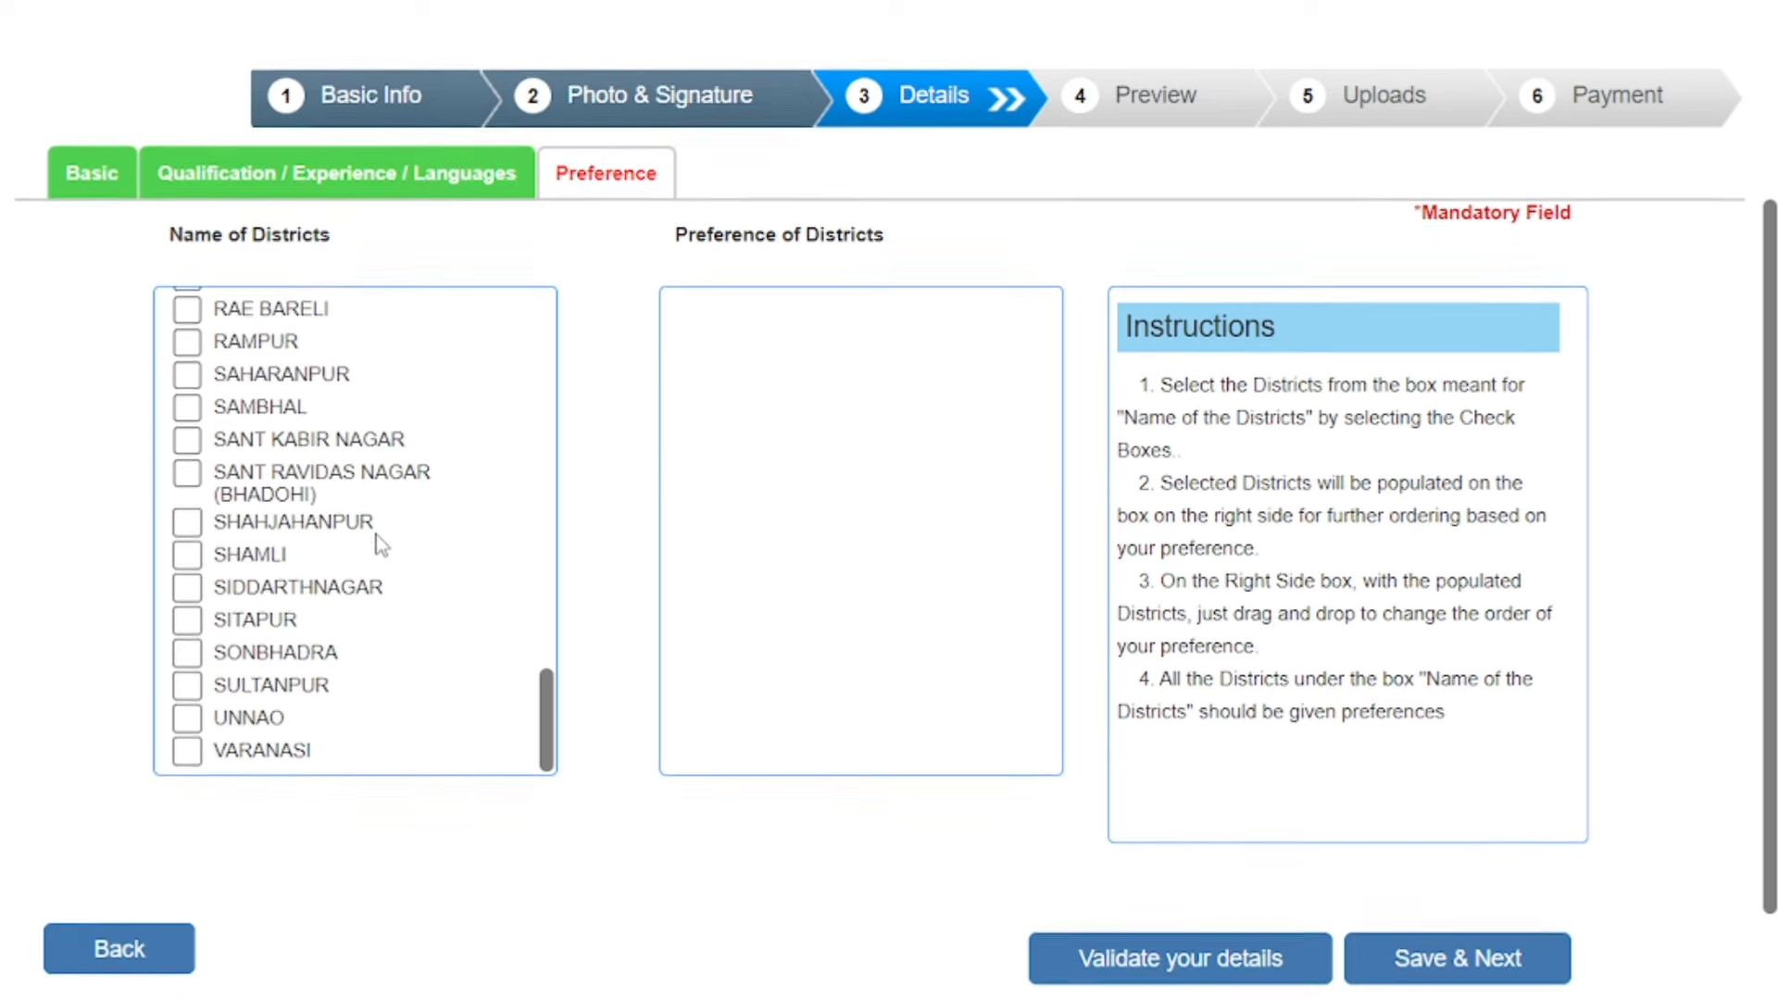
click(186, 632)
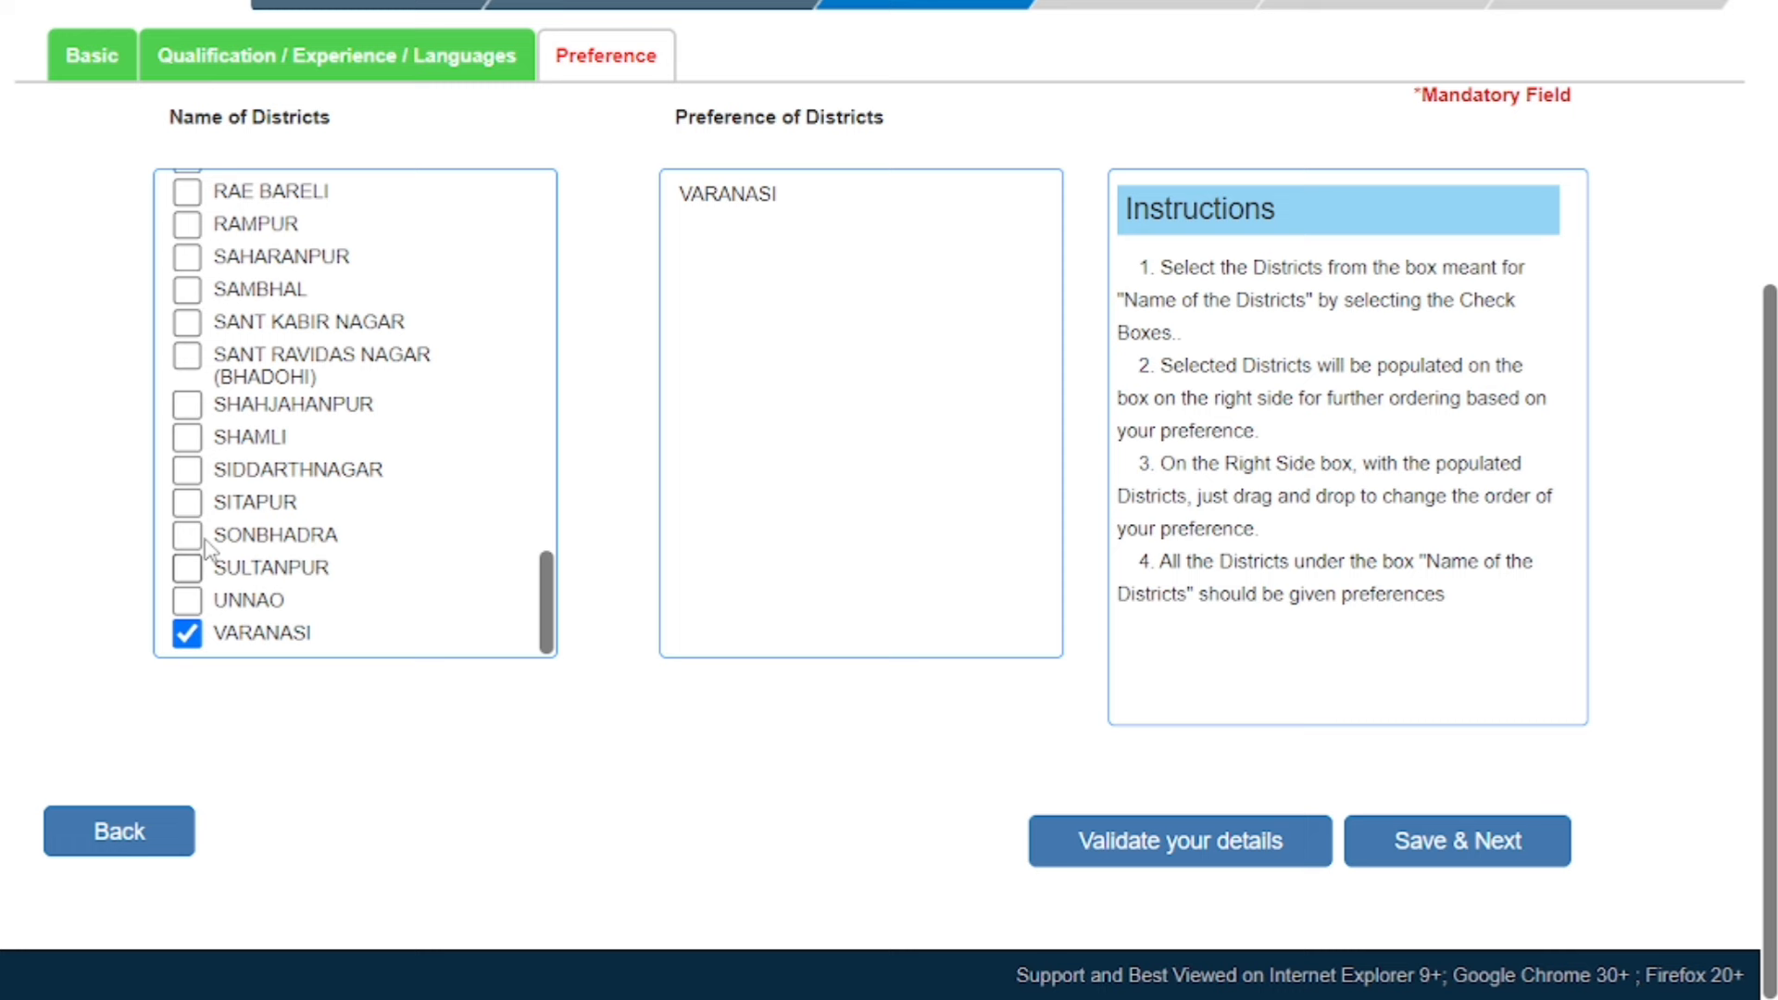
click(186, 436)
click(186, 322)
click(186, 256)
scroll(194, 380, up, 4)
click(186, 387)
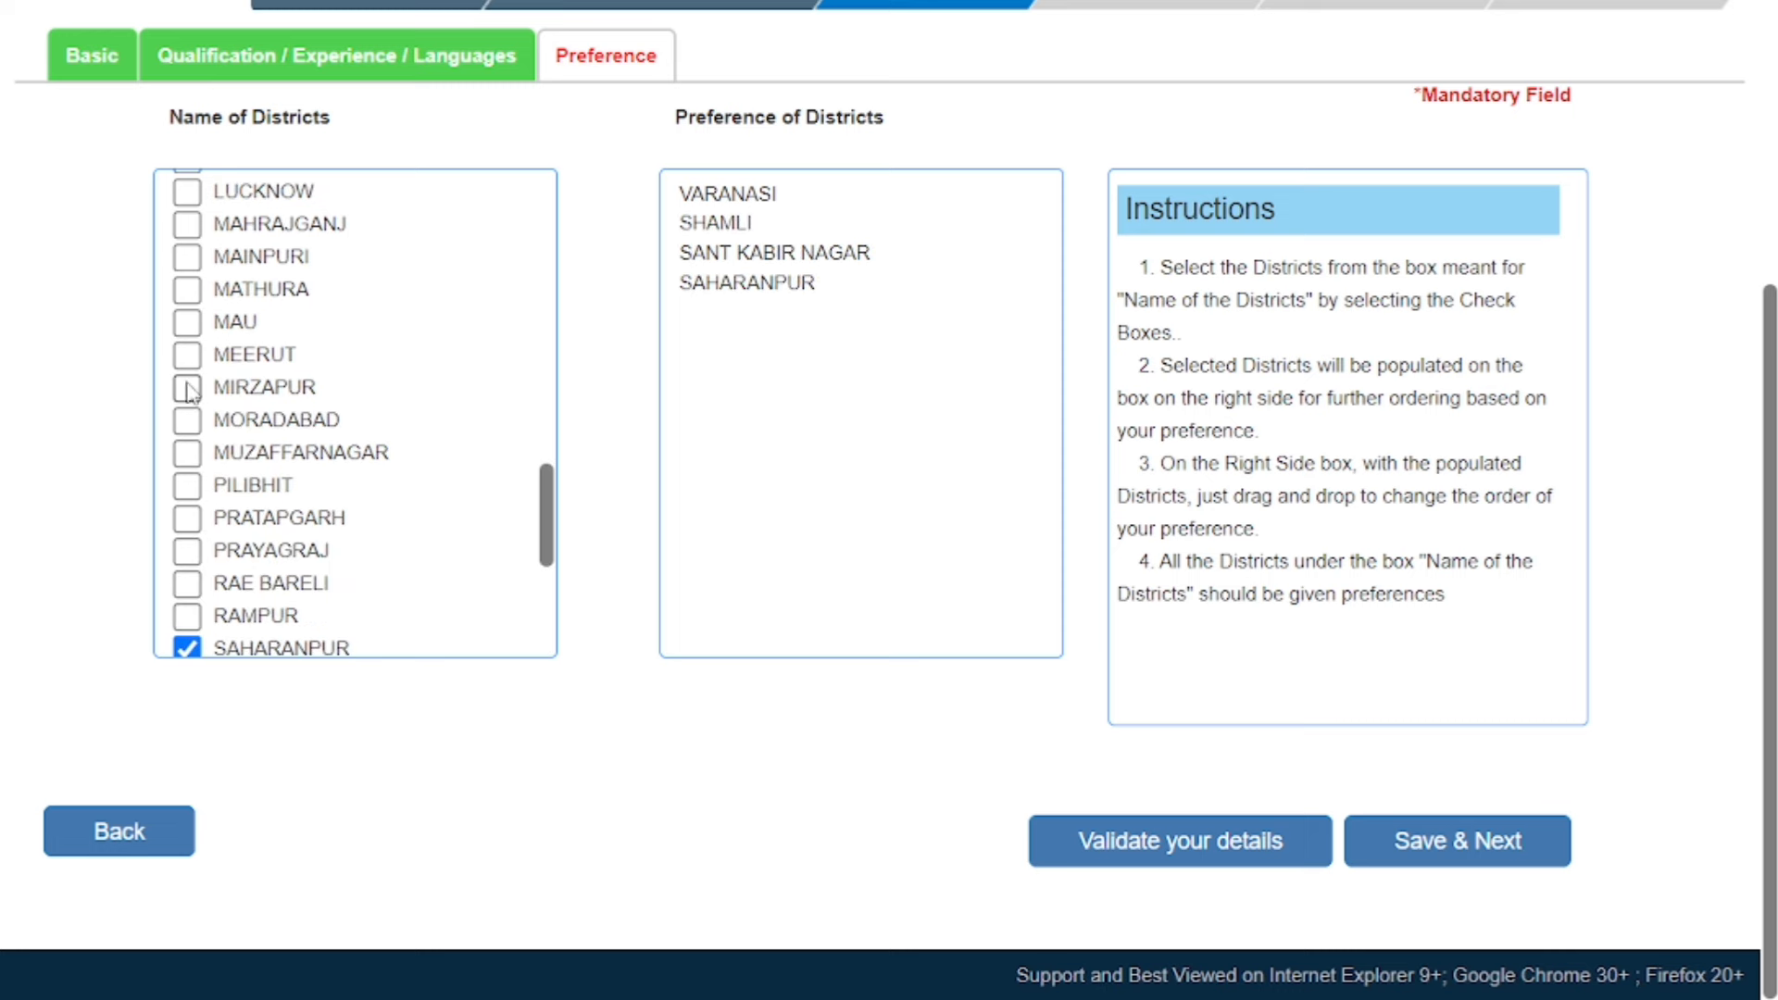
click(186, 321)
click(186, 223)
scroll(199, 369, up, 4)
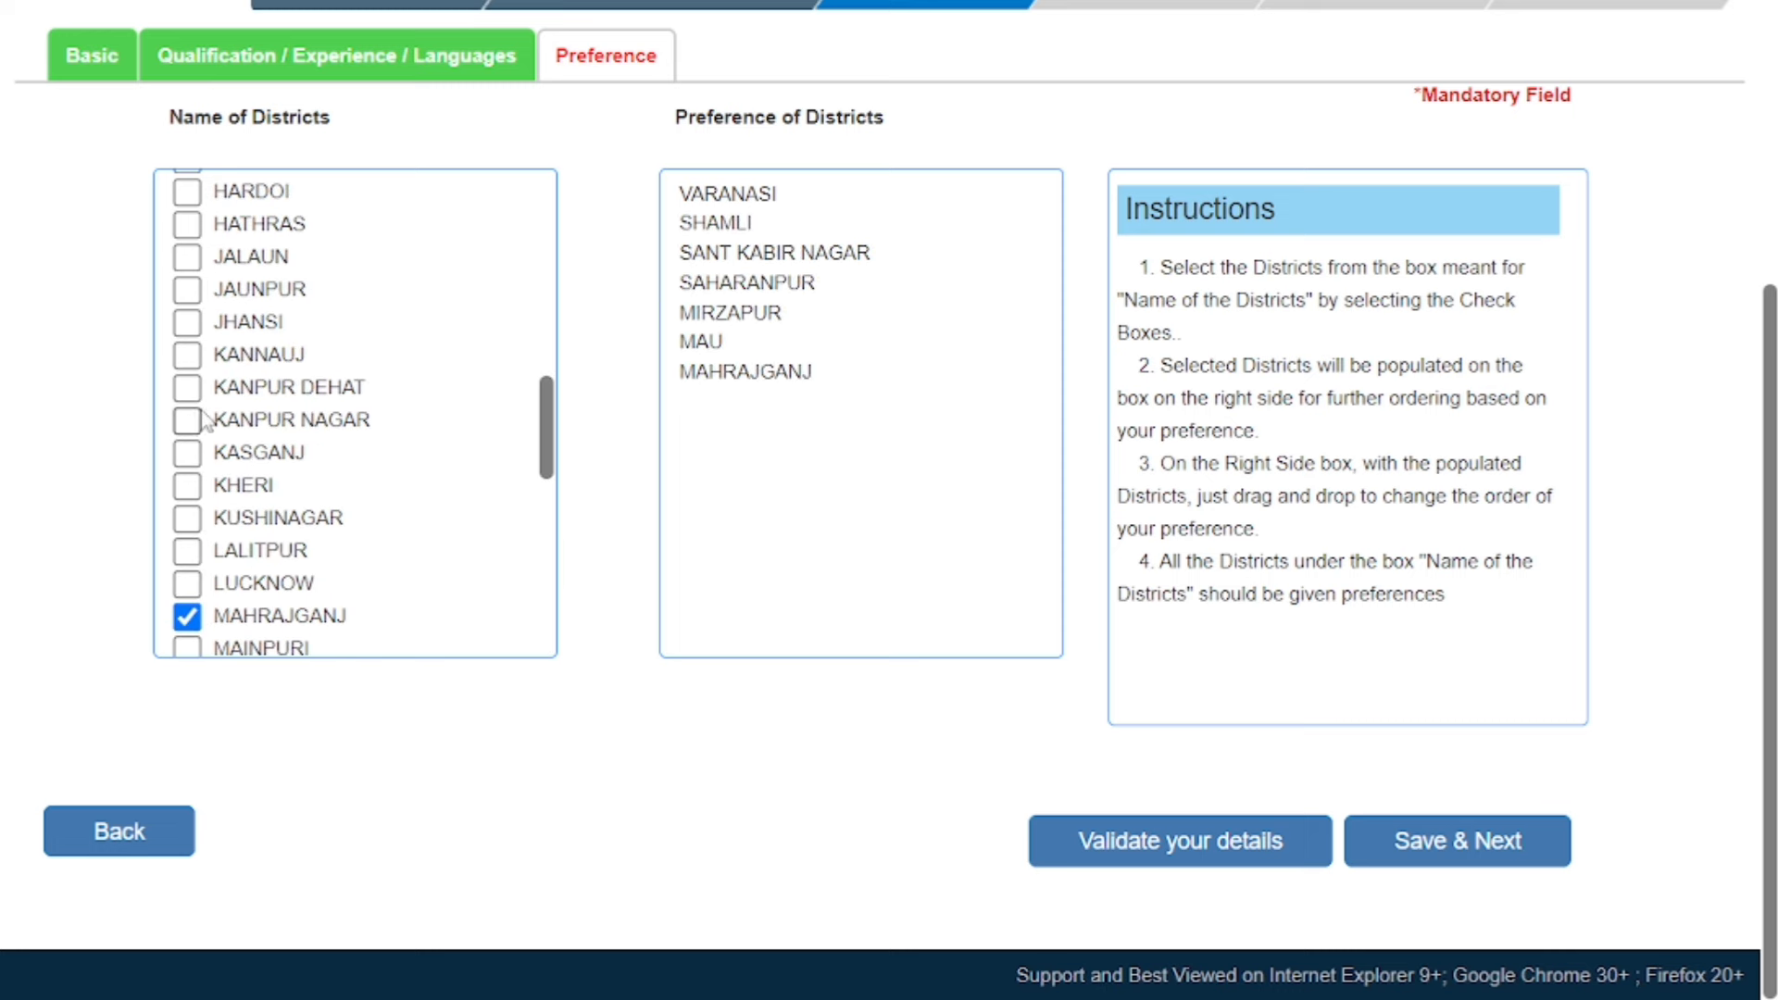
click(186, 385)
click(186, 322)
click(186, 224)
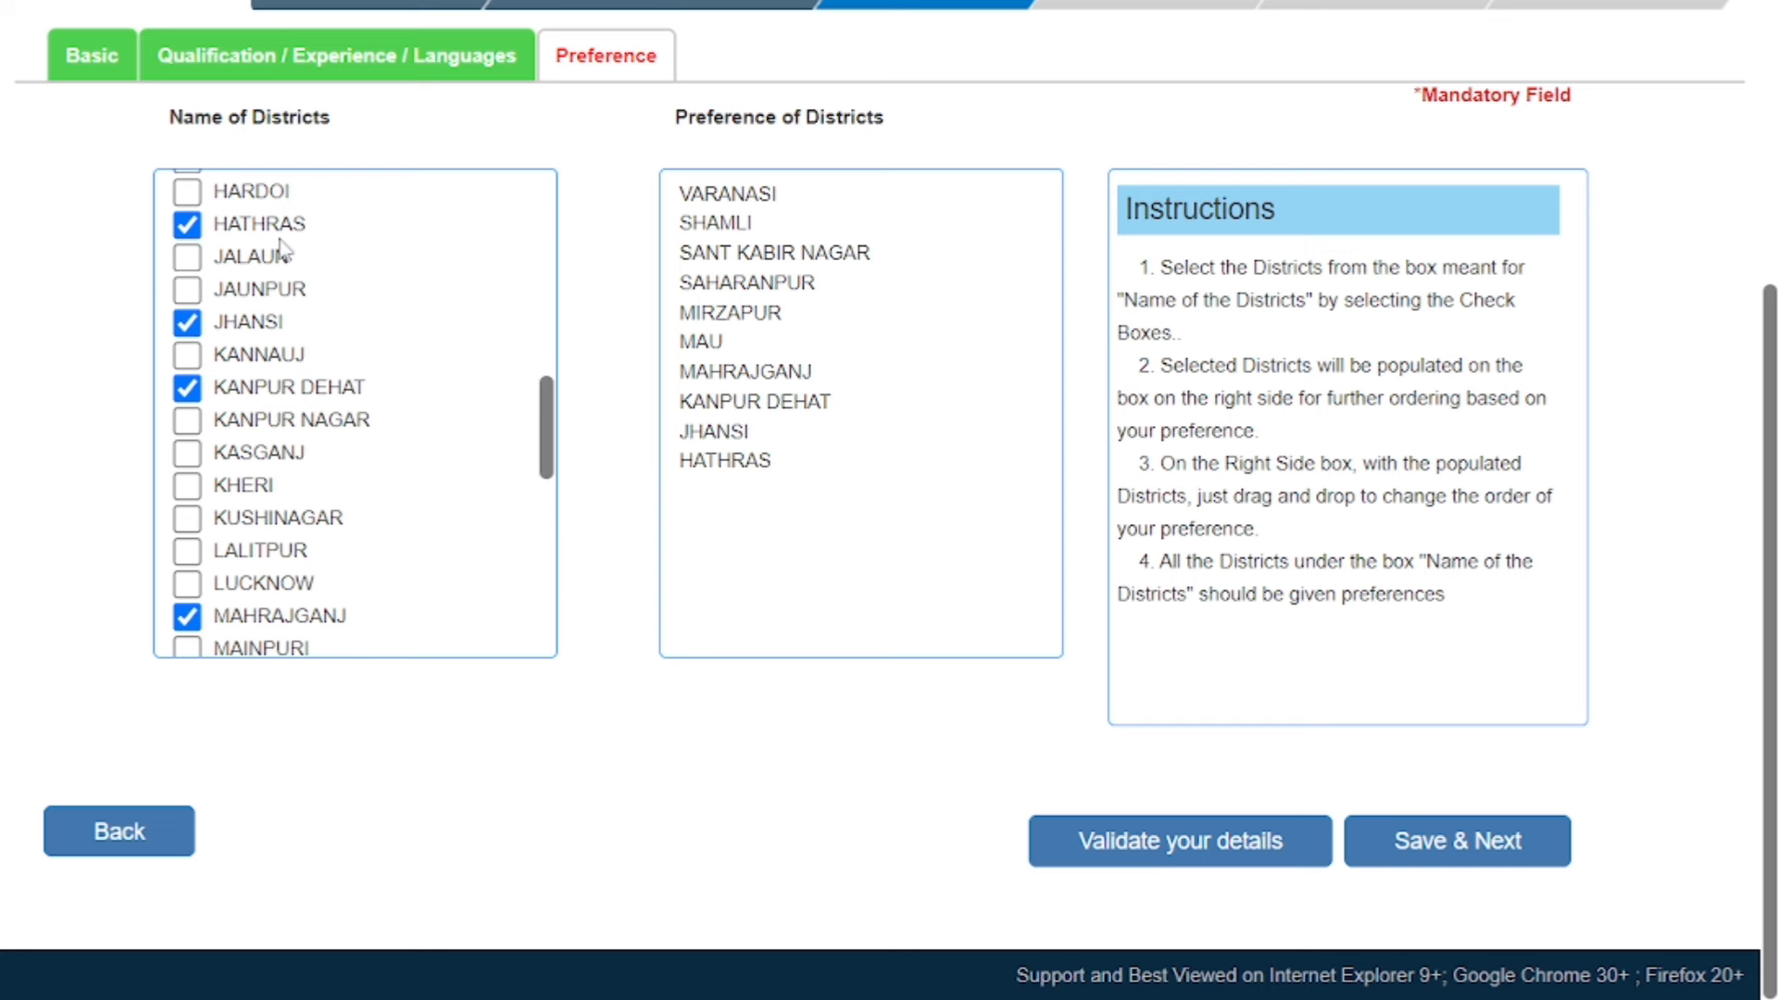
scroll(271, 497, up, 5)
Add CHANDAULI, BARABANKI, BALRAMPUR, BIJNOR, DEORIA and ETAWAH, then save the district preferences.
click(186, 419)
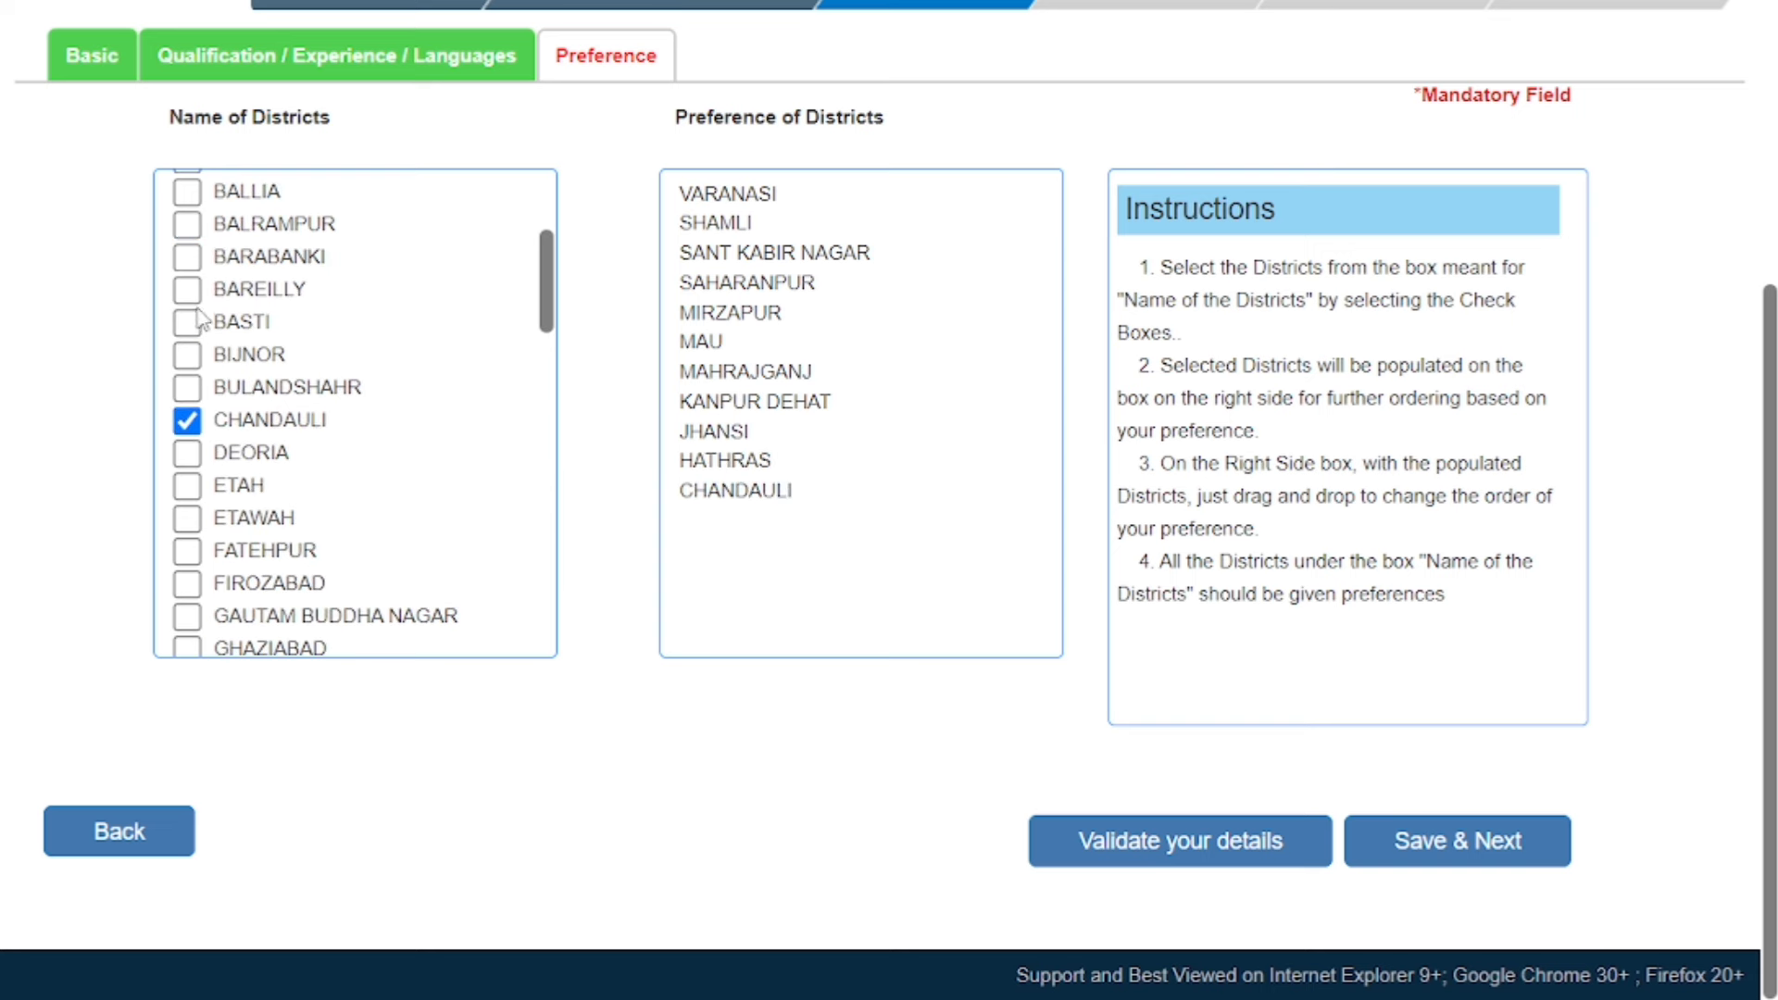
click(186, 256)
click(186, 223)
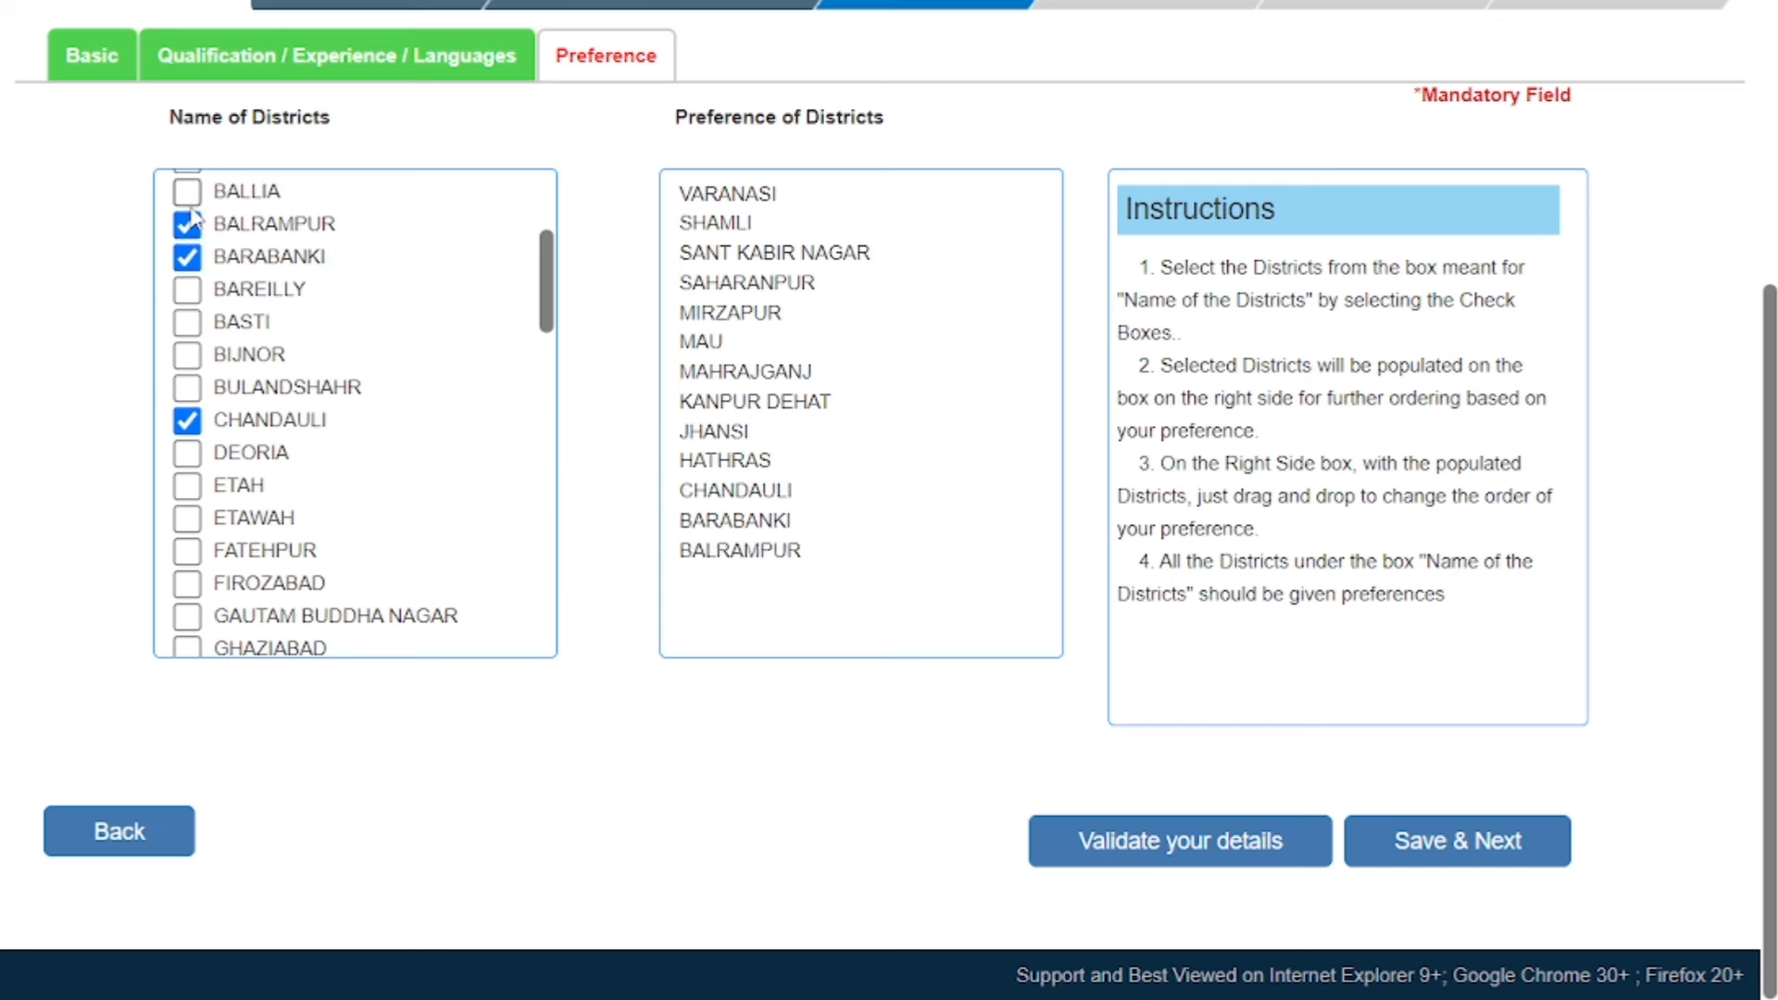
click(186, 355)
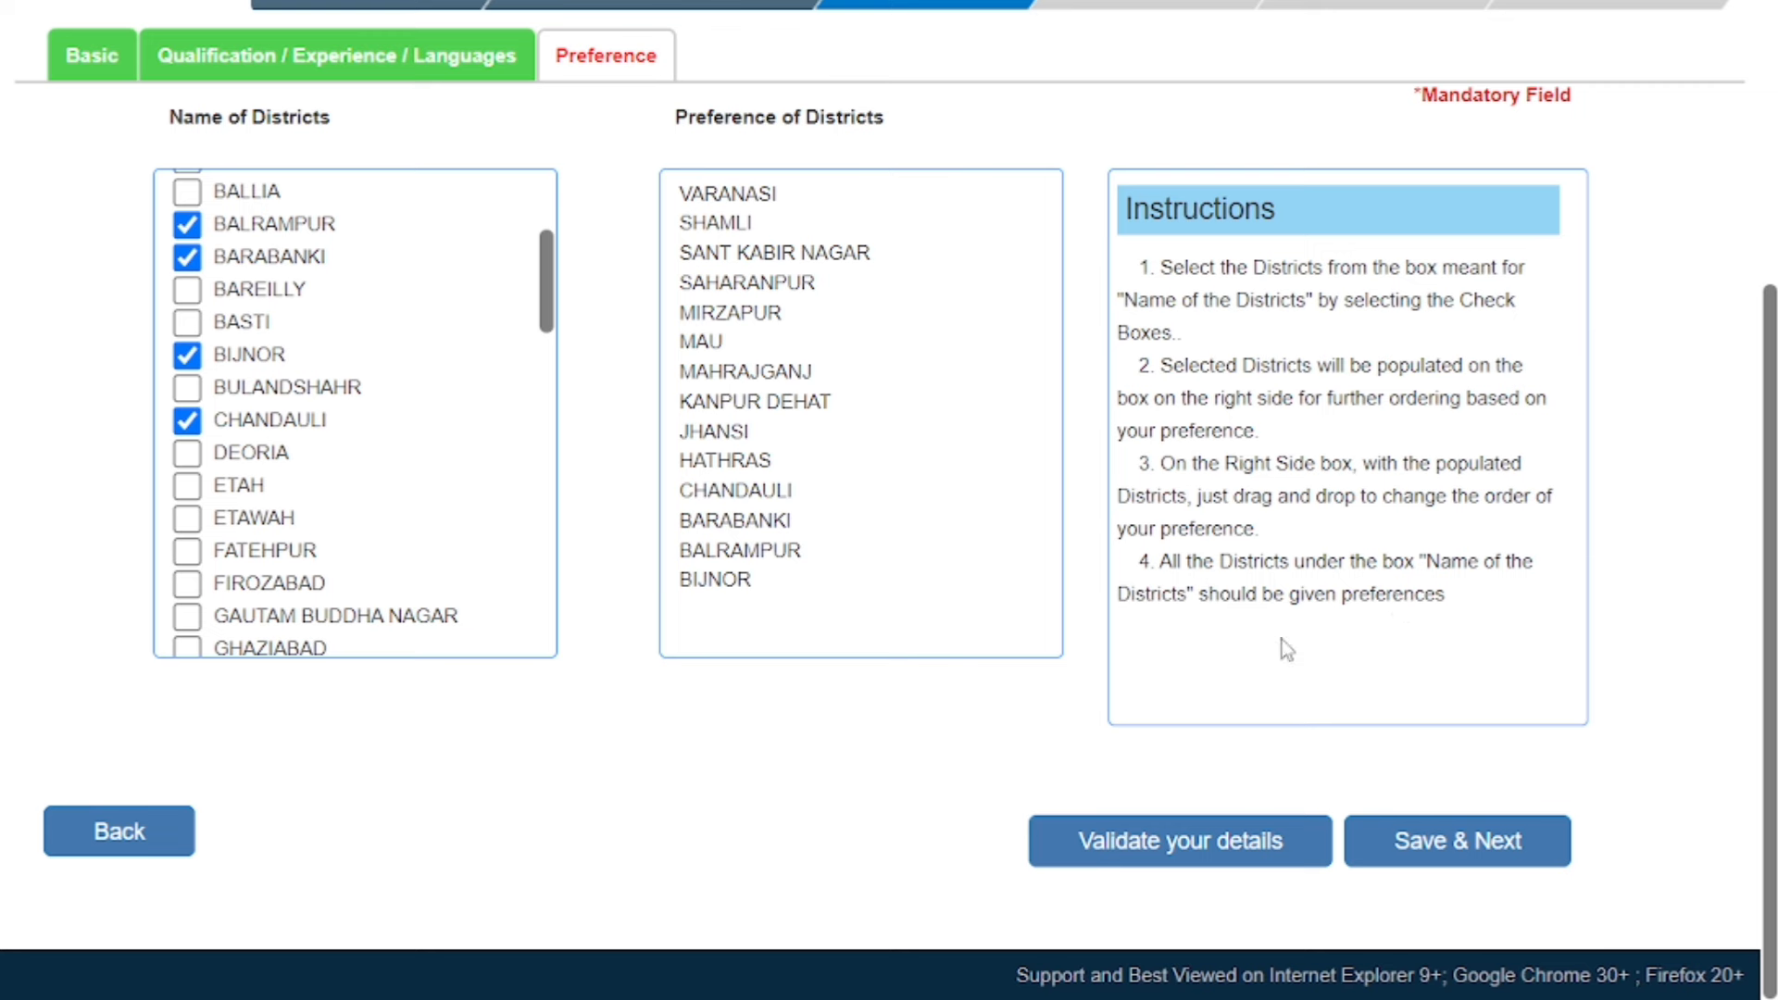
click(187, 453)
click(188, 519)
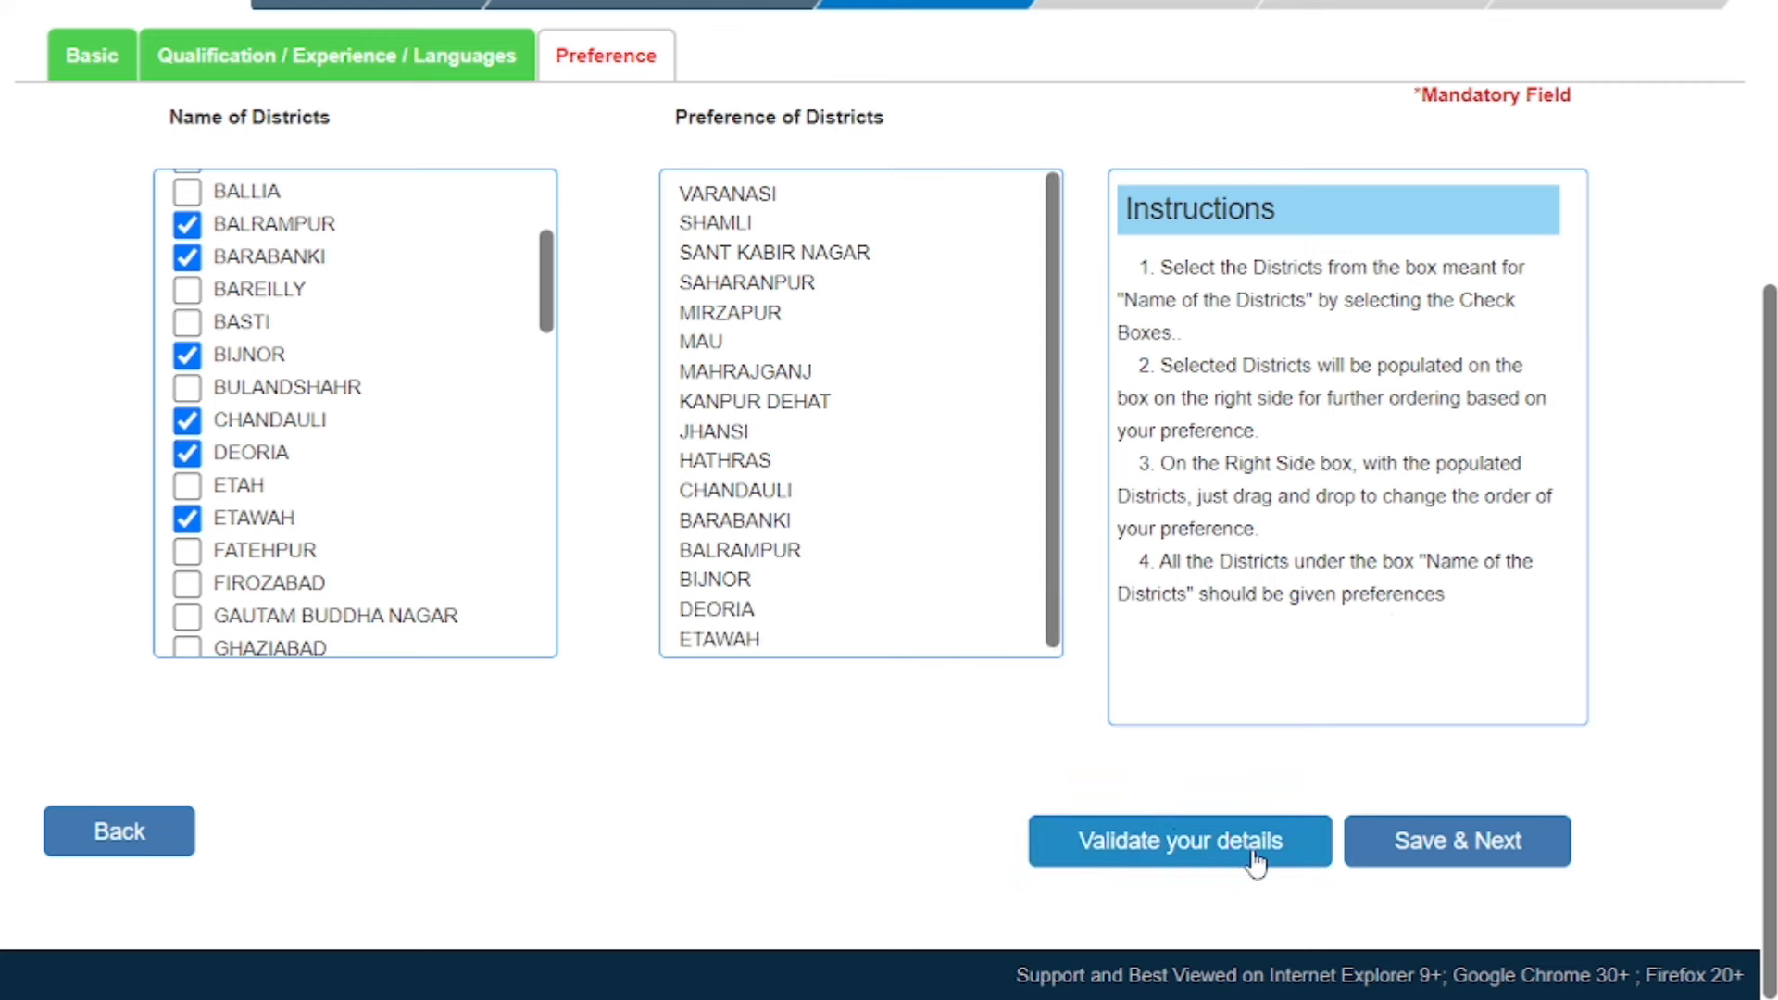
click(1486, 866)
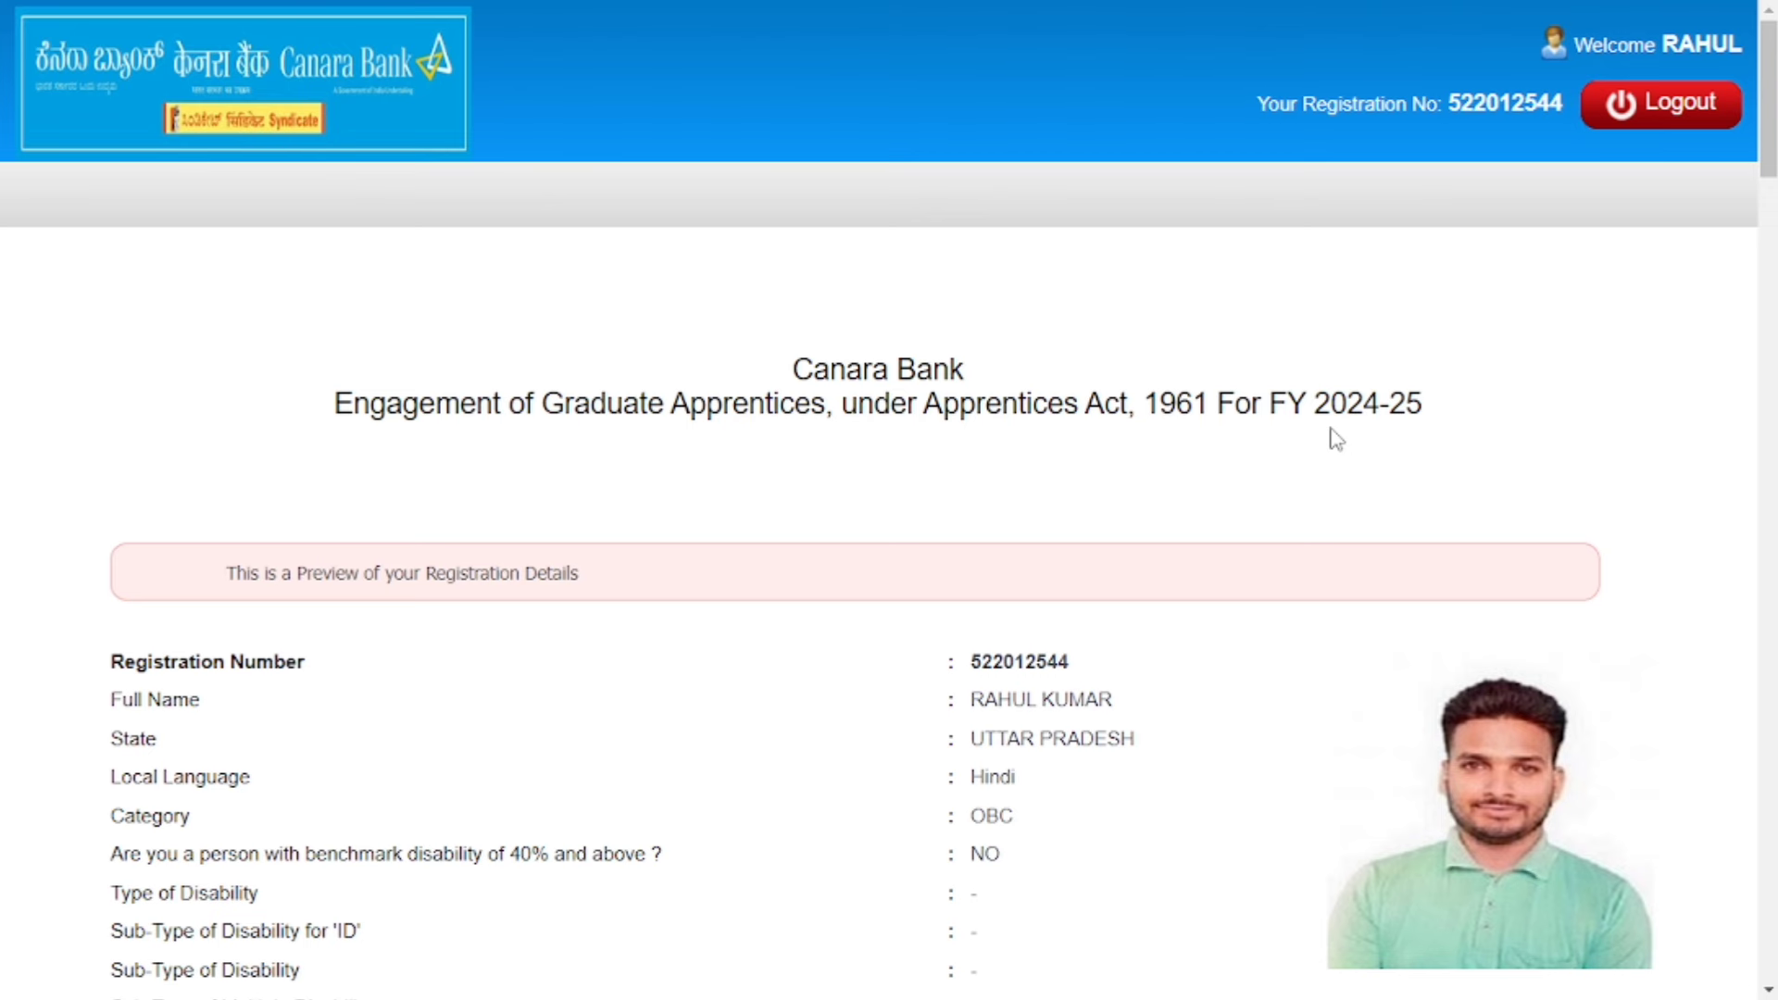
Agree to the declaration at the bottom of the preview and complete the registration.
scroll(1336, 439, down, 20)
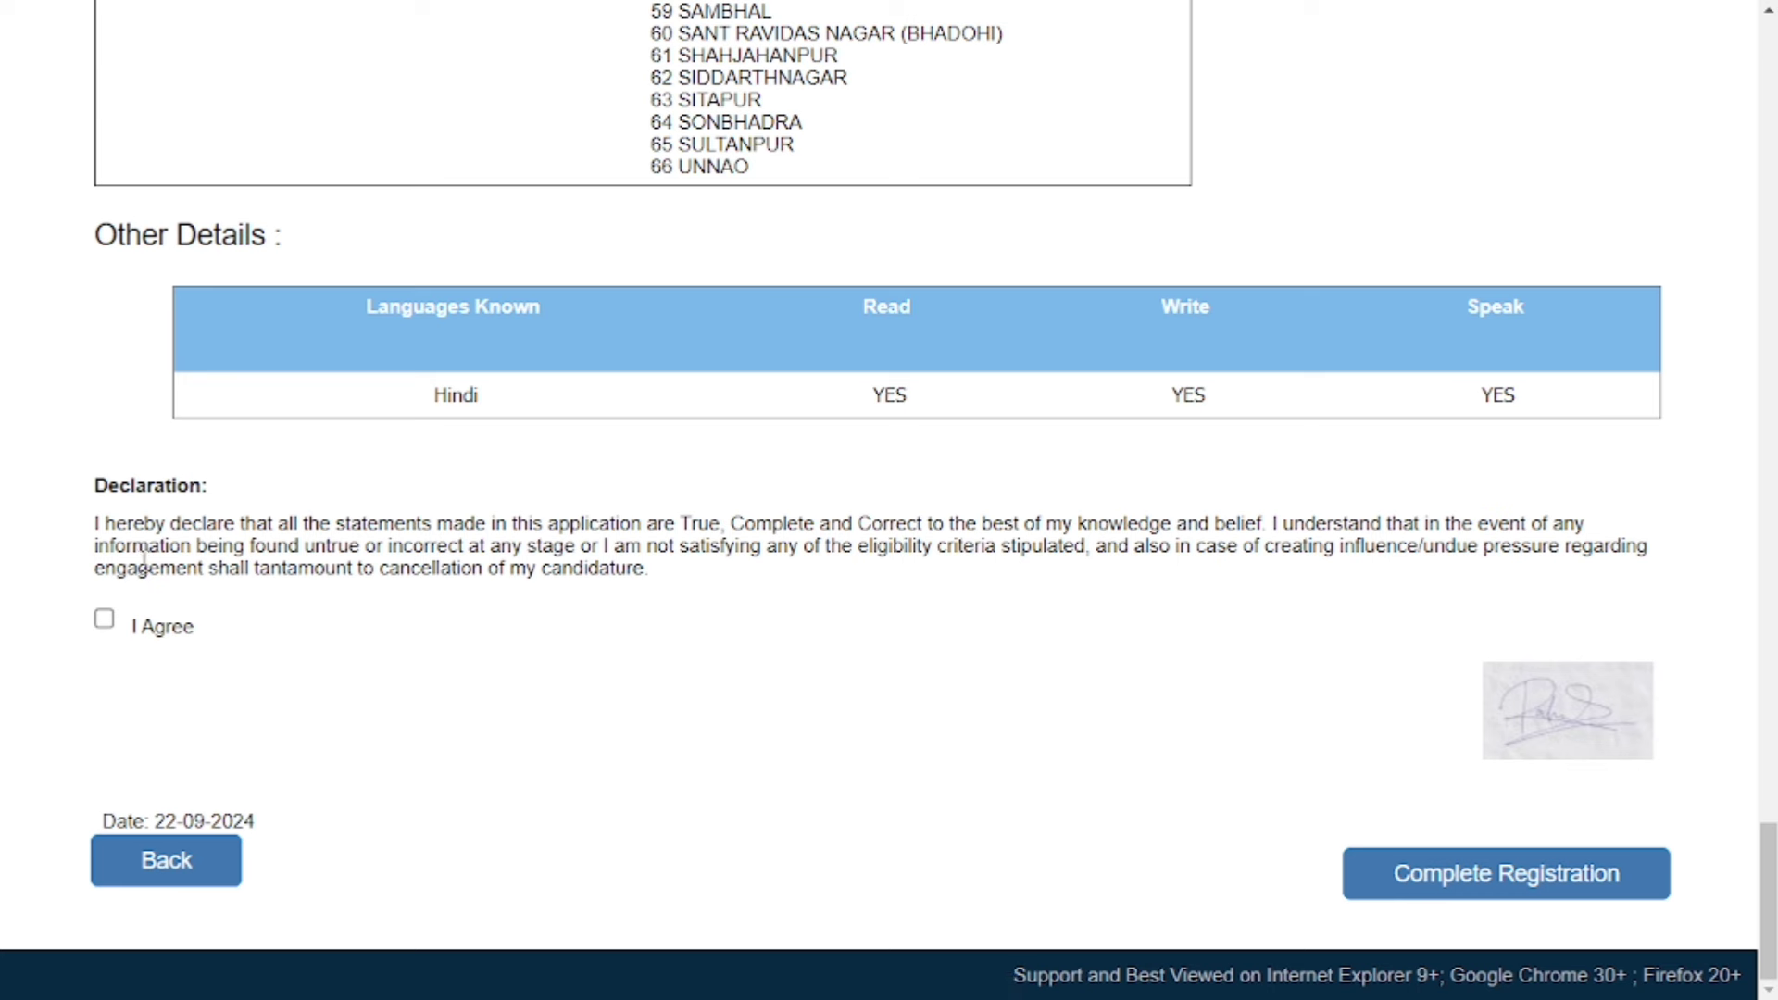
click(106, 621)
click(1508, 884)
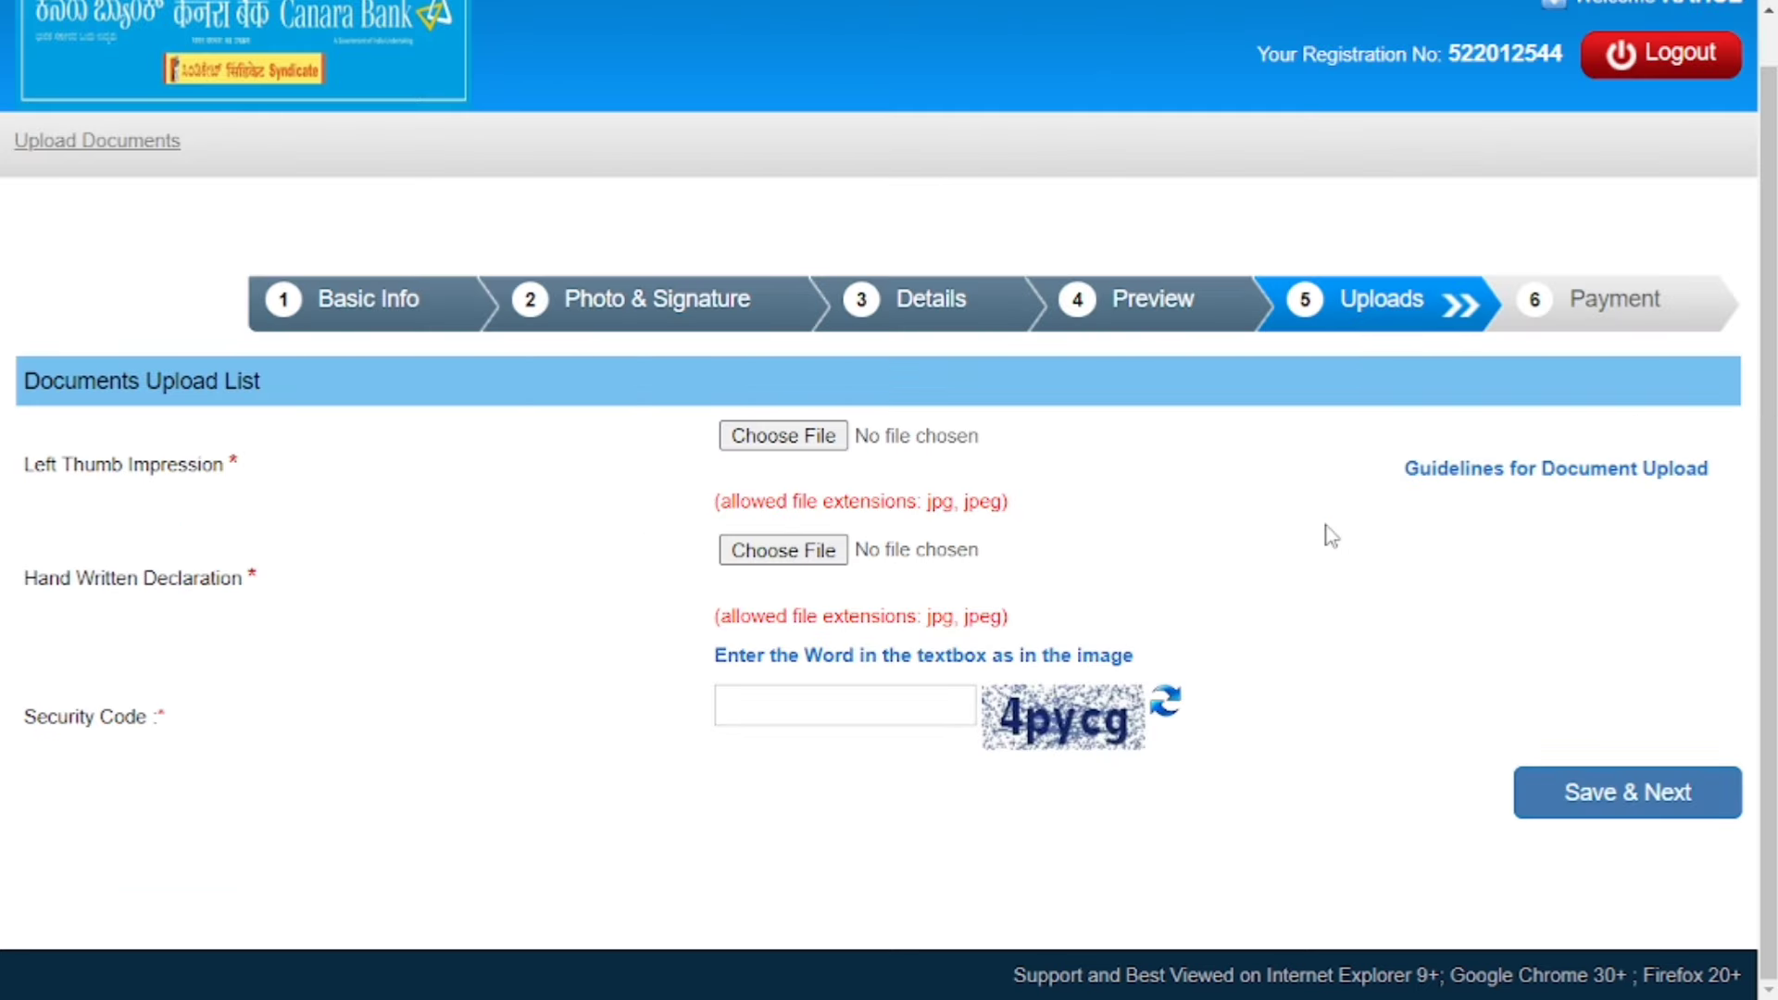
Highlight the Left Thumb Impression and Hand Written Declaration requirements and their allowed jpg/jpeg extensions.
drag(24, 464, 239, 463)
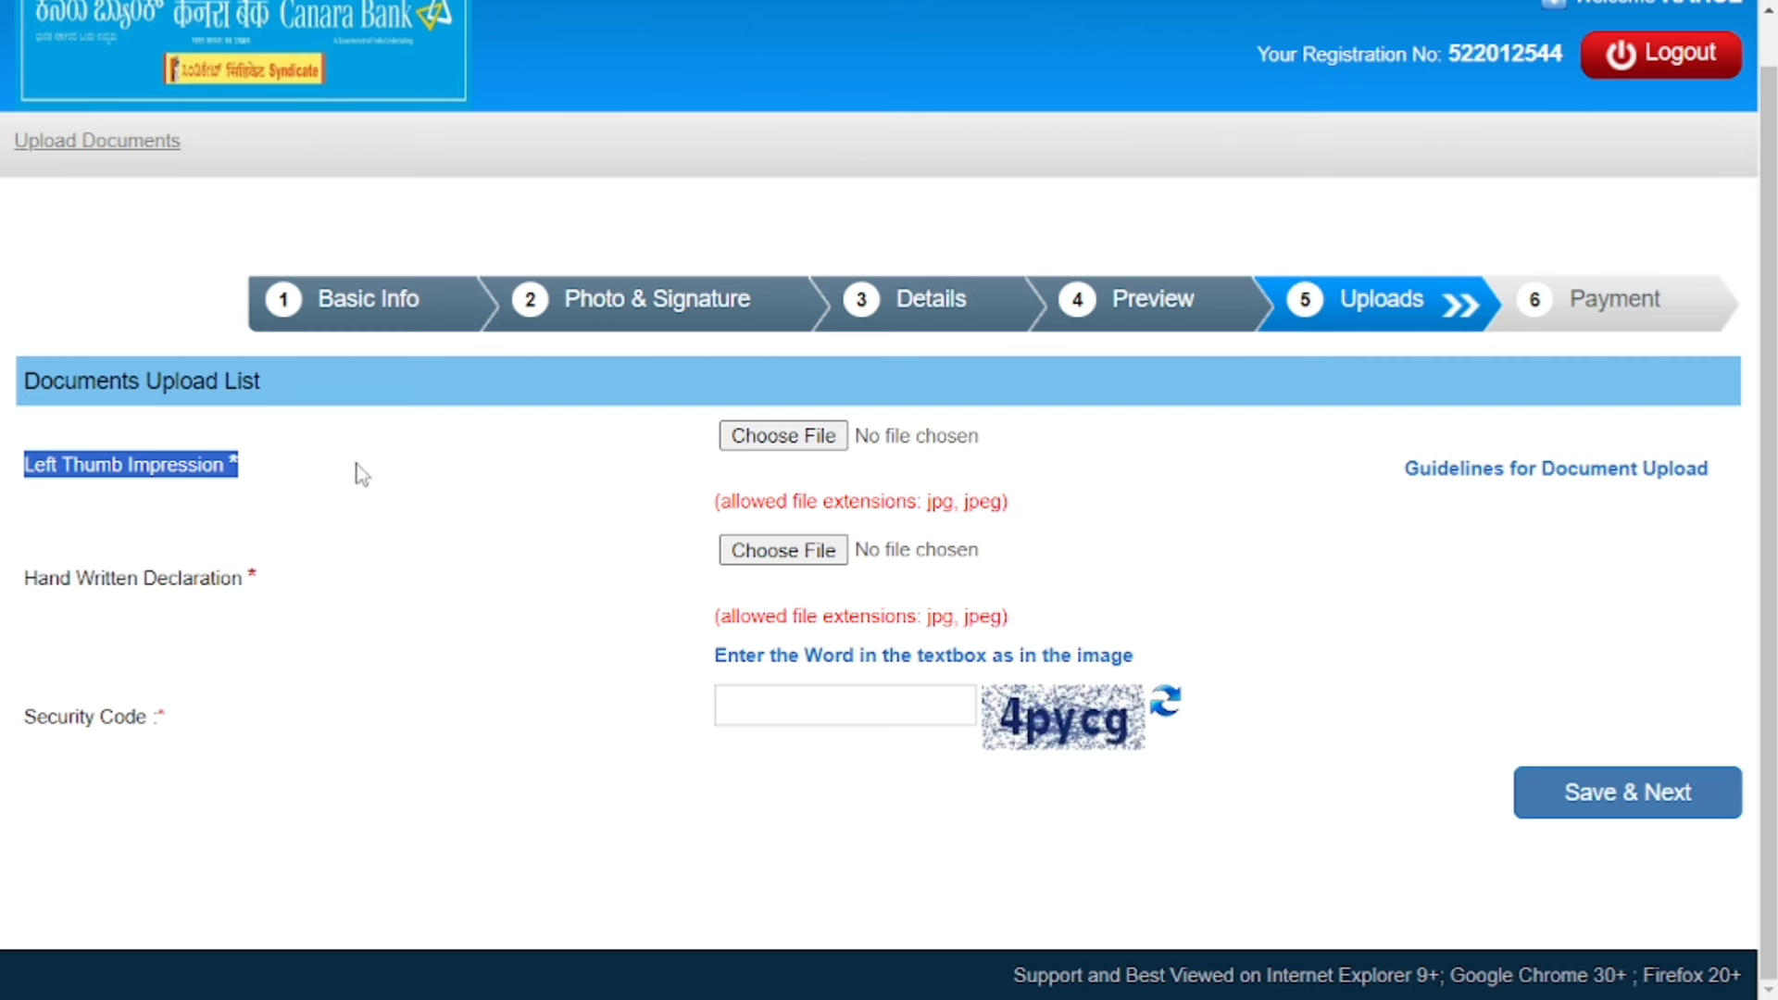
drag(926, 508, 1010, 506)
click(1361, 533)
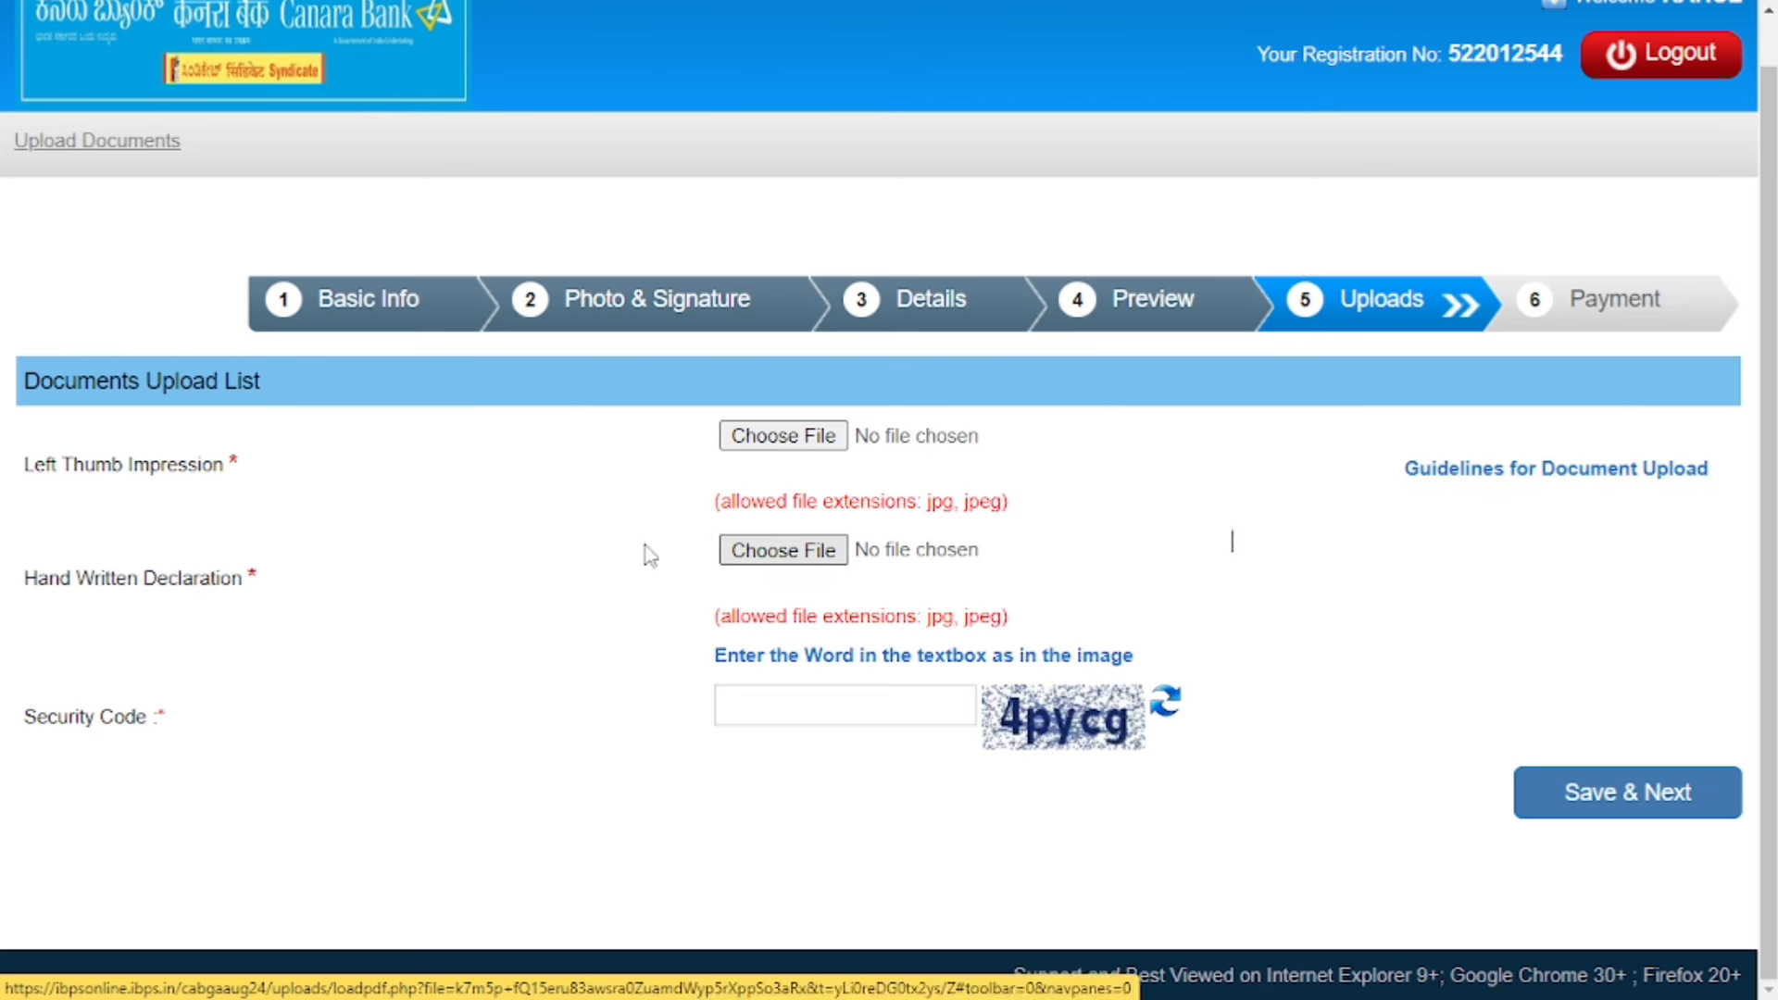
drag(24, 578, 271, 581)
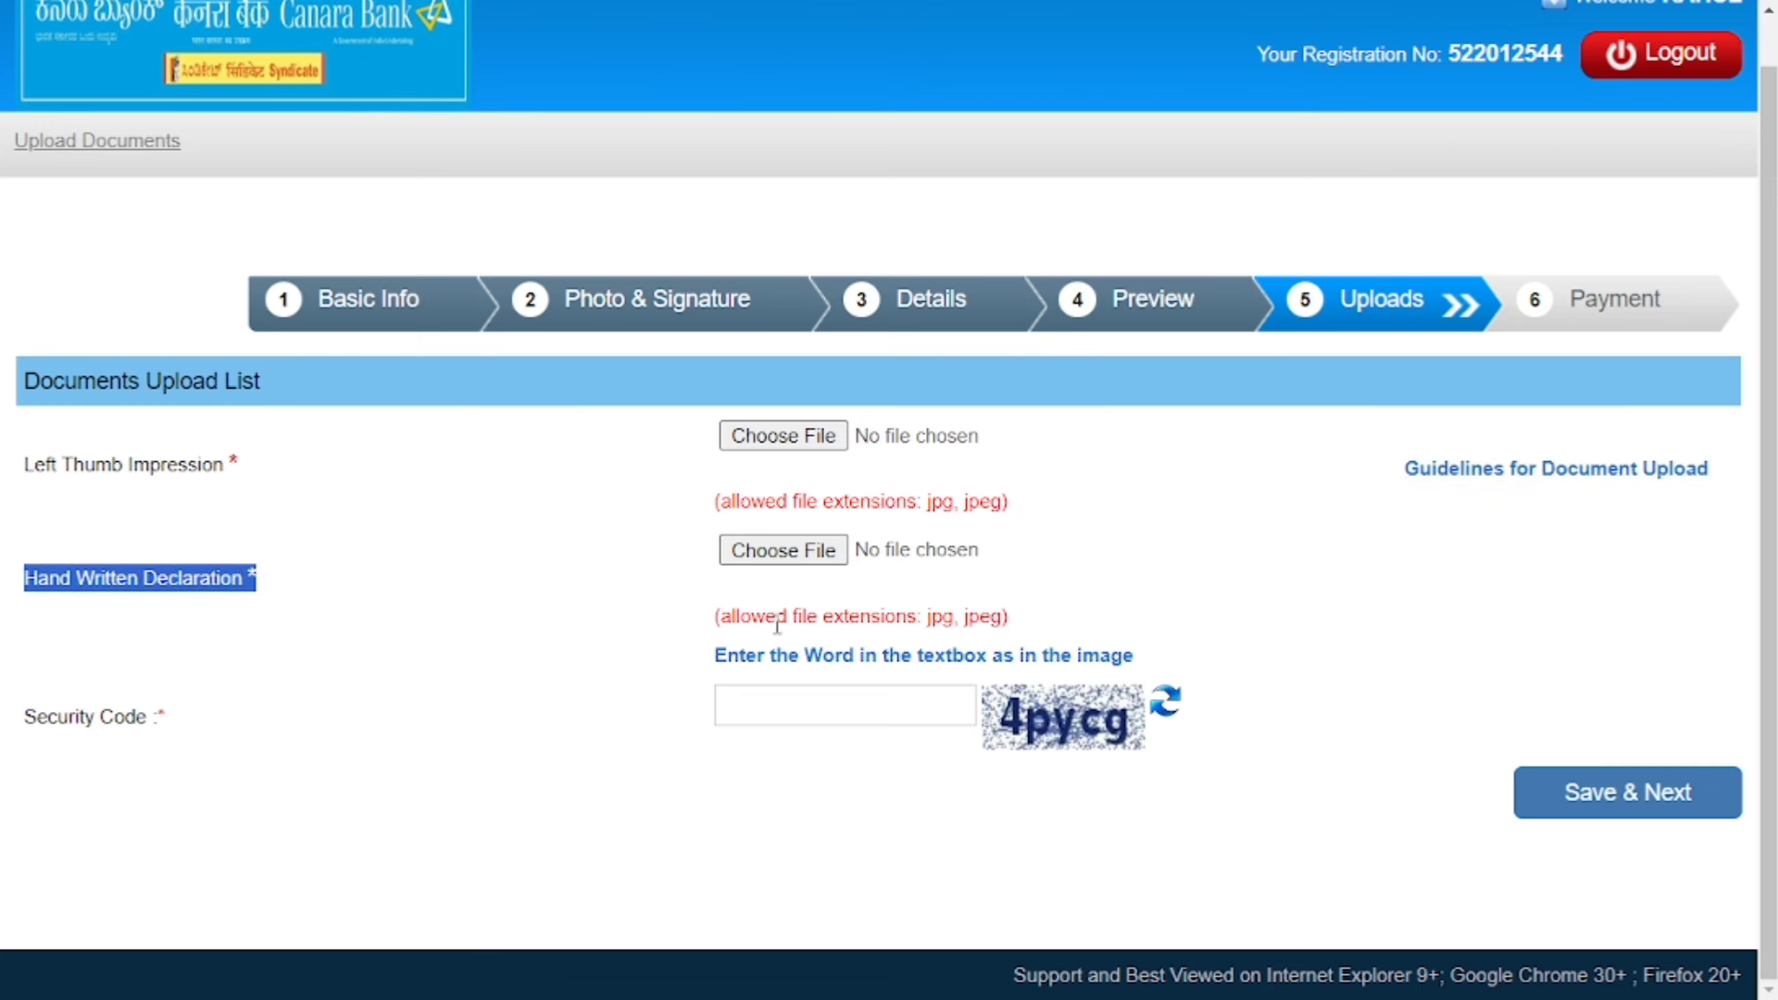
drag(714, 613, 1069, 627)
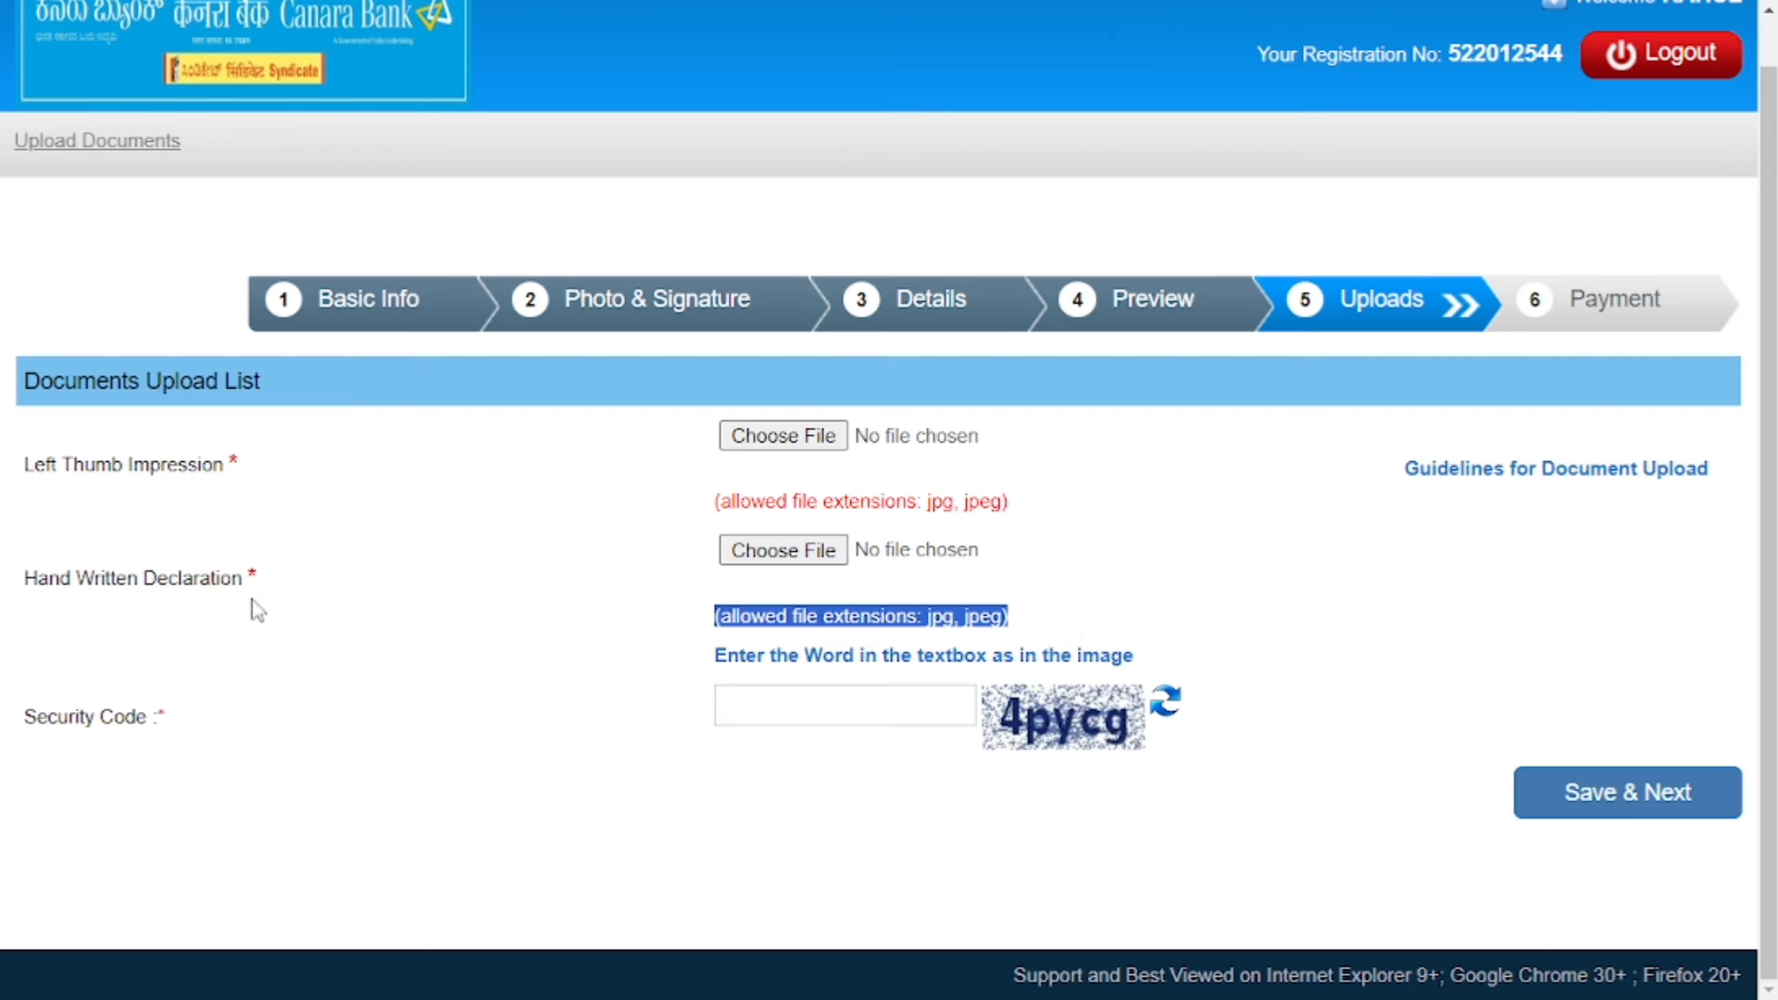
click(411, 615)
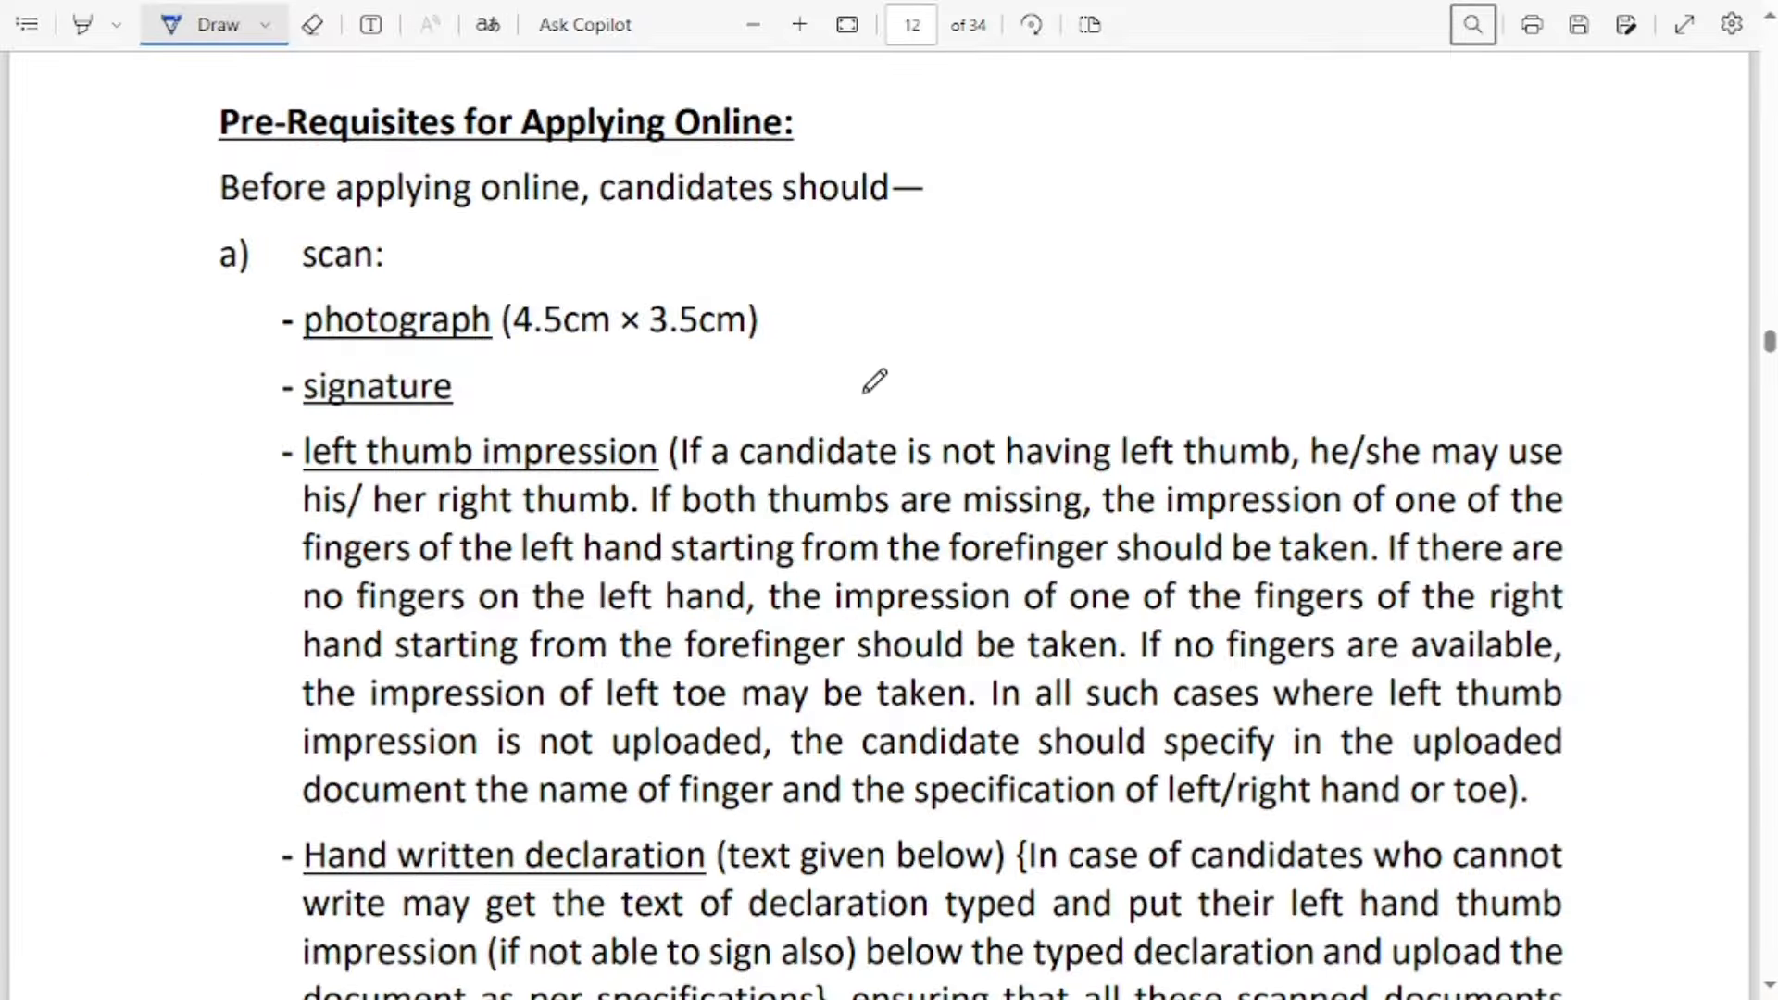
Bracket and underline the quoted handwritten declaration text with the Draw pen.
scroll(865, 381, down, 10)
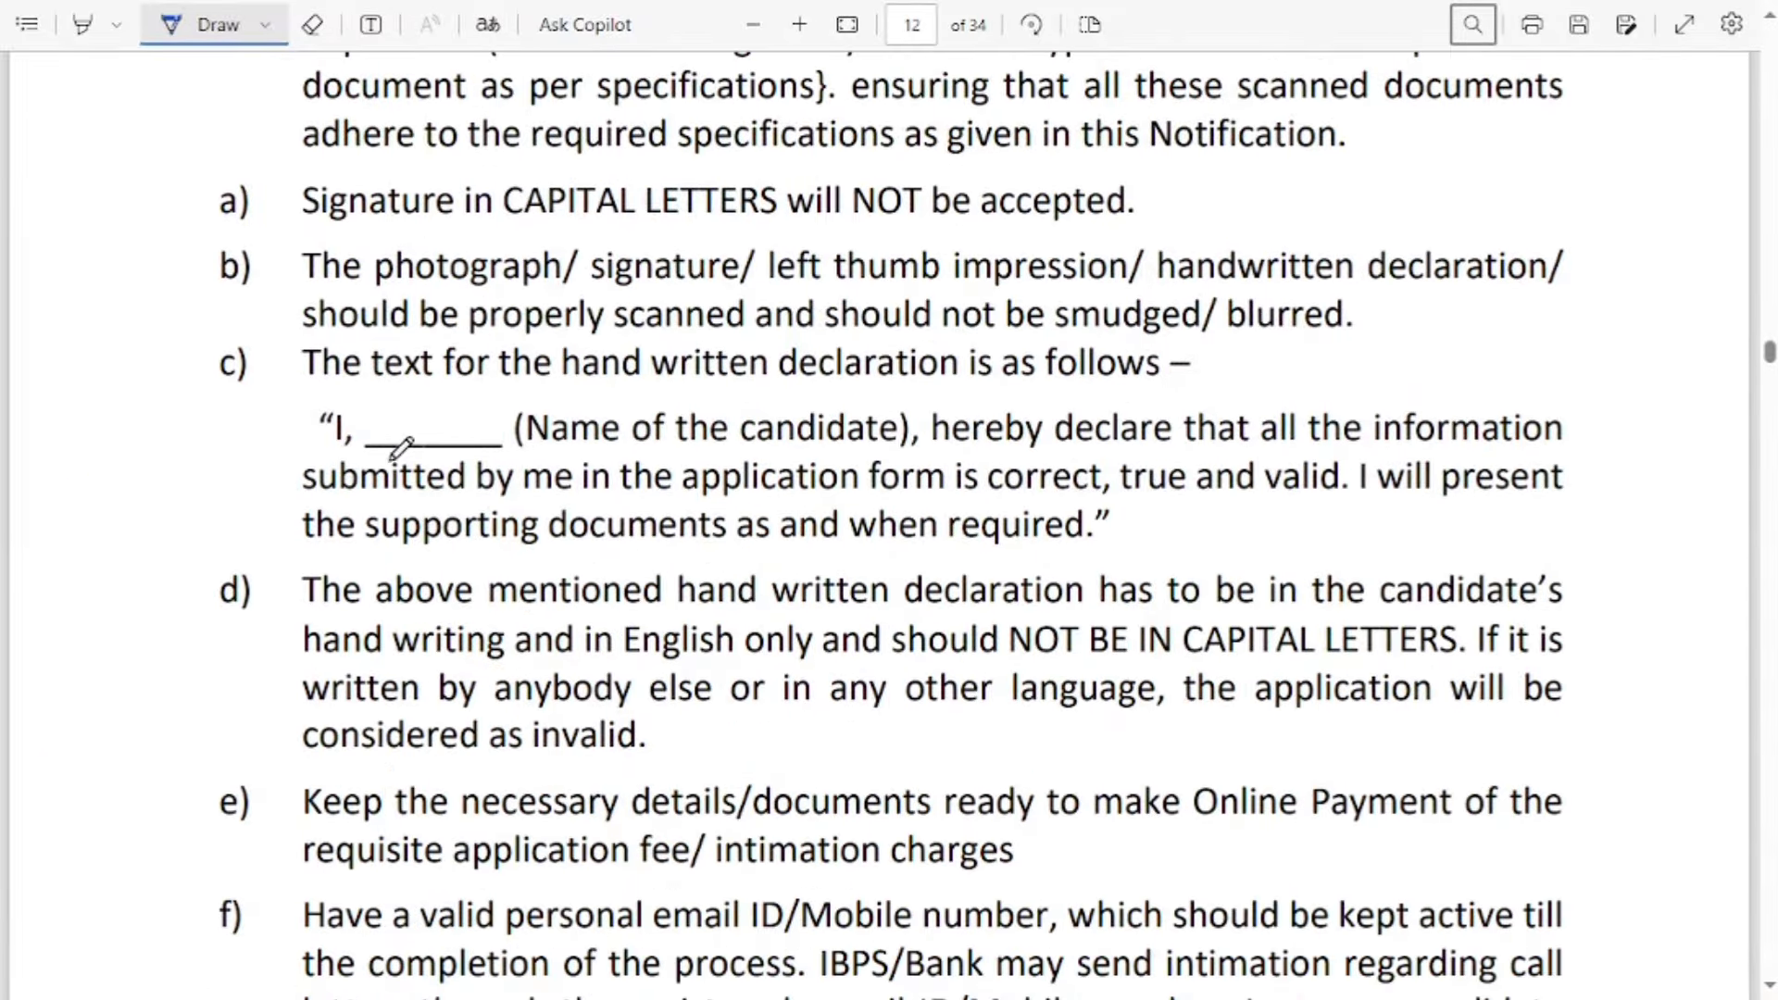
mouse_move(248, 413)
mouse_down()
mouse_move(287, 401)
mouse_move(248, 476)
mouse_move(261, 558)
mouse_move(308, 559)
mouse_up()
drag(338, 451, 1566, 446)
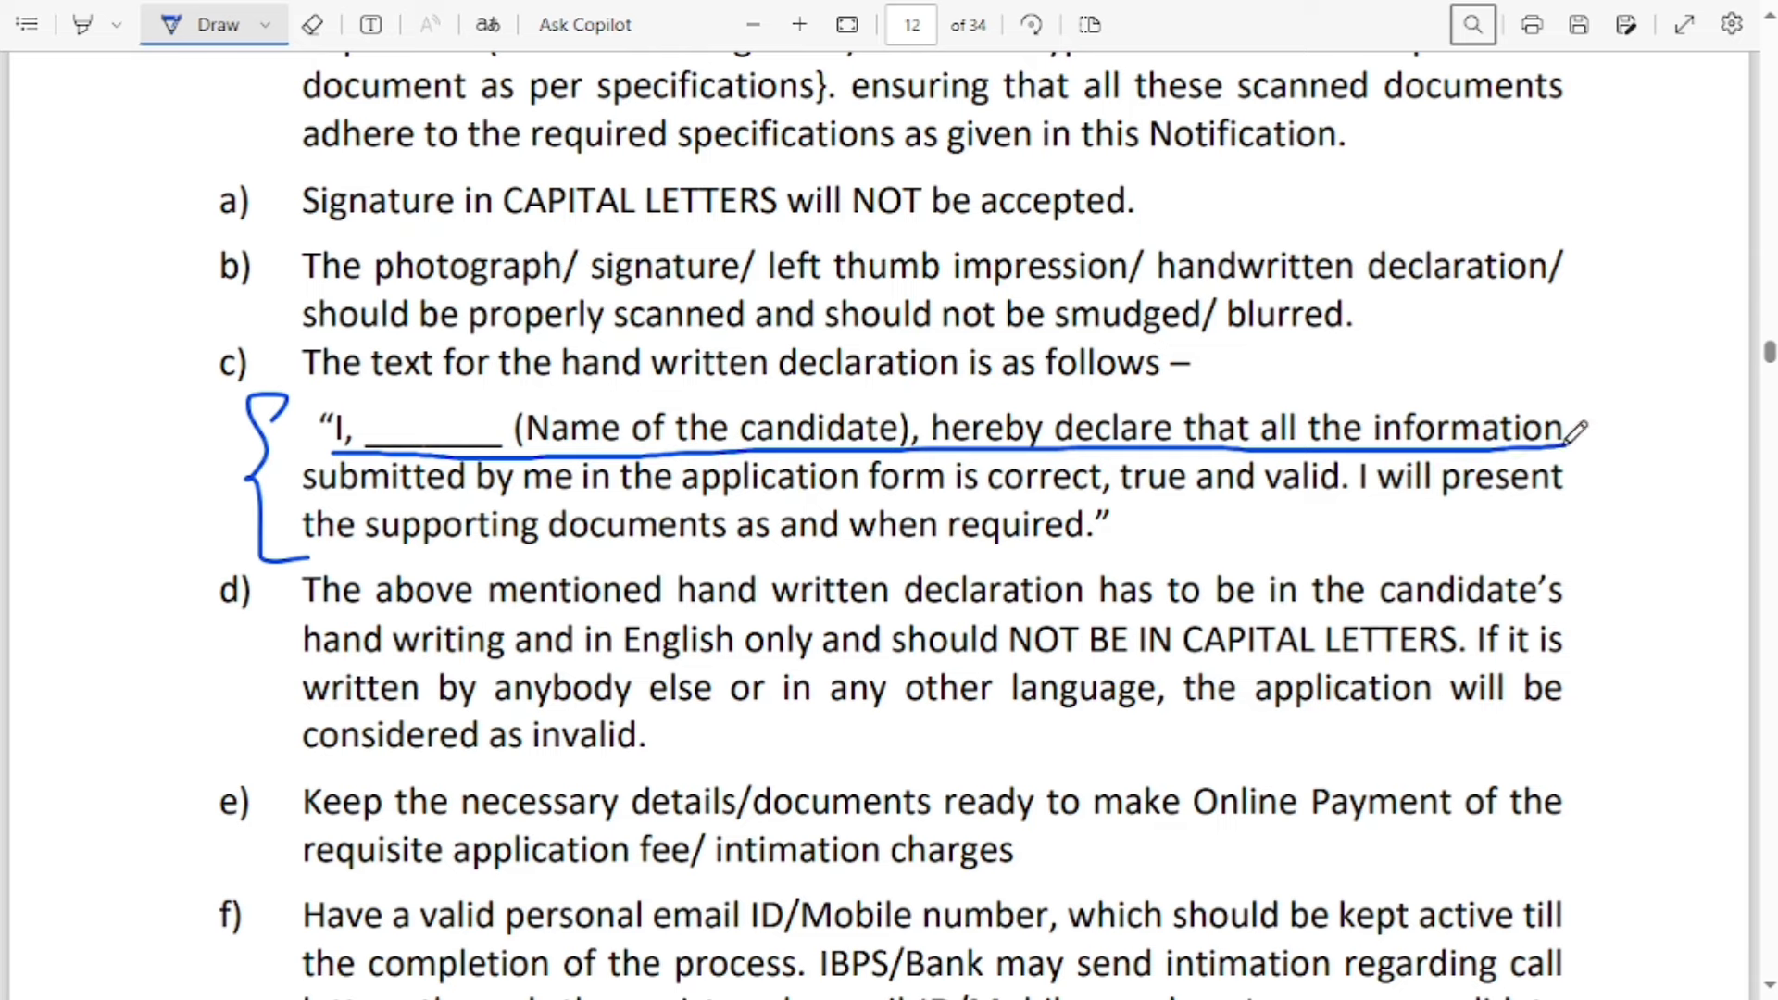
mouse_move(1123, 515)
mouse_down()
mouse_move(1136, 542)
mouse_move(1076, 558)
mouse_up()
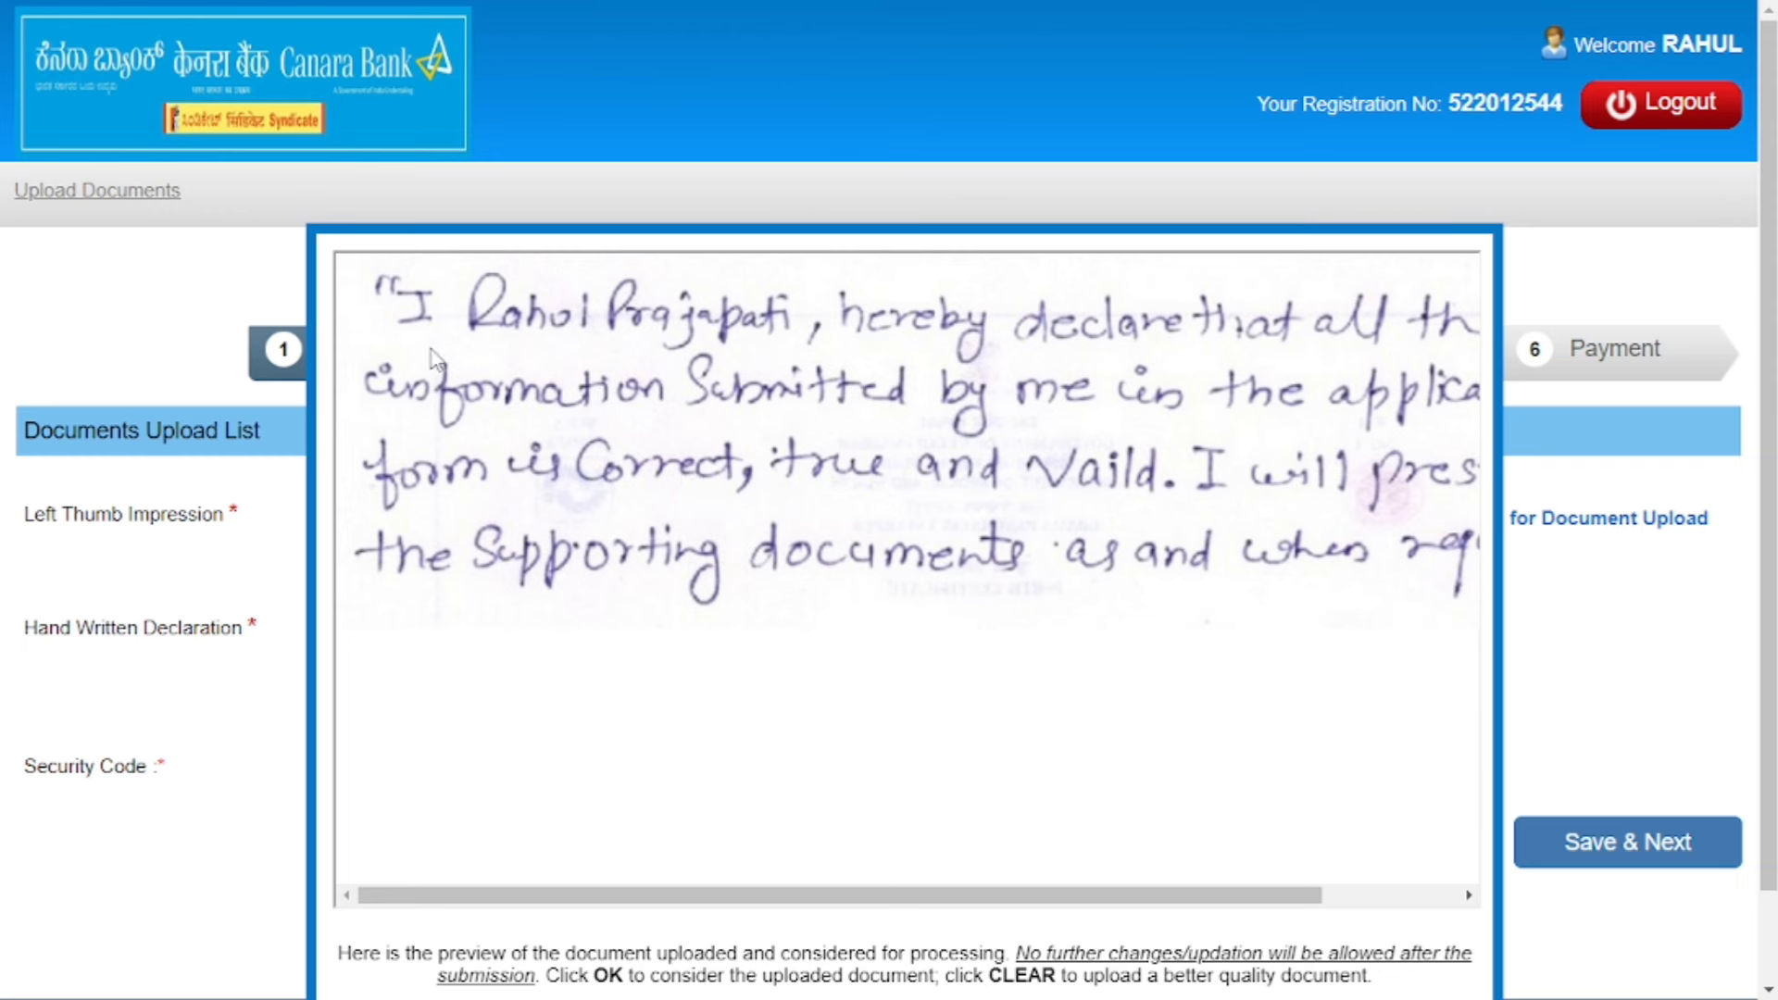
Attach LEFTTHUMB.jpg and HAND.jpg, accept the declaration preview, and save the uploads.
drag(972, 894, 1341, 895)
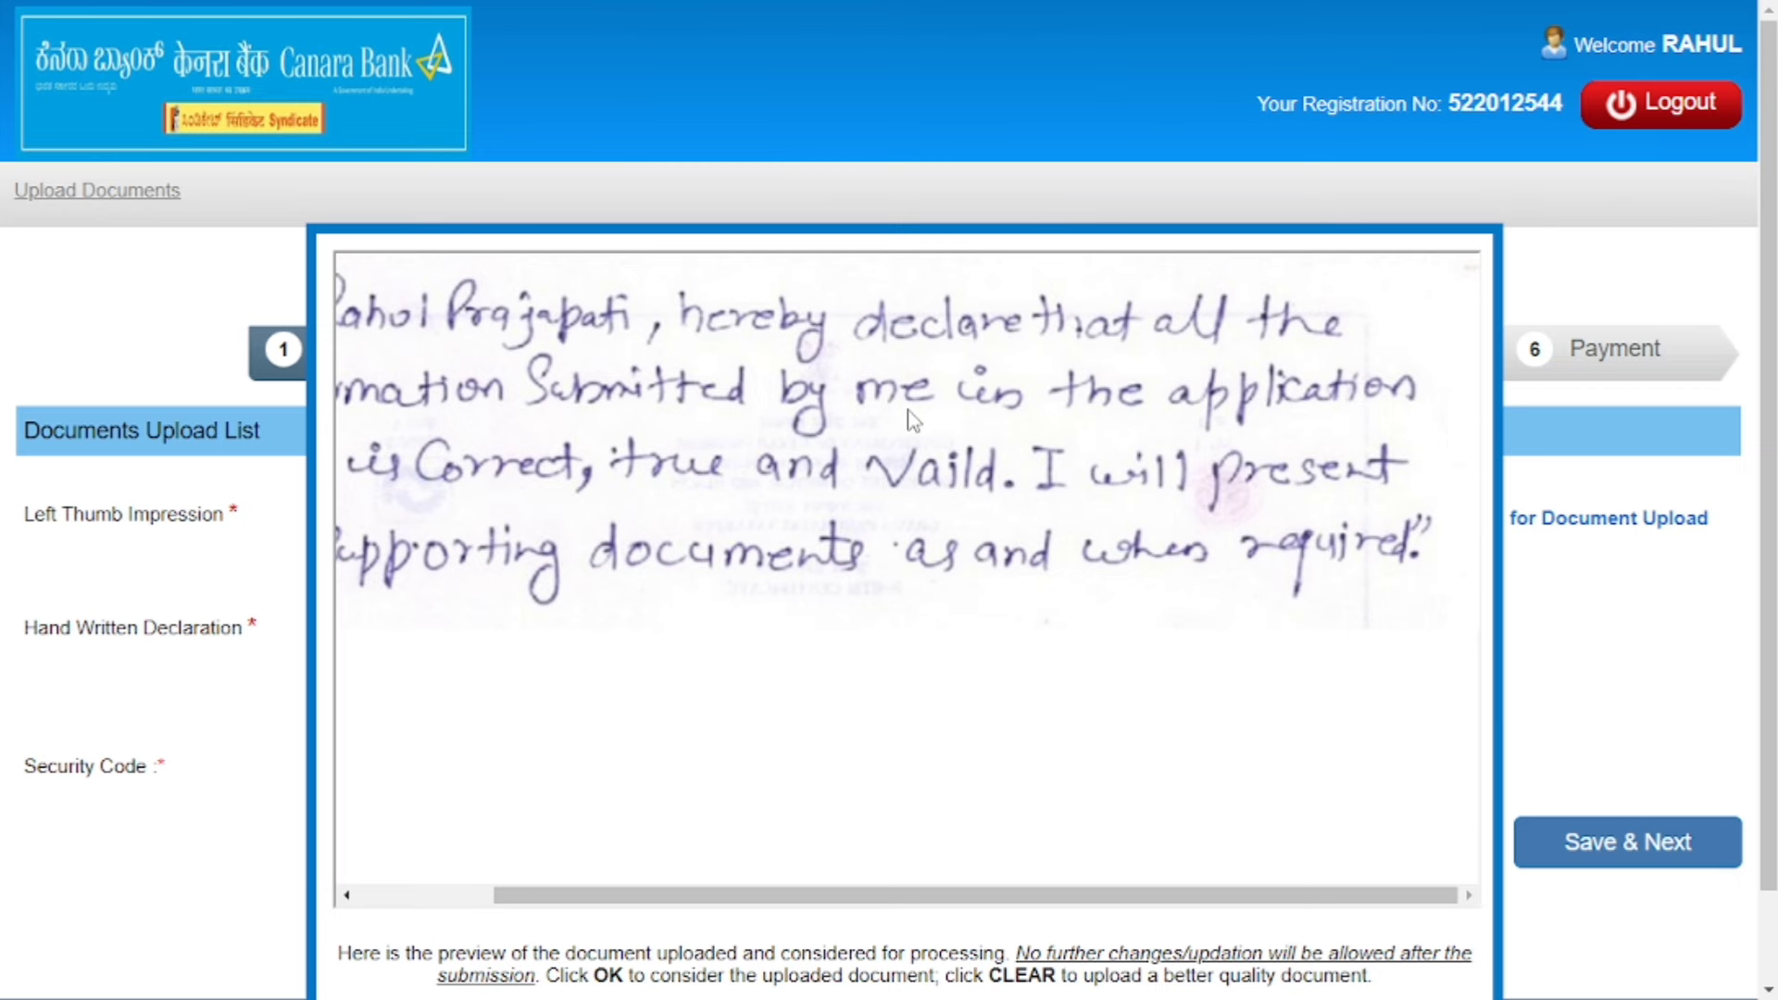
scroll(997, 706, down, 1)
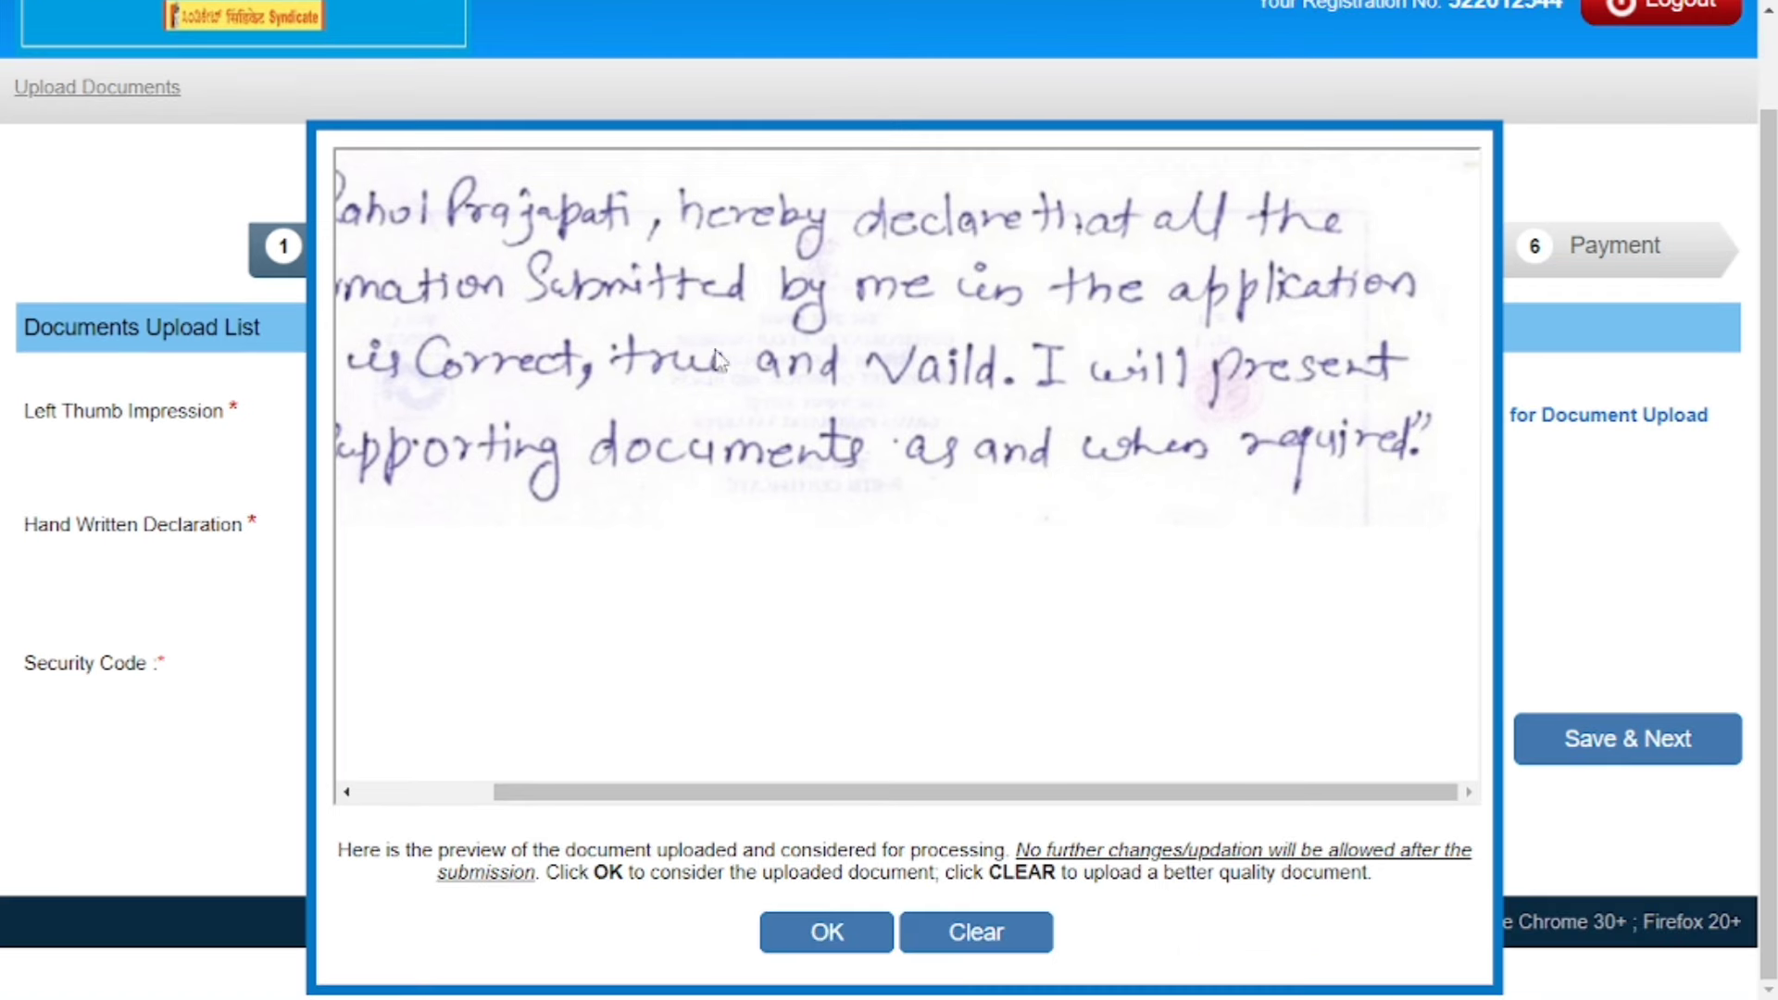
drag(1297, 794, 839, 805)
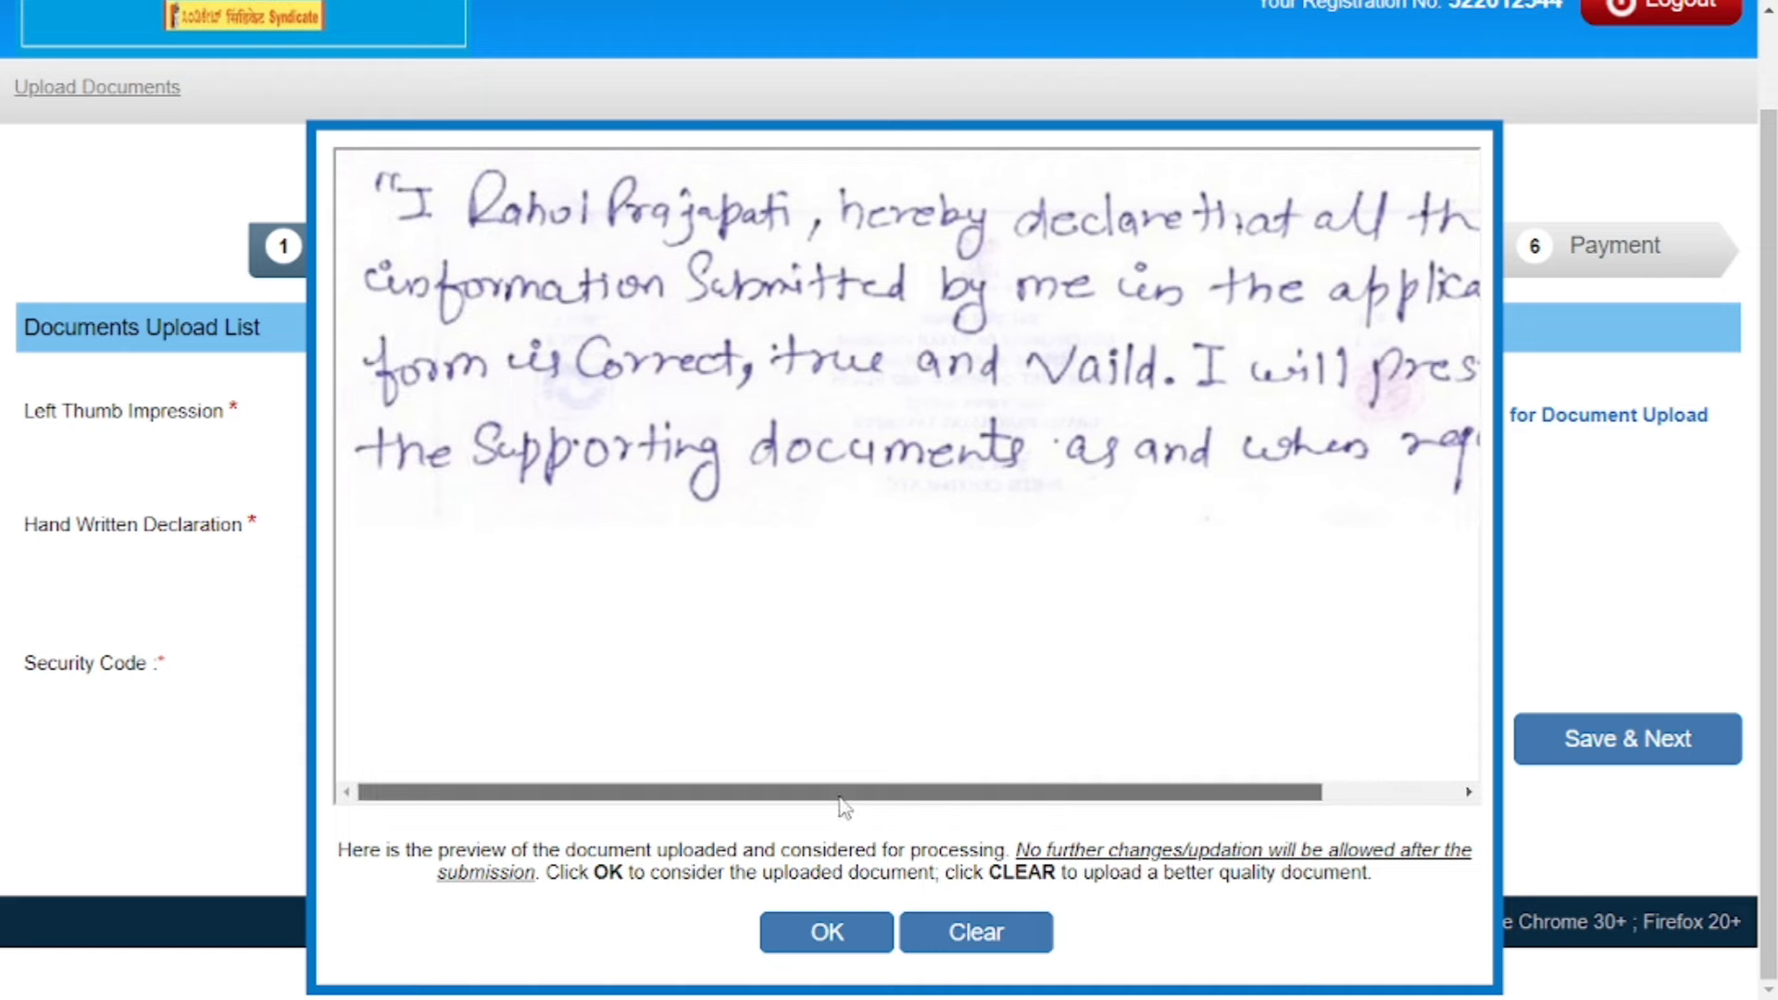
click(827, 933)
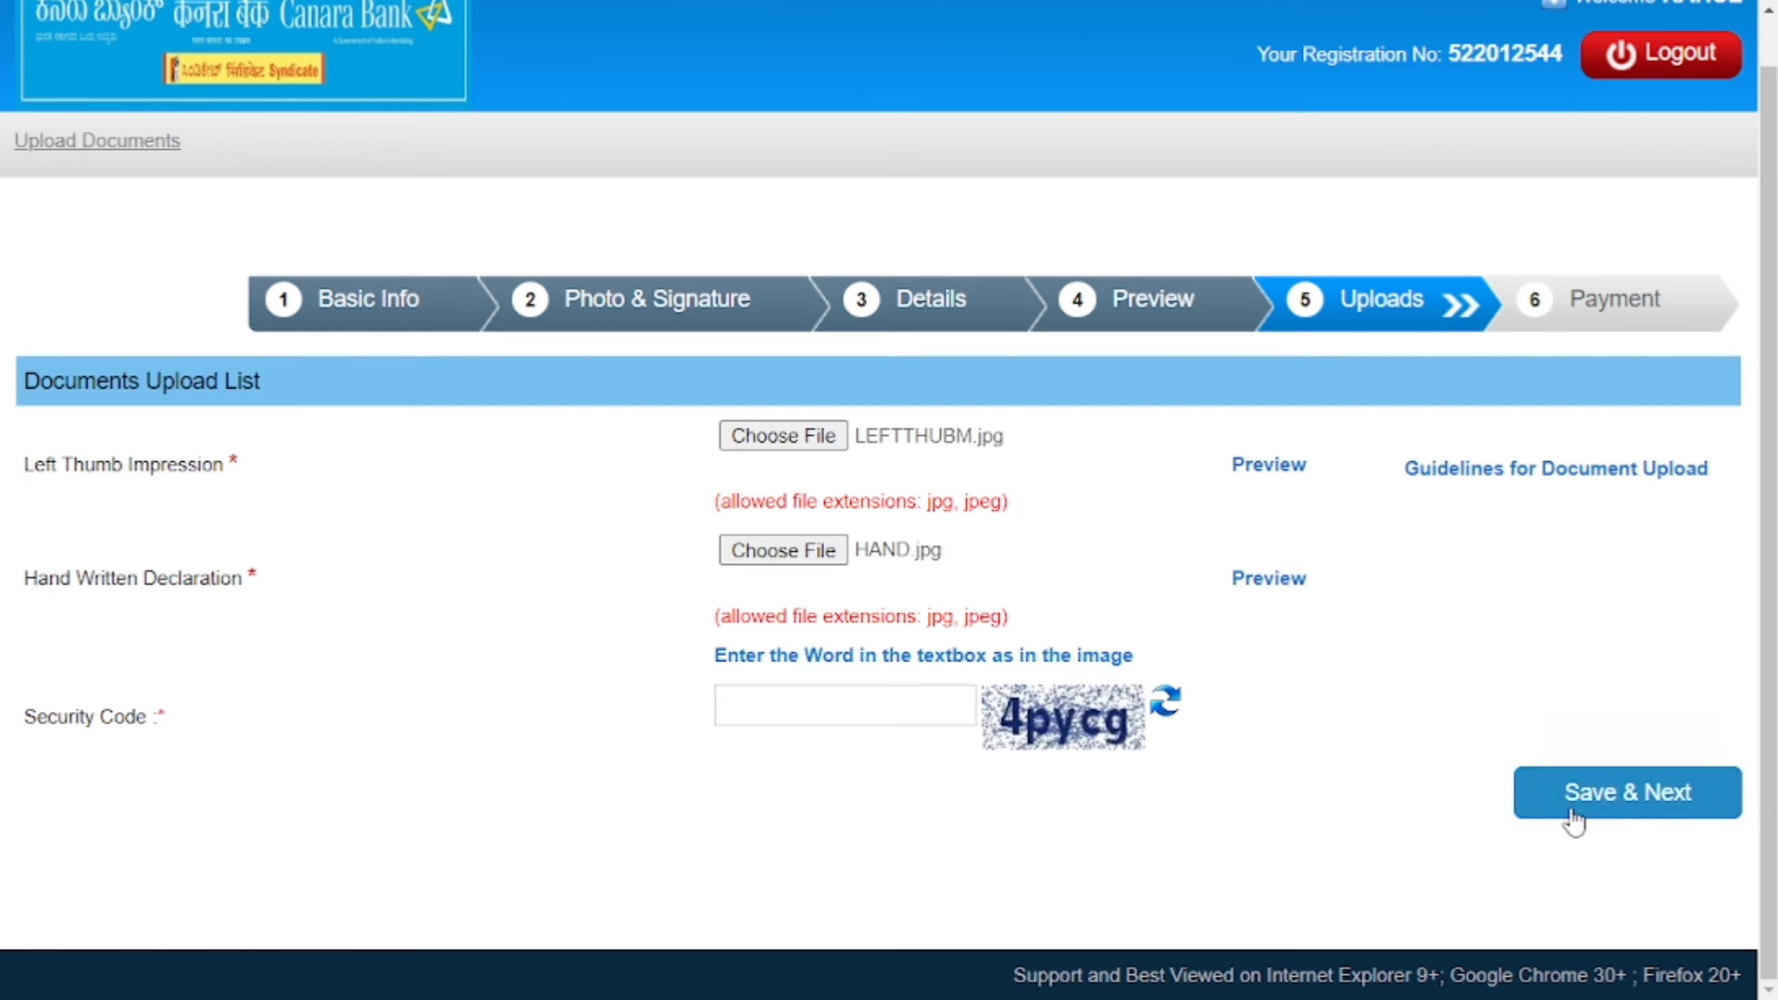
click(1611, 799)
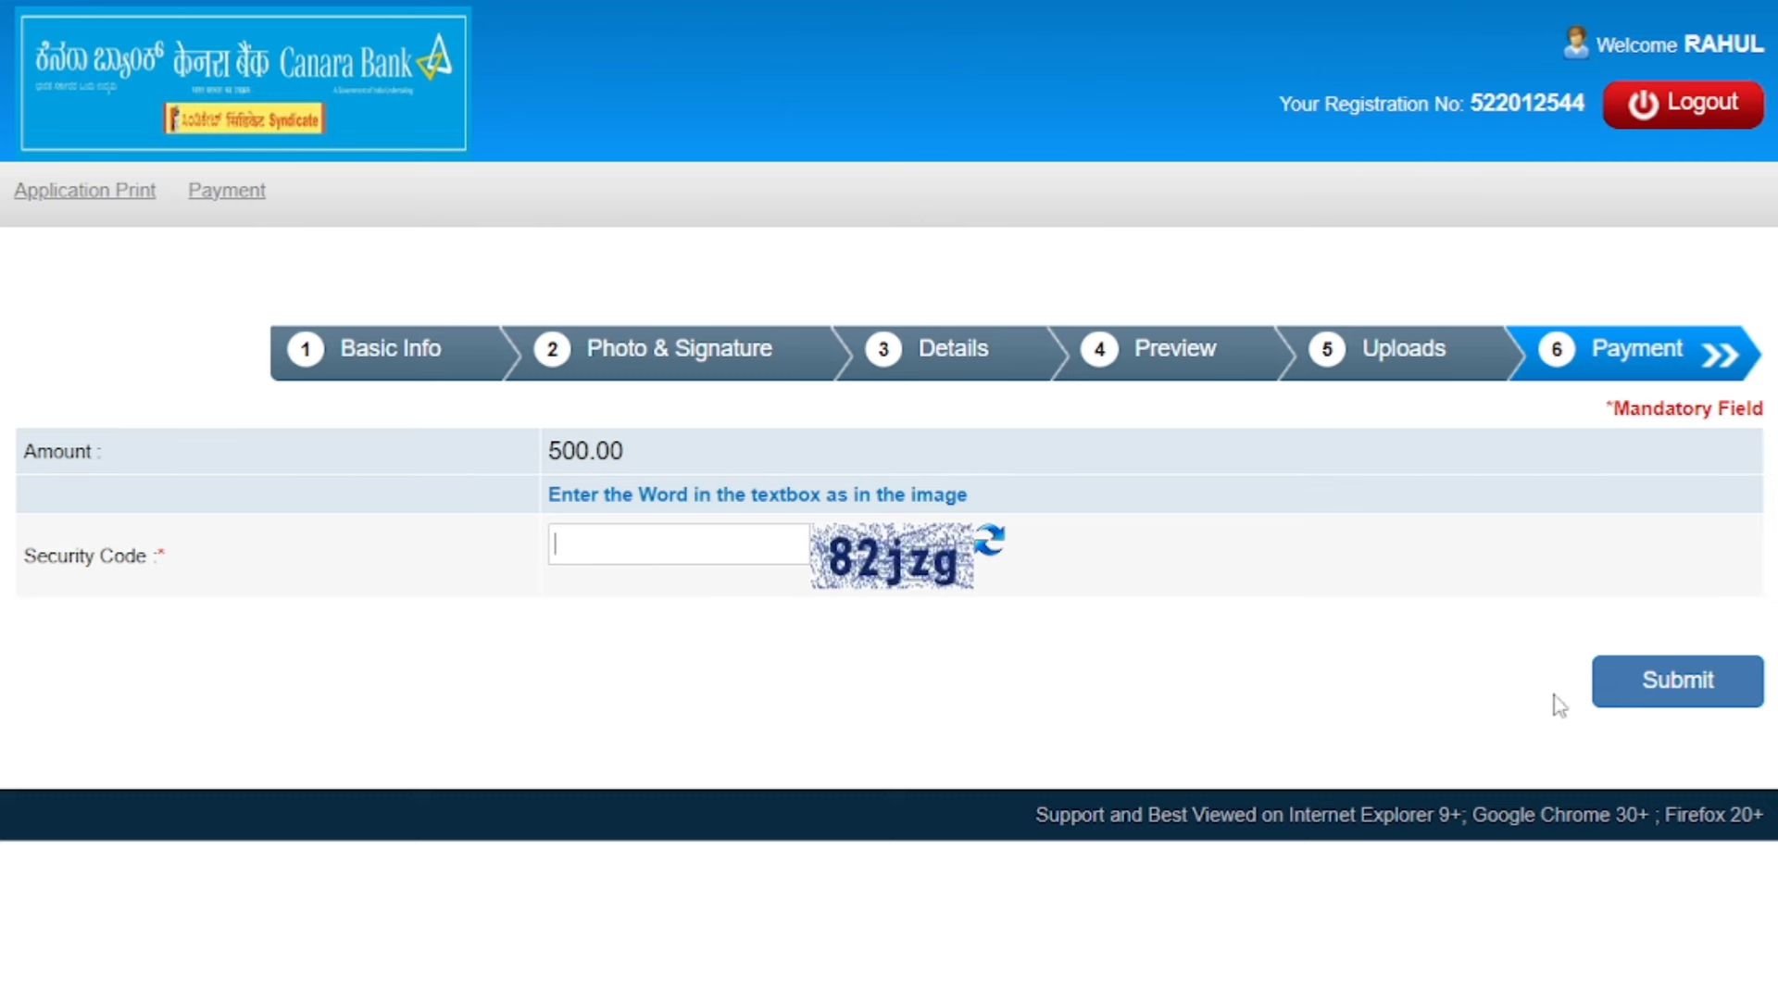
Submit the Payment step to proceed to BillDesk for the ₹500.00 fee.
click(1670, 692)
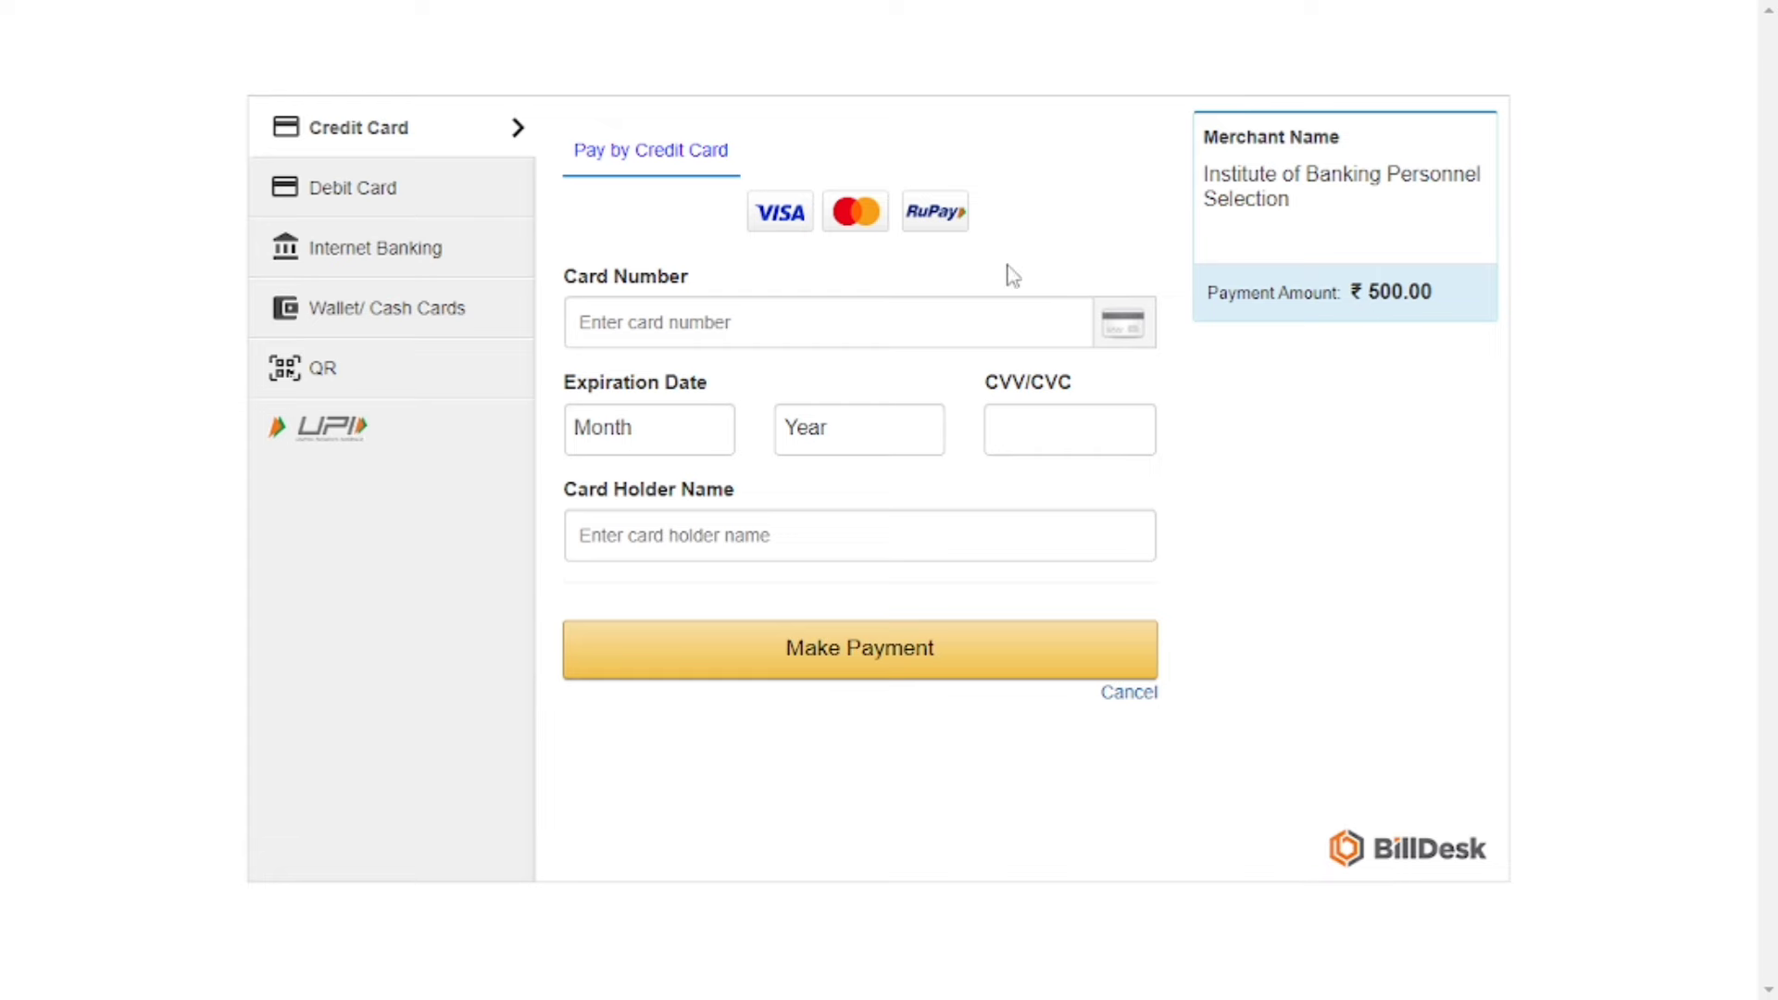
Browse the Debit Card, Internet Banking, Wallet/Cash Cards and QR options, then select UPI.
click(400, 195)
click(406, 261)
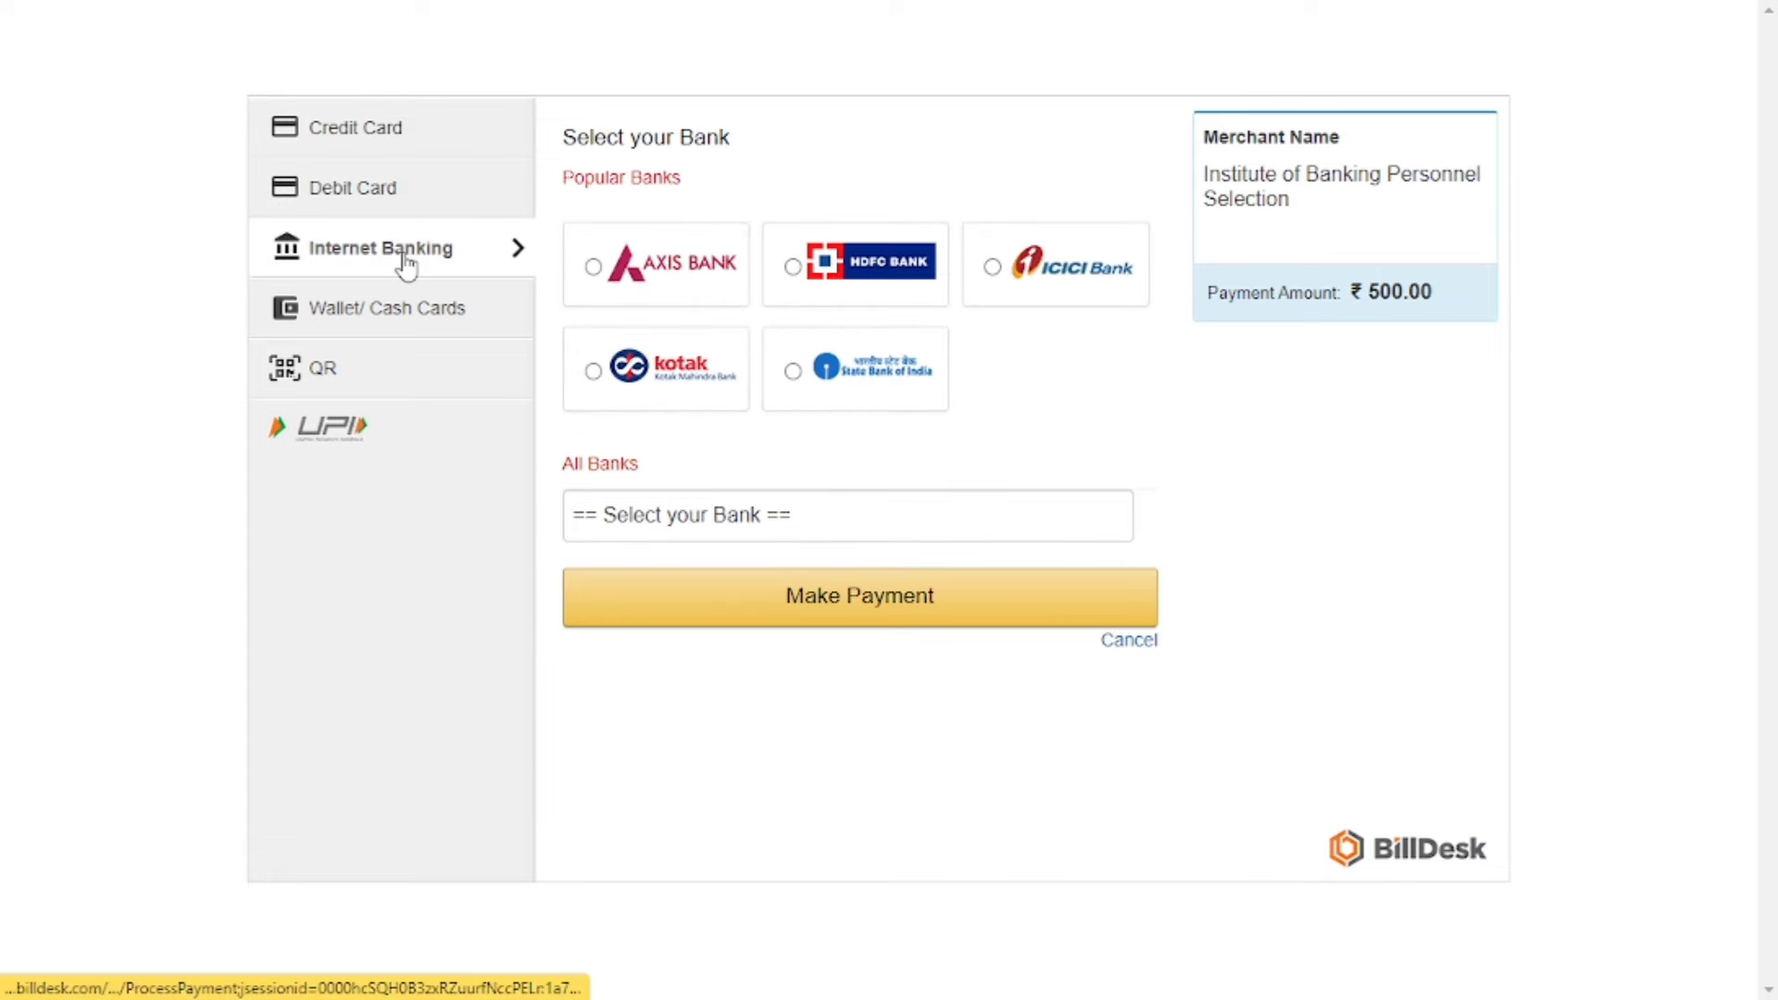
click(402, 319)
click(405, 389)
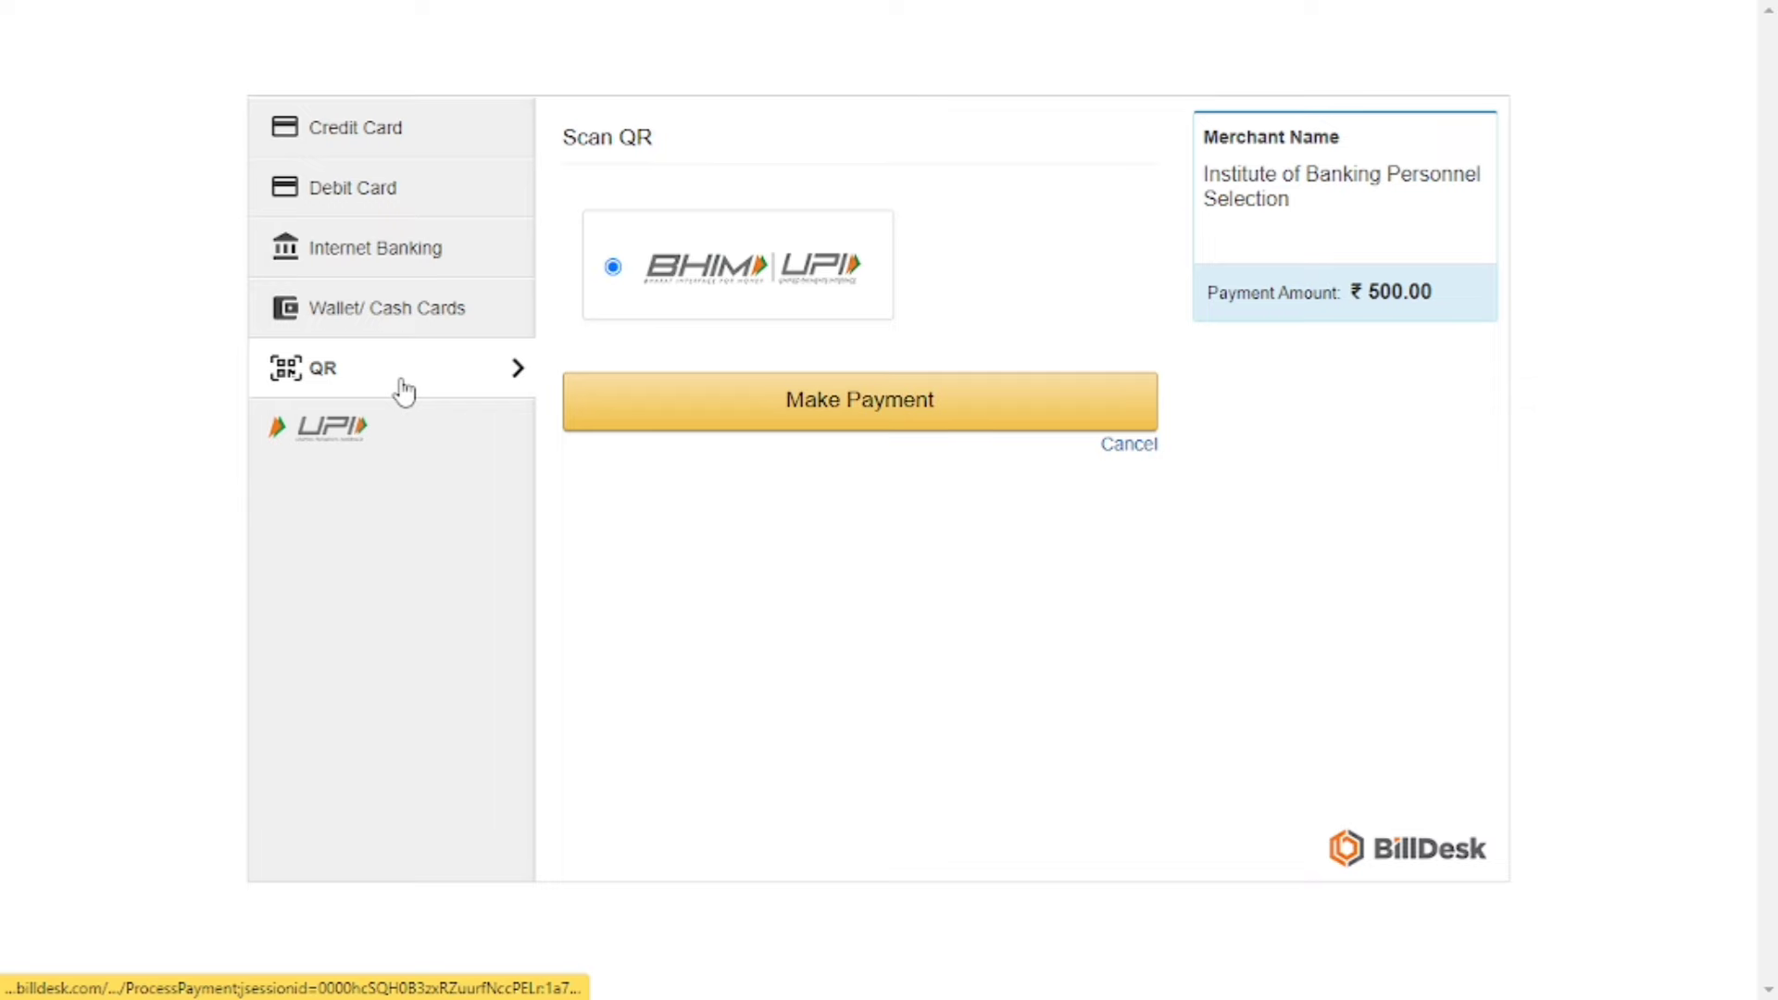
click(397, 433)
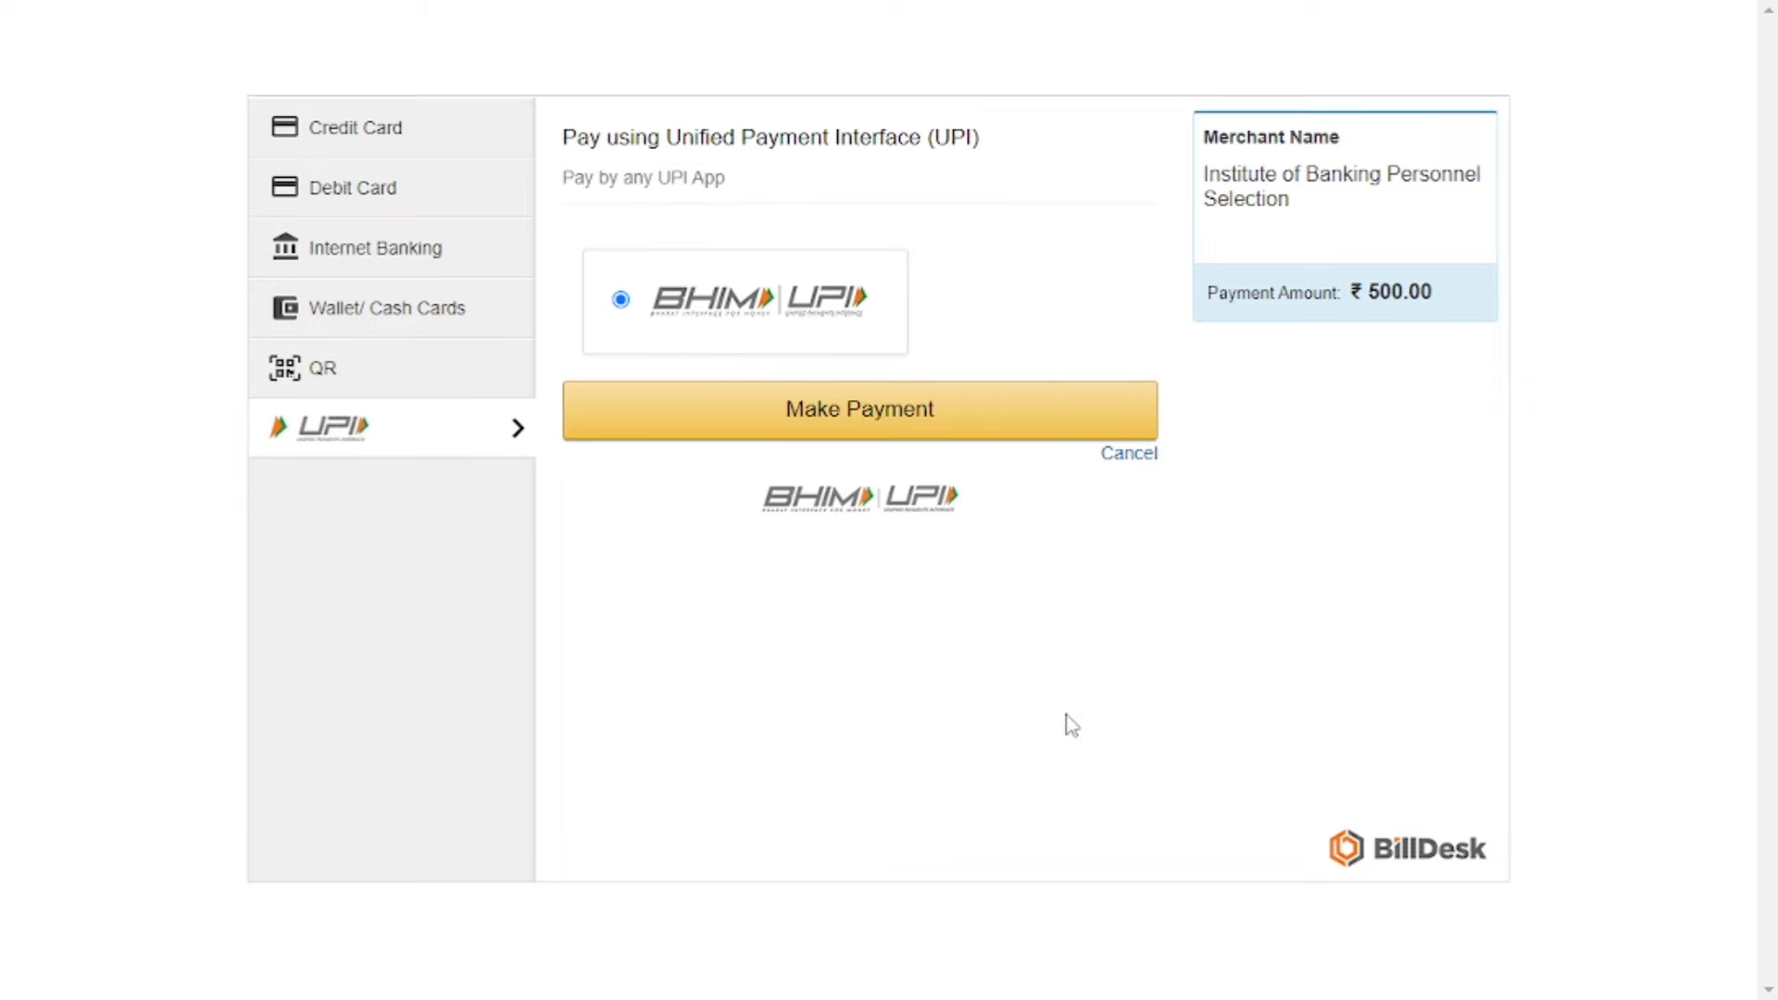